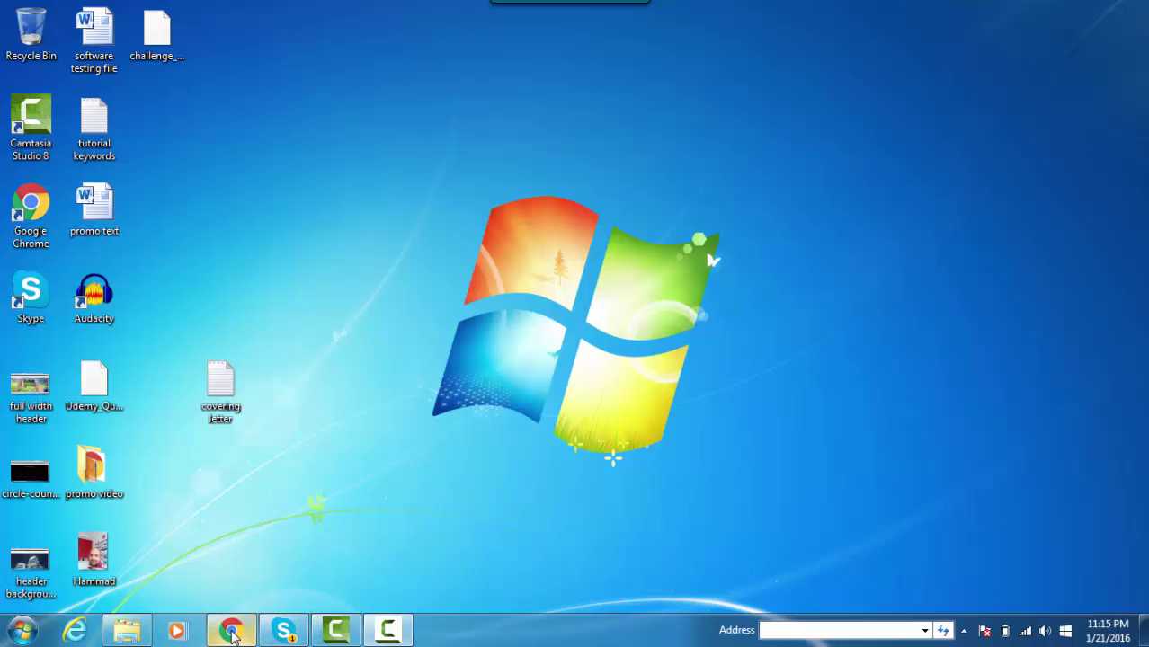
Bring up the demo.wpviz.com preview and look over the Our Testimonials heading
left_click(232, 634)
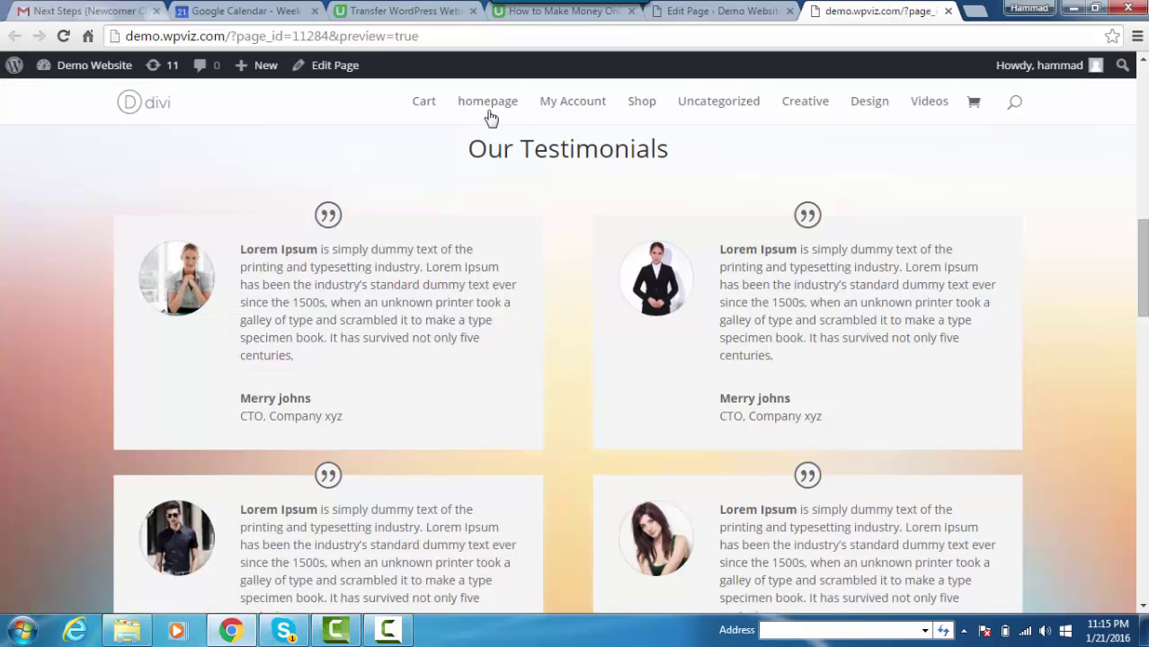
left_click_drag(477, 148, 672, 148)
left_click(633, 150)
Review the first and second testimonials' Lorem Ipsum paragraphs and author name
left_click_drag(241, 249, 314, 360)
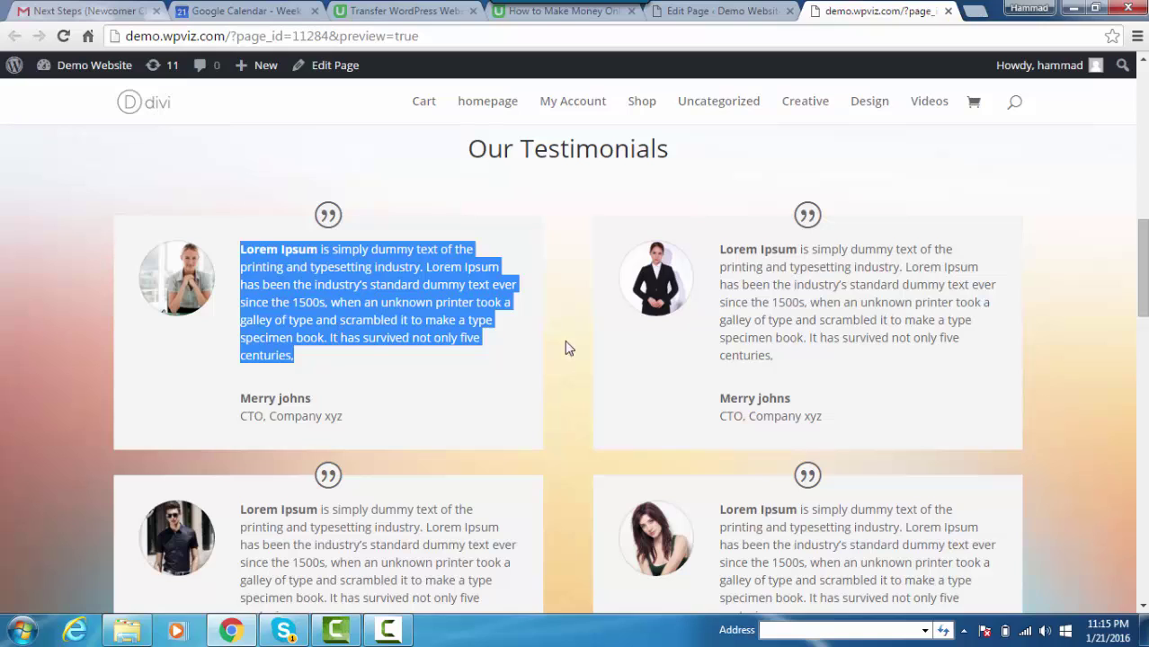
left_click_drag(719, 255, 775, 356)
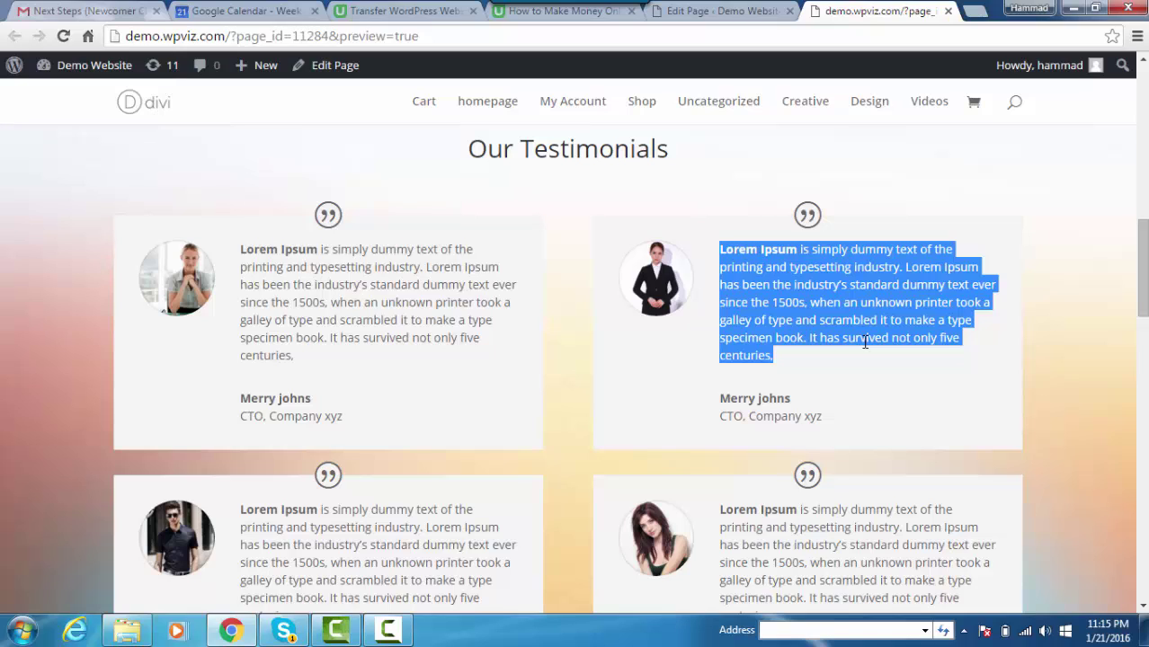
left_click(762, 257)
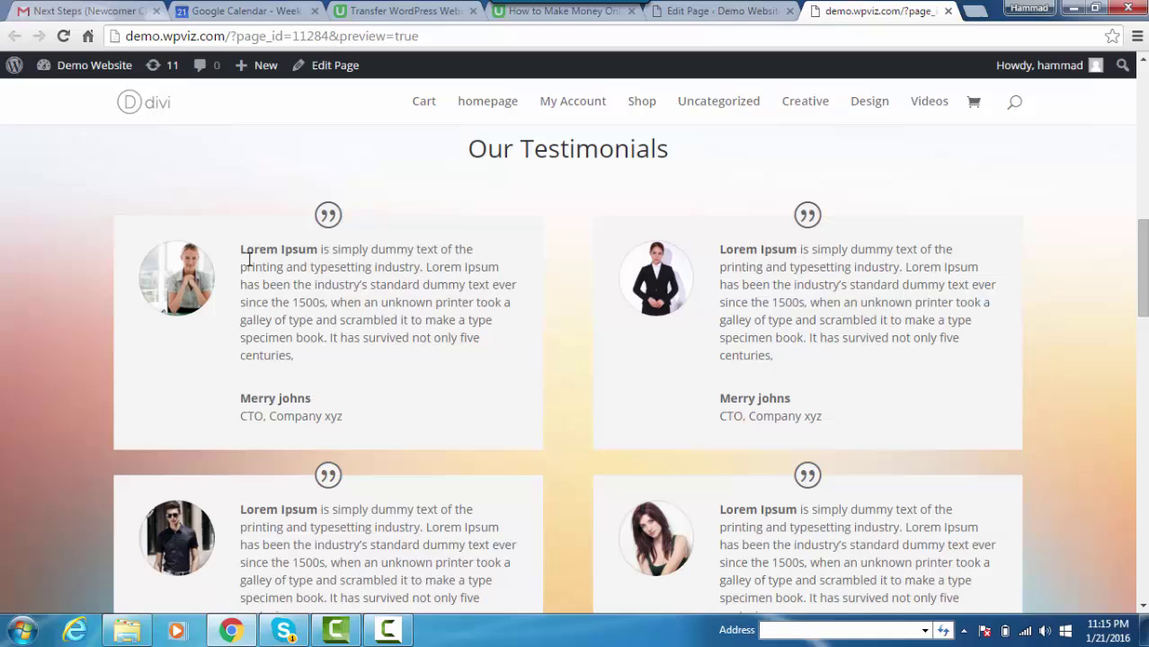
left_click_drag(249, 259, 338, 413)
left_click(338, 414)
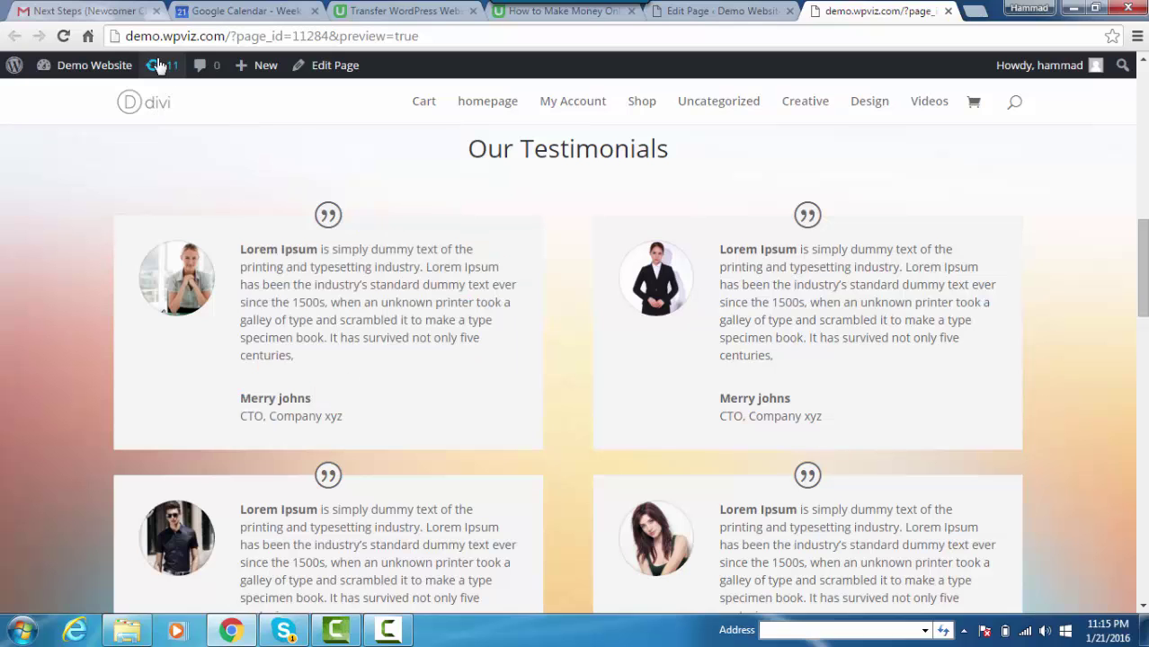
Glance at the editor, then recheck the Our Testimonials heading in the preview
left_click(710, 12)
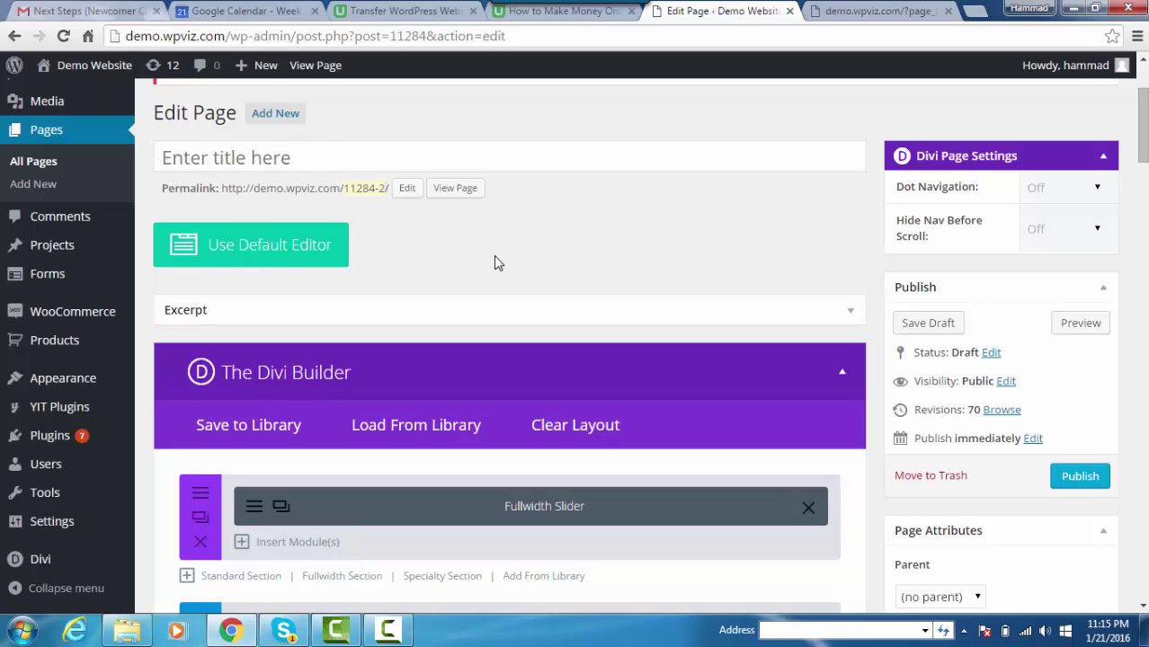
left_click(868, 12)
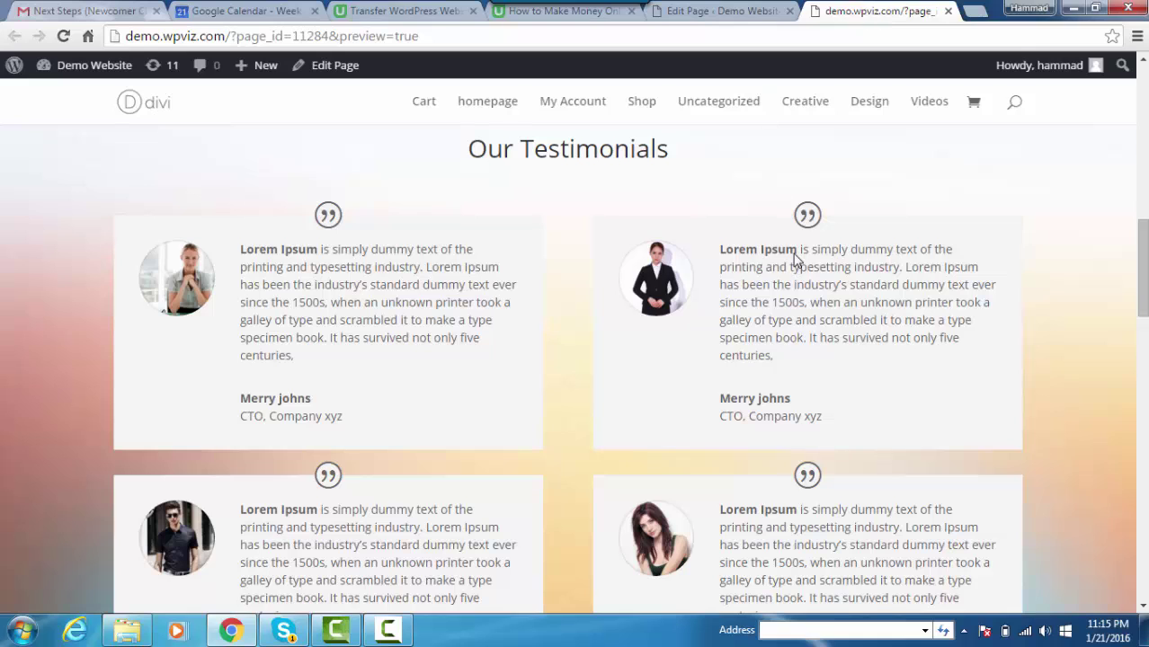
scroll(794, 258, "up", 3)
left_click_drag(476, 402, 659, 379)
scroll(572, 279, "up", 2)
scroll(551, 403, "up", 1)
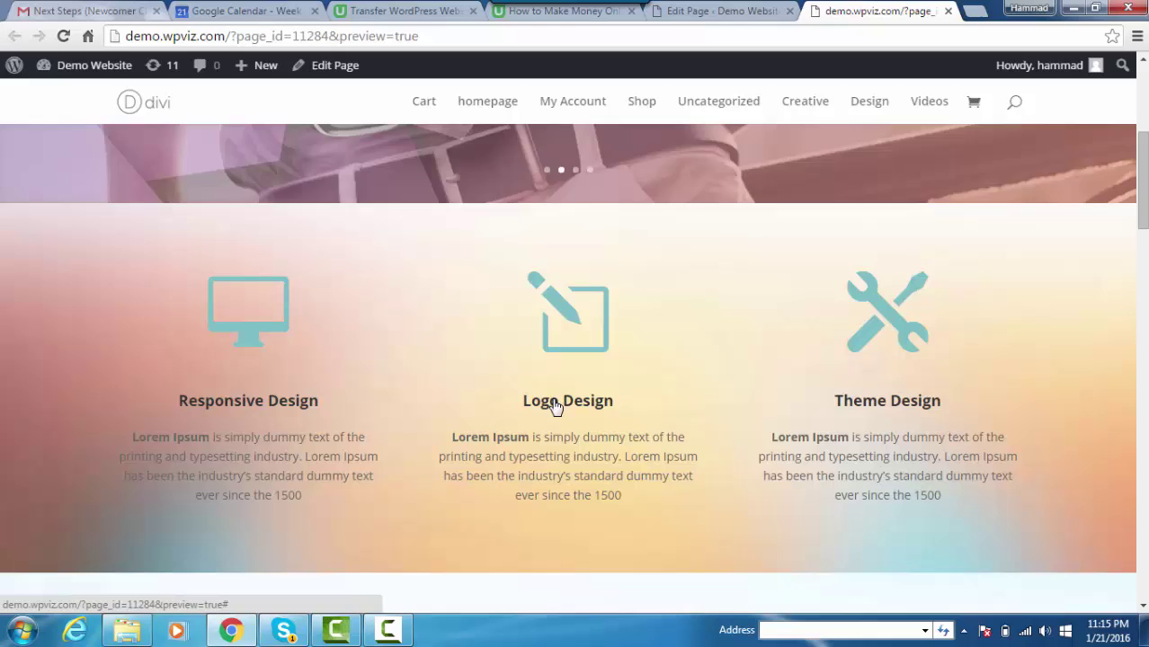
scroll(482, 418, "down", 2)
left_click(583, 412)
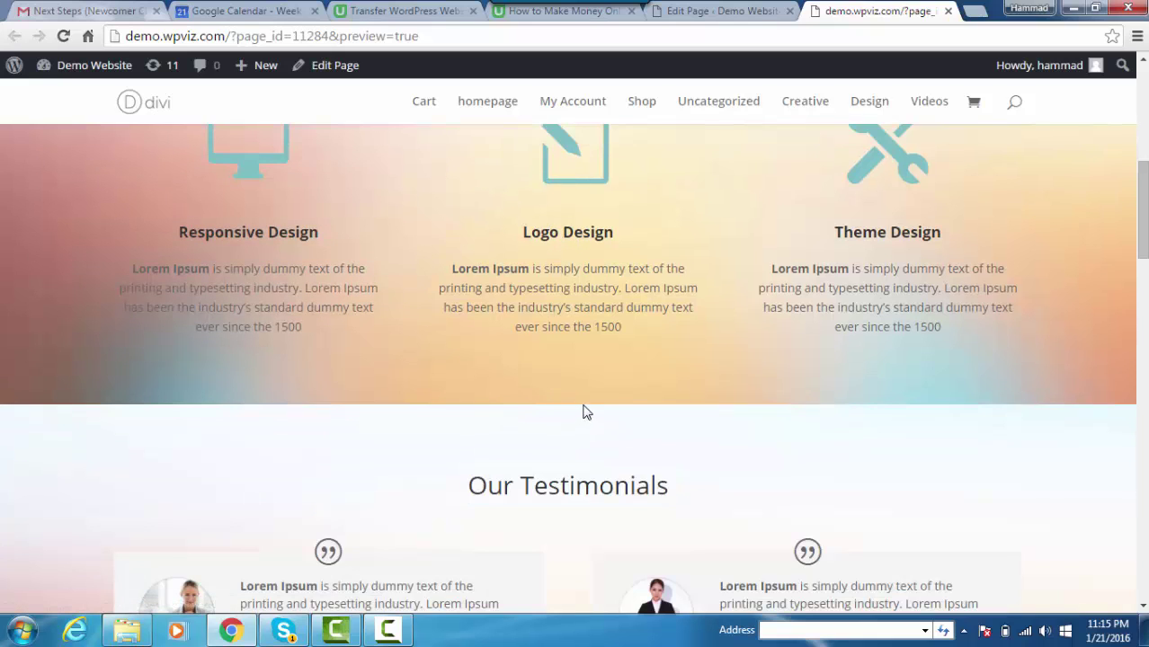
scroll(589, 404, "up", 2)
Return to the Edit Page tab and scroll down to the Divi Builder sections
left_click(710, 11)
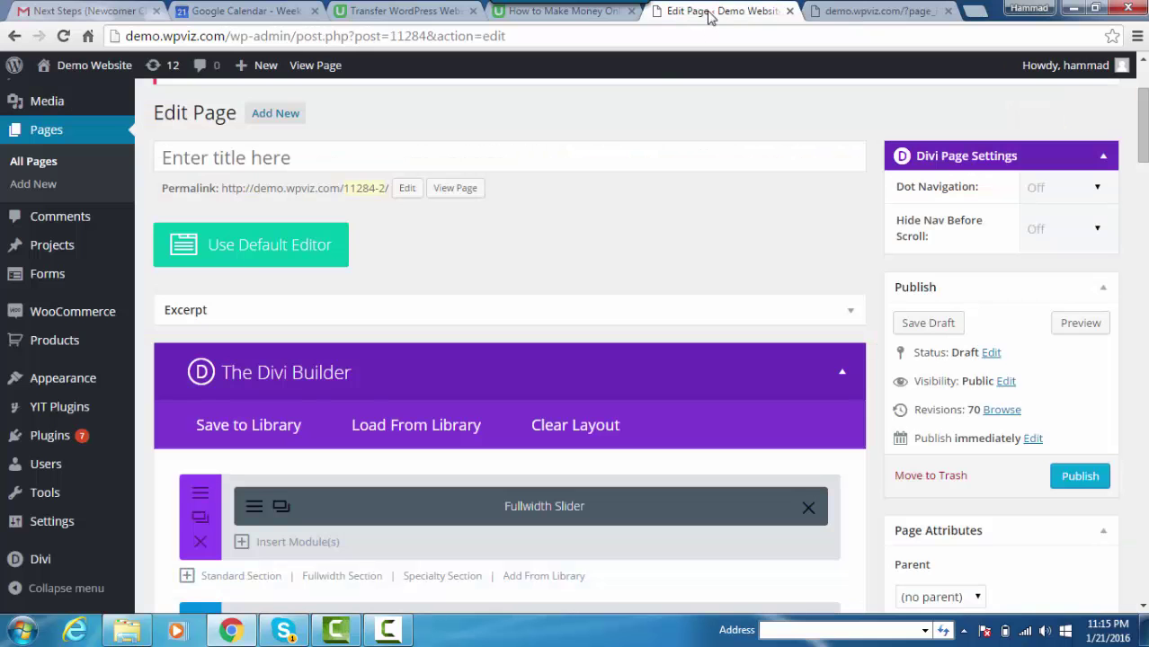
scroll(543, 234, "down", 3)
scroll(551, 288, "down", 1)
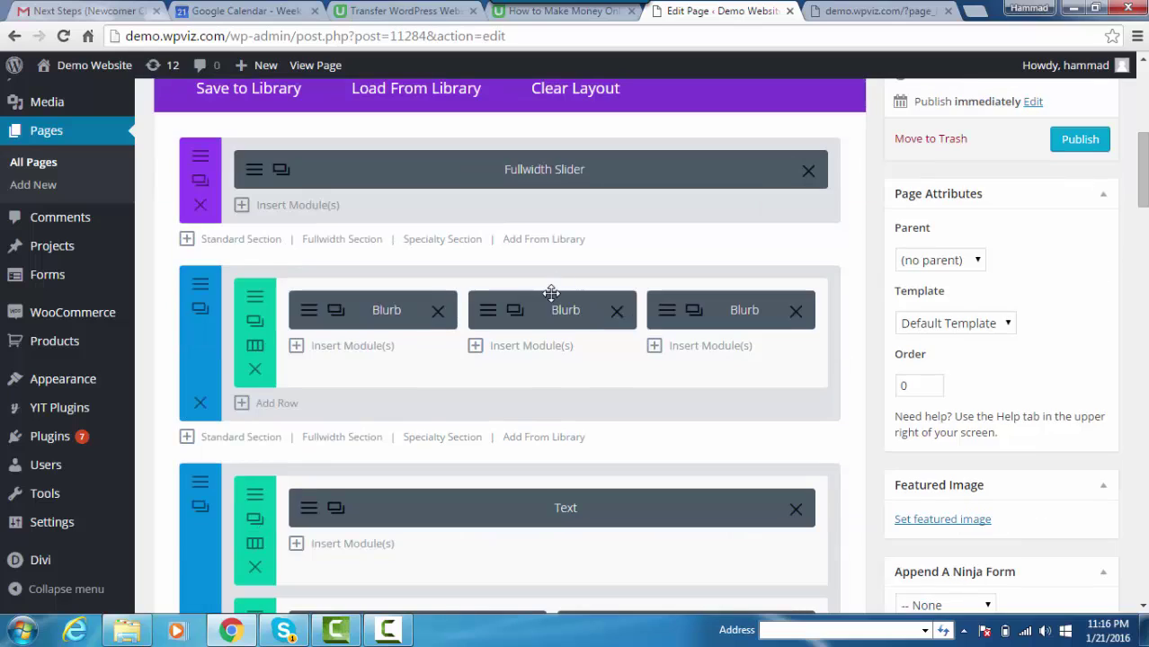
left_click(387, 629)
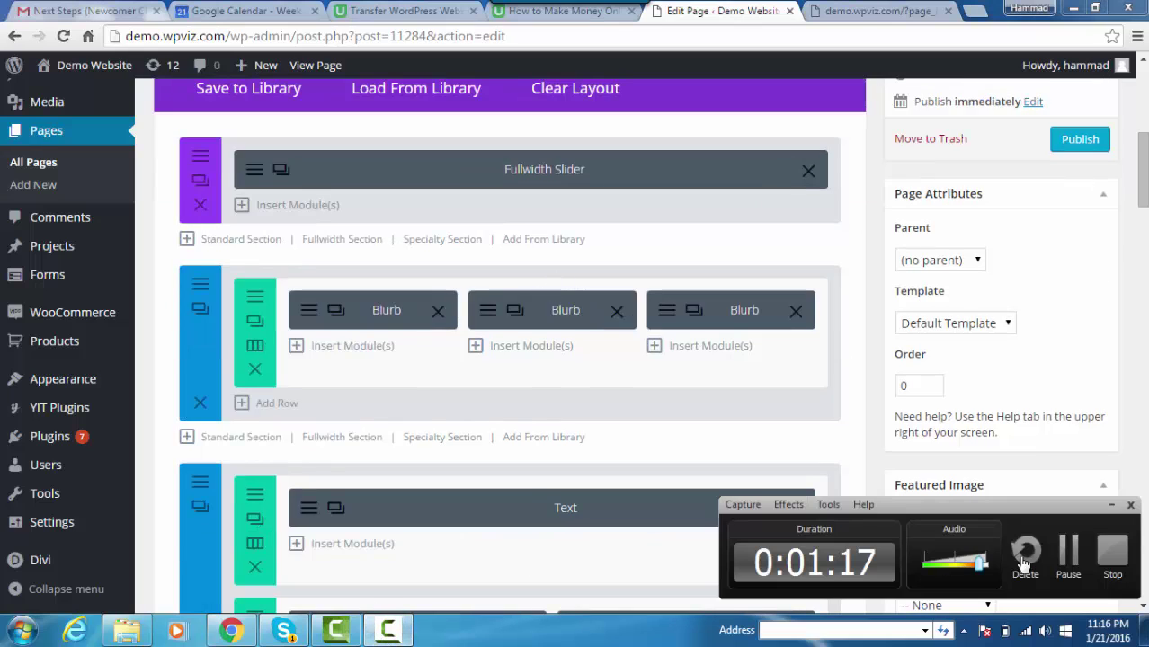
left_click(1066, 552)
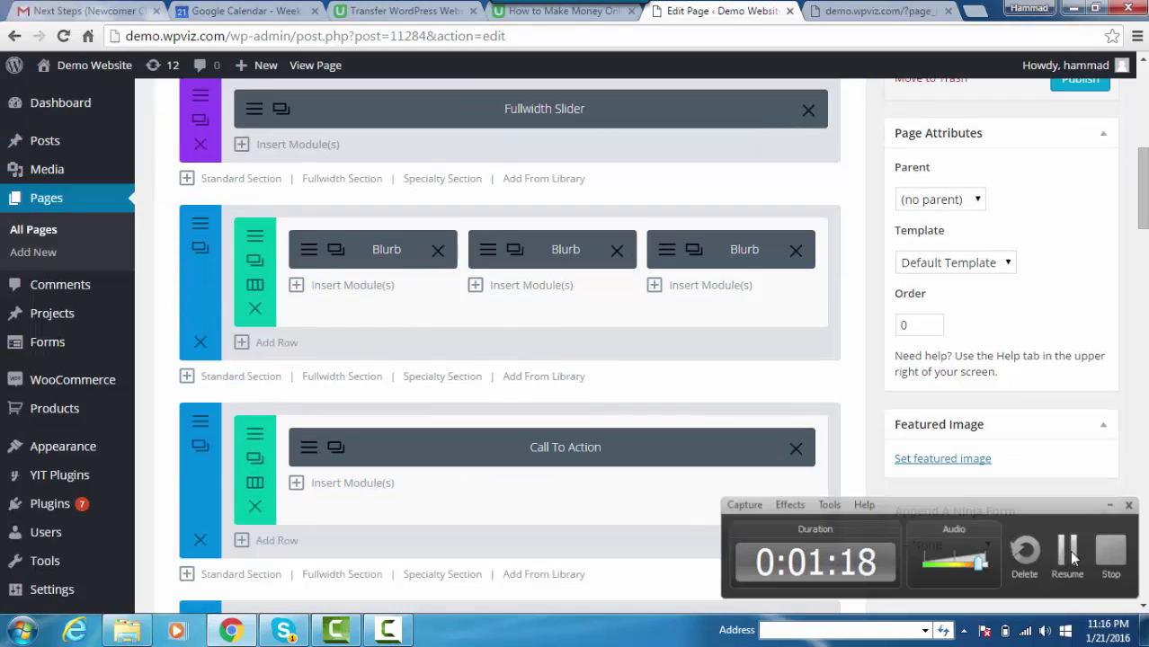
Add a Standard Section below the Blurbs, comparing with the Our Testimonials heading in the preview
left_click(240, 382)
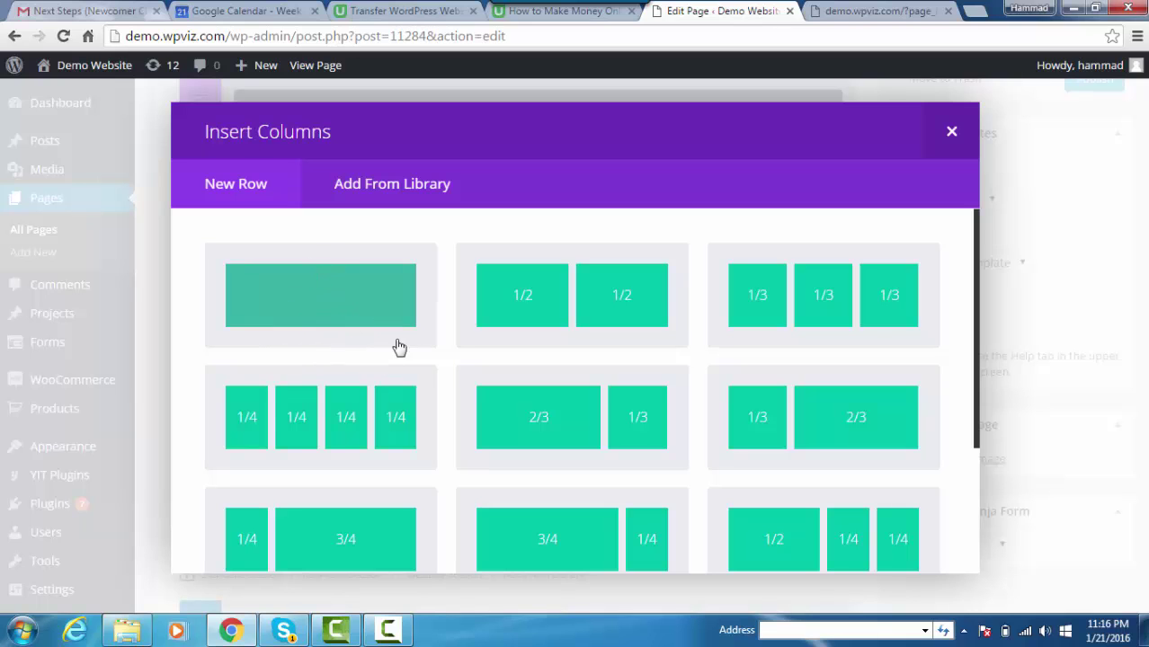
left_click(922, 11)
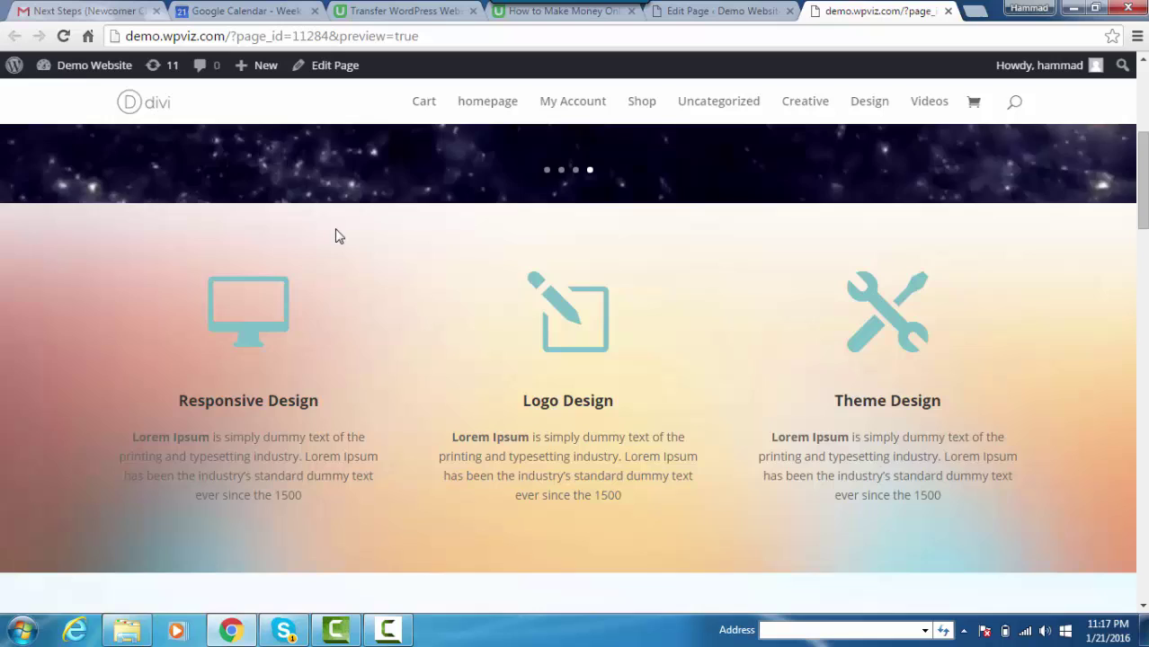
scroll(483, 353, "down", 3)
scroll(486, 356, "down", 1)
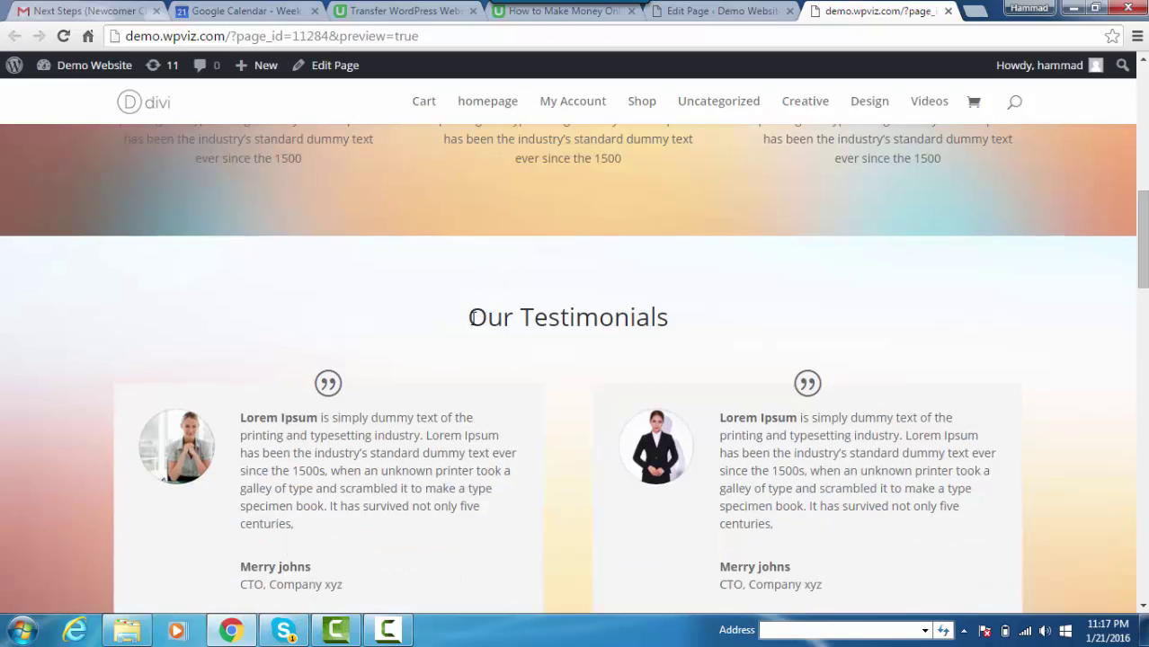
left_click_drag(469, 318, 669, 320)
left_click(598, 326)
left_click_drag(468, 316, 660, 314)
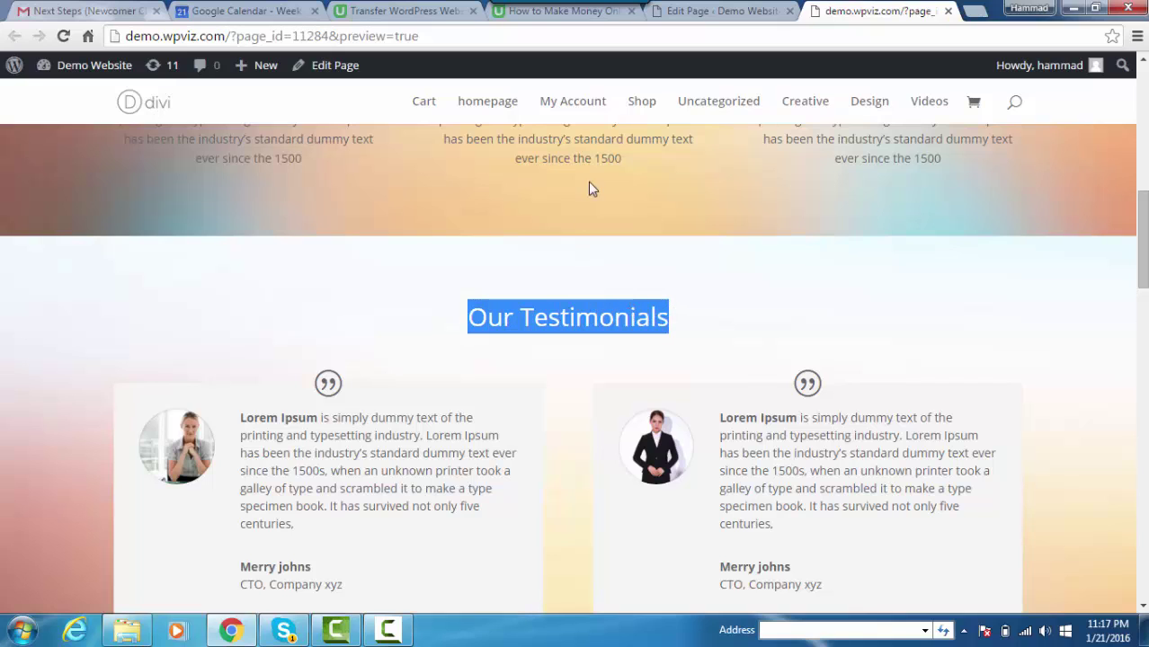
Give the new section's row a single full-width column
left_click(699, 18)
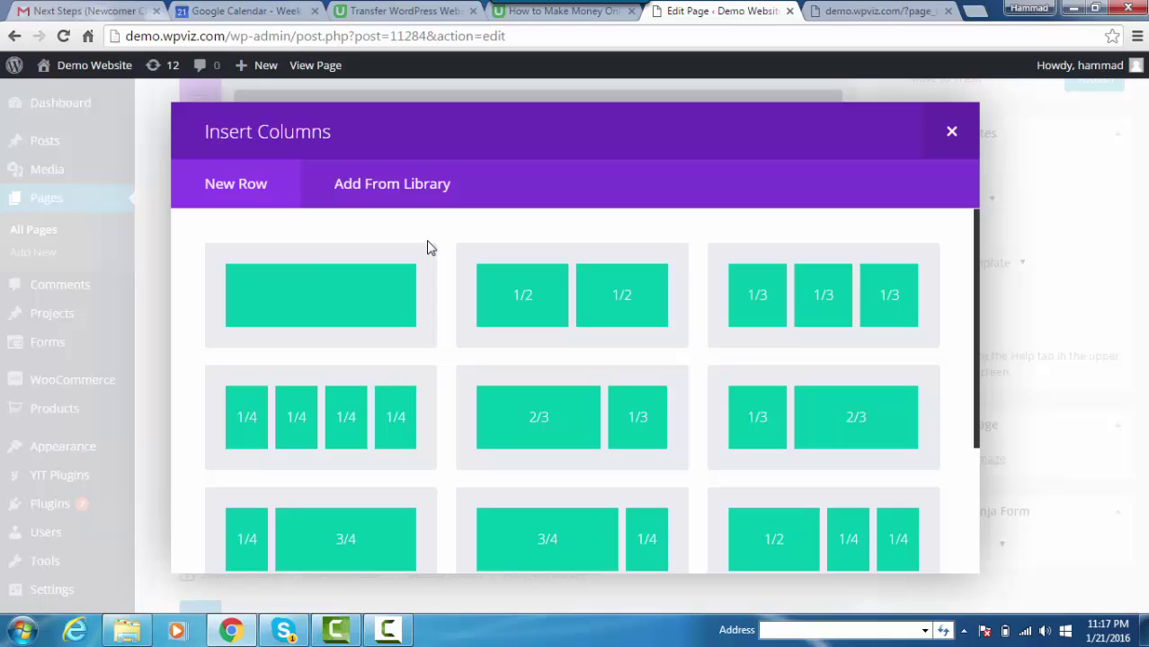
left_click(319, 305)
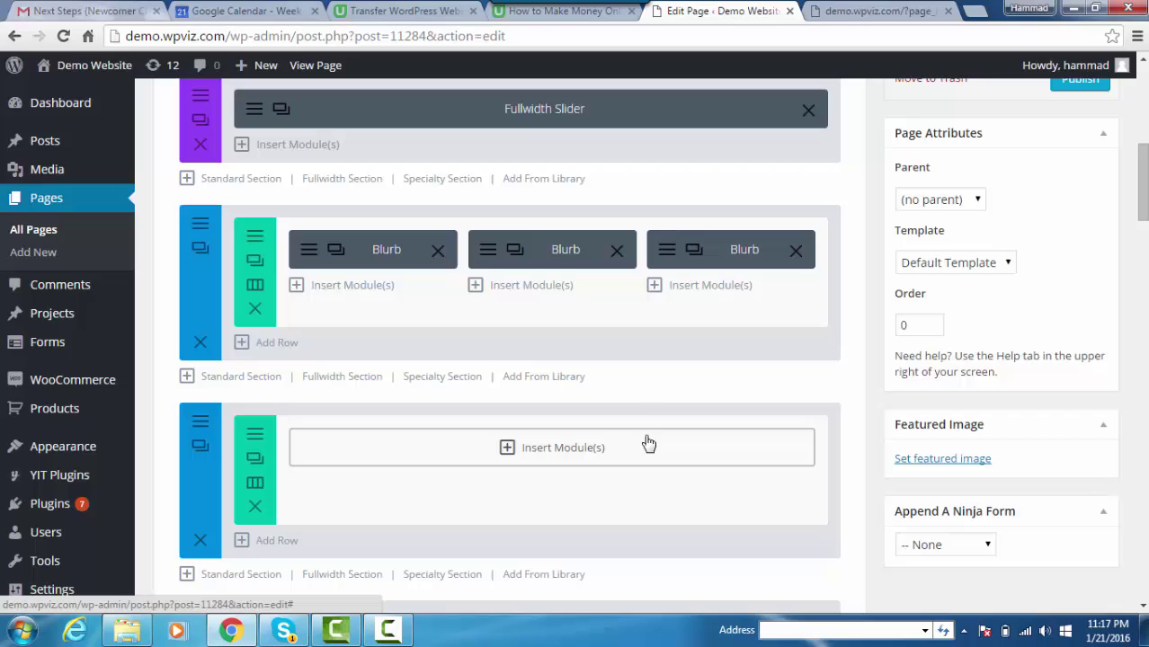
scroll(545, 416, "down", 1)
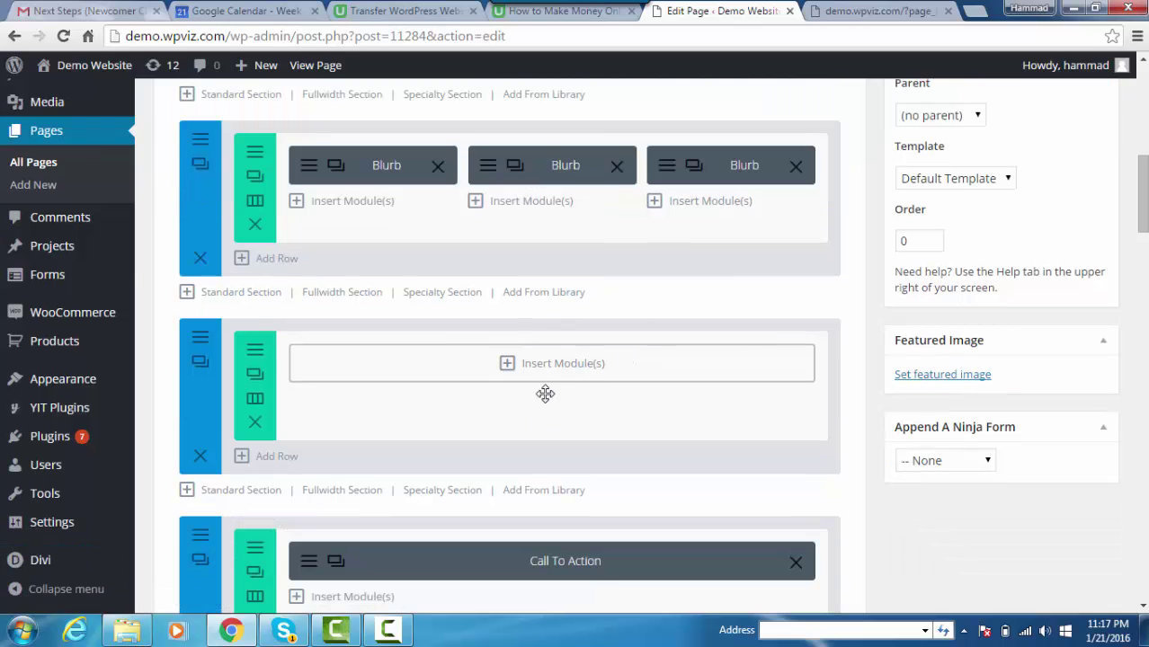
Insert a Text module into the new single-column row
left_click(562, 369)
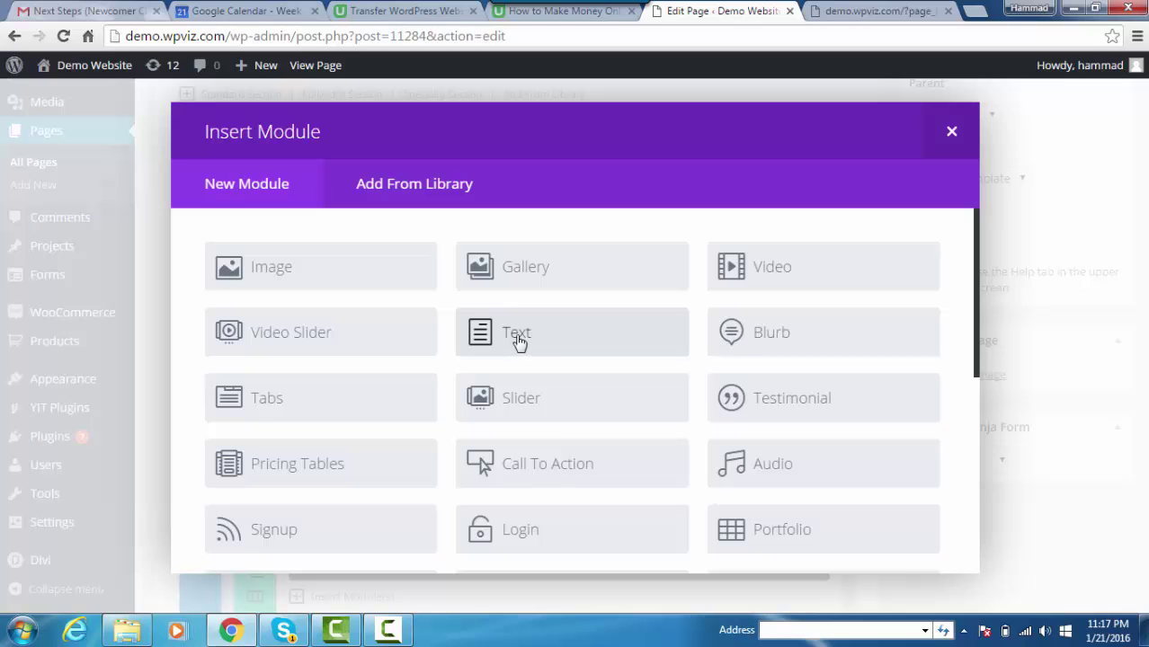
left_click(519, 342)
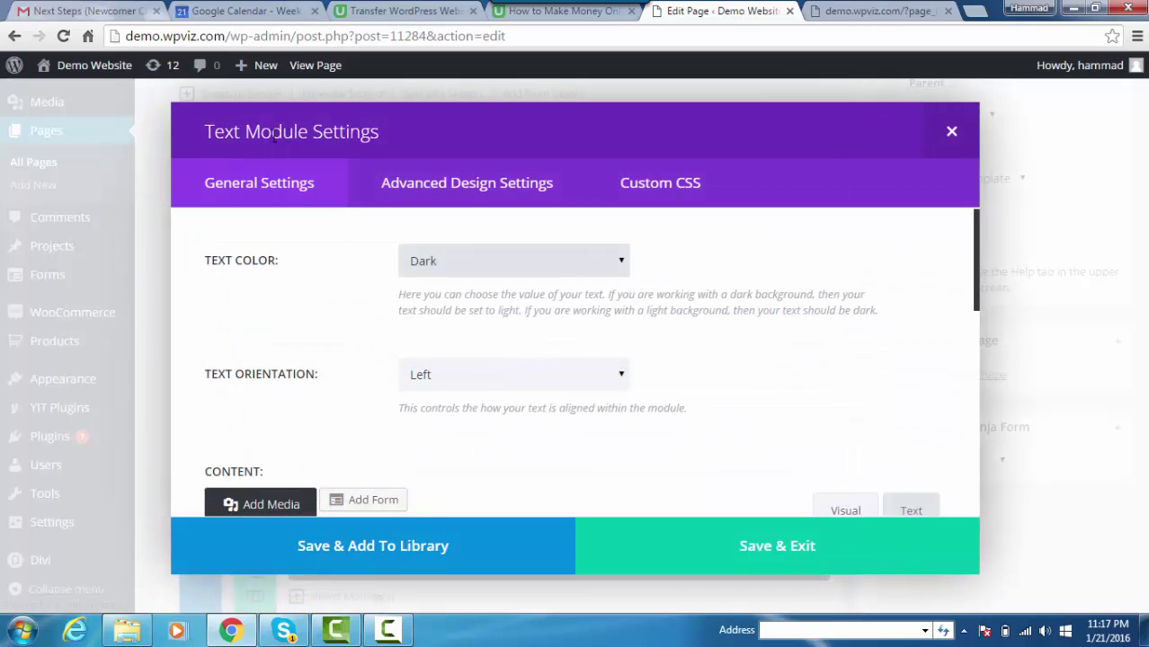
left_click_drag(207, 131, 398, 140)
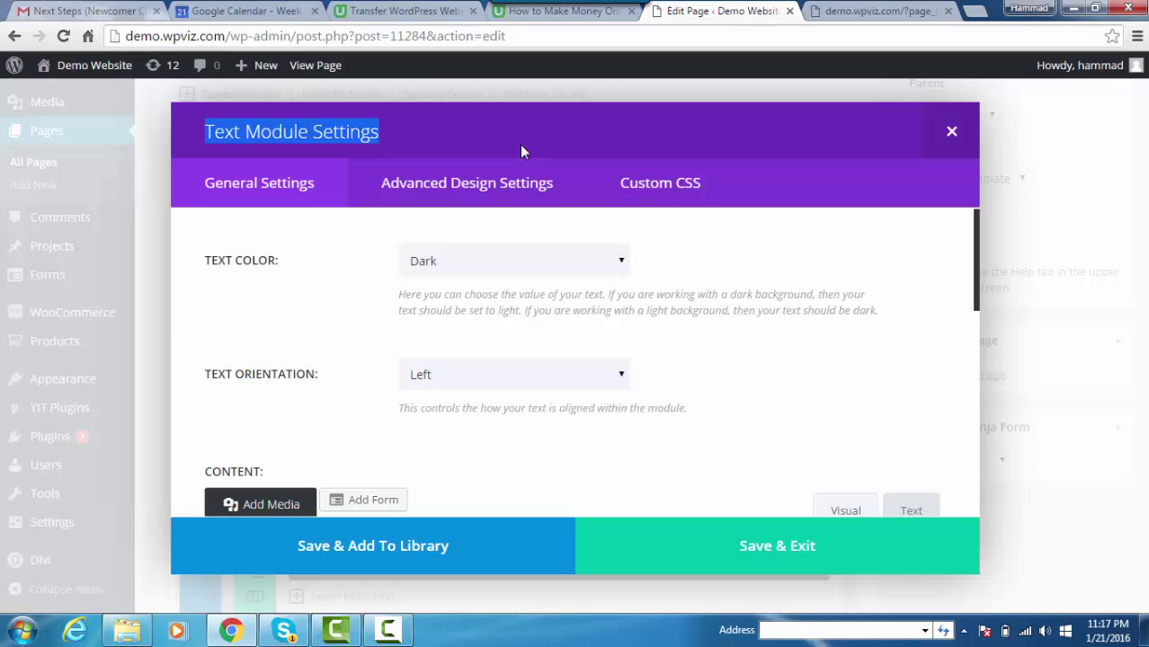
mouse_move(975, 233)
left_mouse_down()
mouse_move(982, 299)
mouse_move(986, 241)
left_mouse_up()
left_click_drag(980, 274, 975, 372)
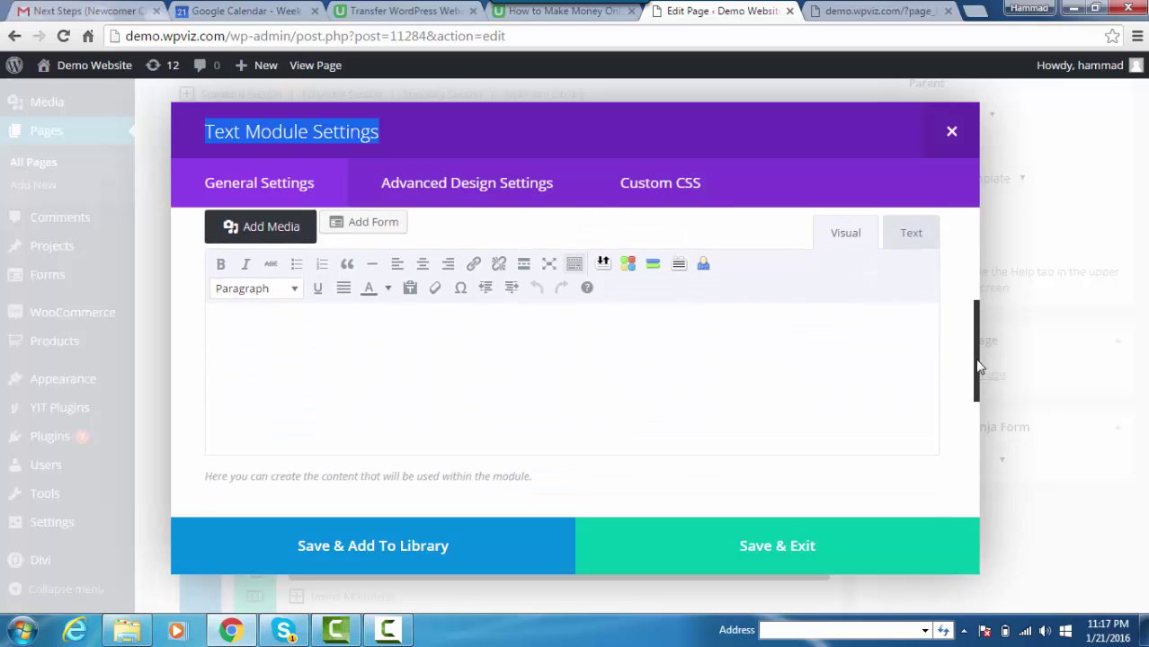
left_click(266, 323)
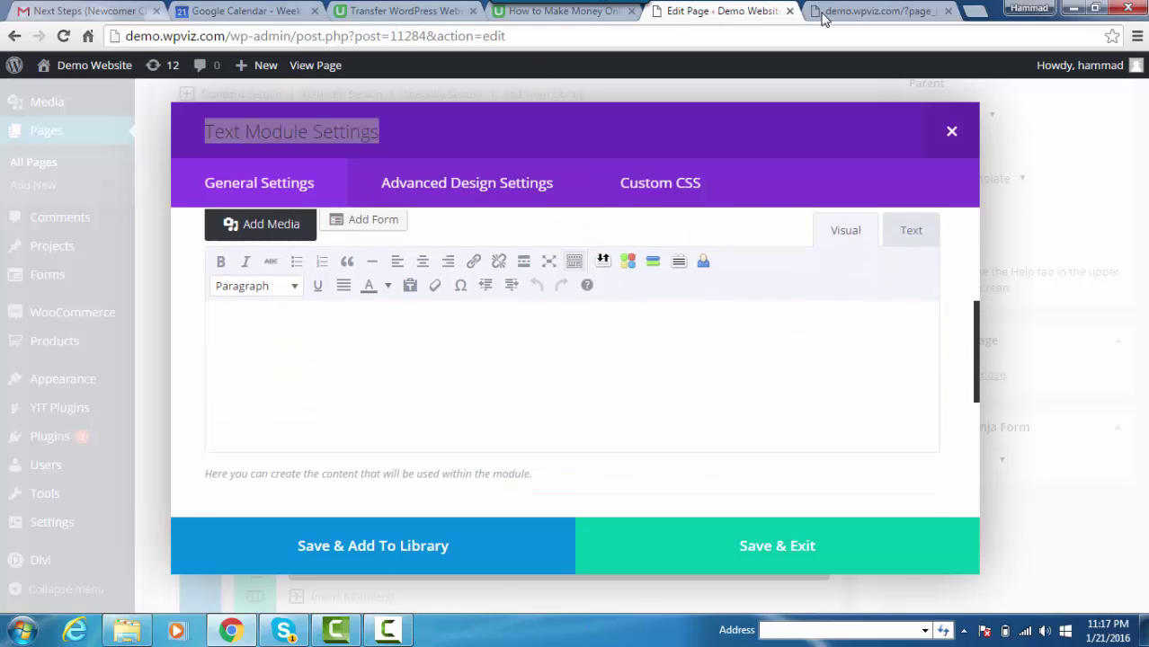
Copy 'Our Testimonials' from the preview and paste it into the Text module's content
left_click(824, 14)
left_click(490, 324)
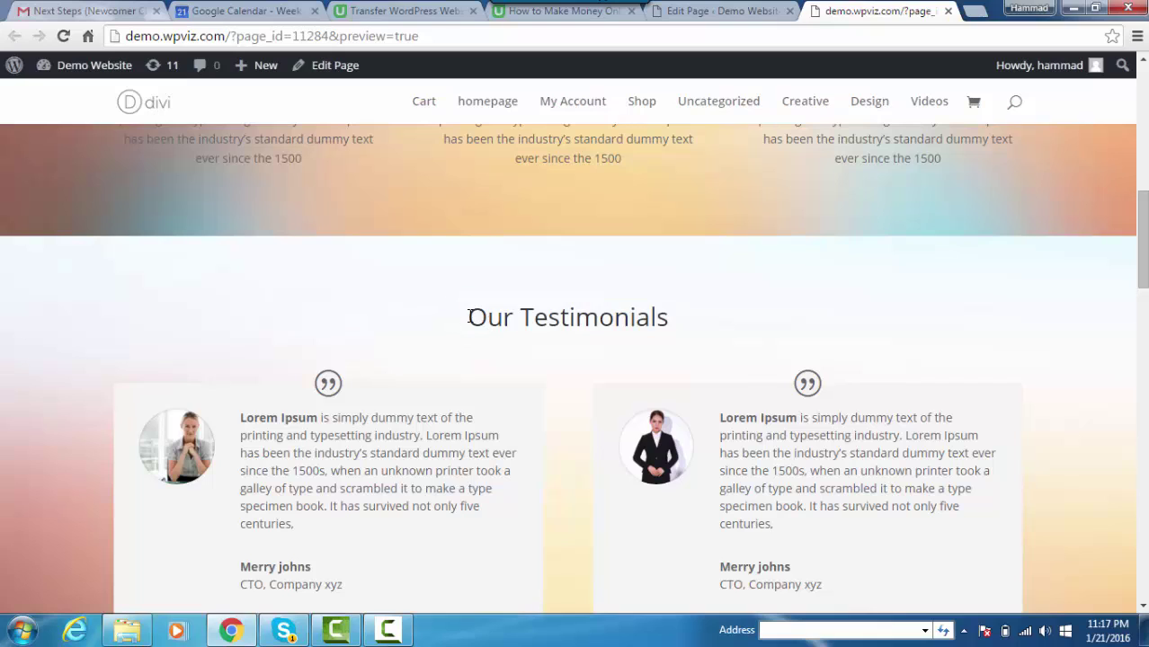
left_click_drag(468, 316, 683, 320)
right_click(602, 323)
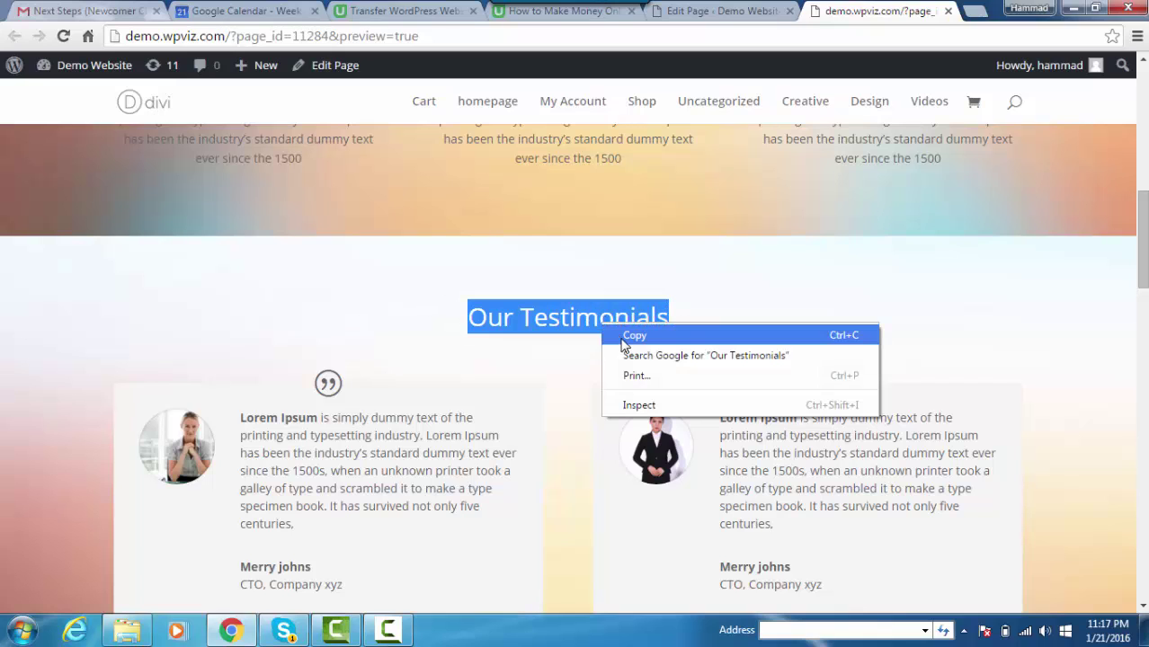
left_click(629, 337)
left_click(680, 15)
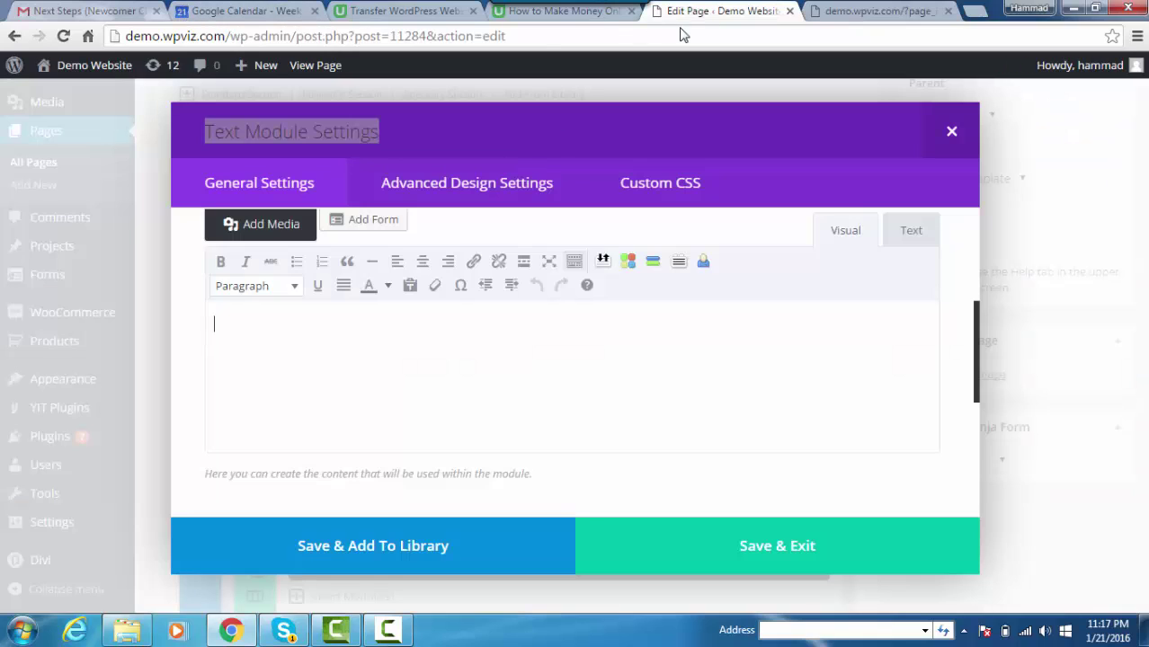
right_click(338, 326)
left_click(370, 426)
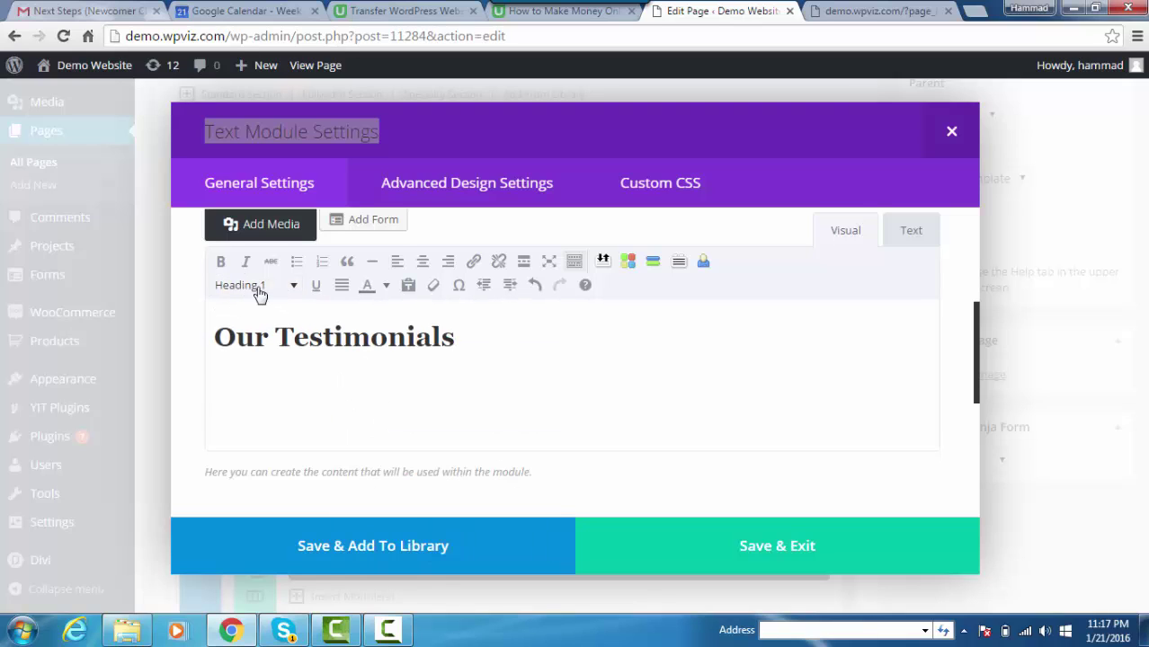
Centre the Our Testimonials Heading 1 and save the Text module
triple_click(372, 343)
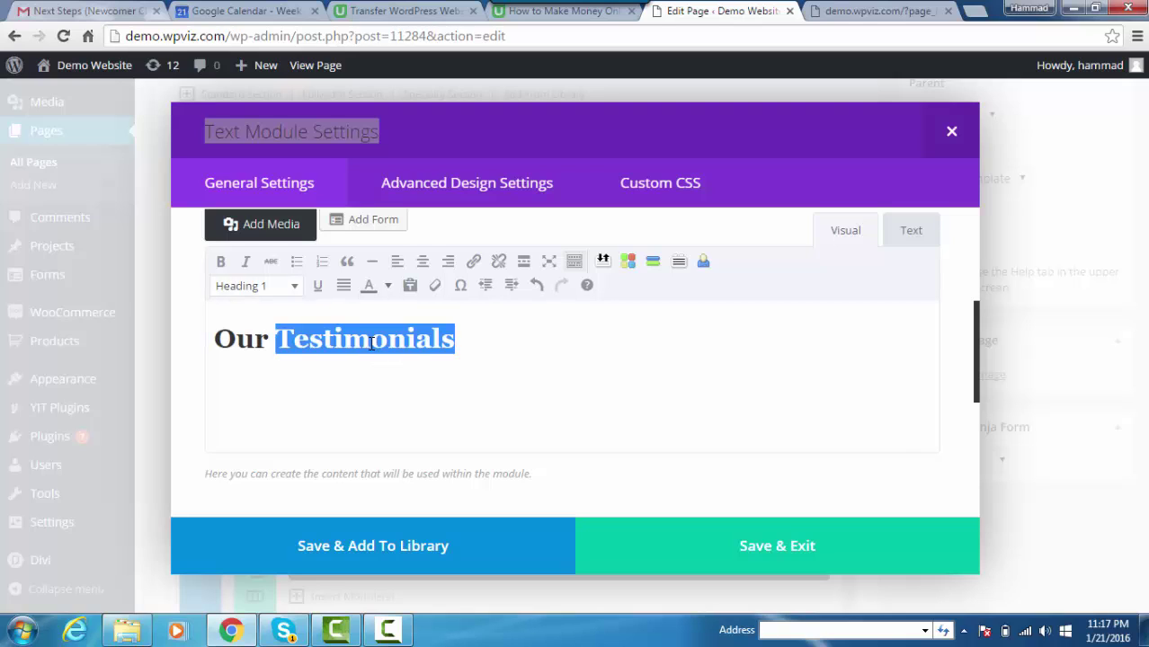
left_click(422, 264)
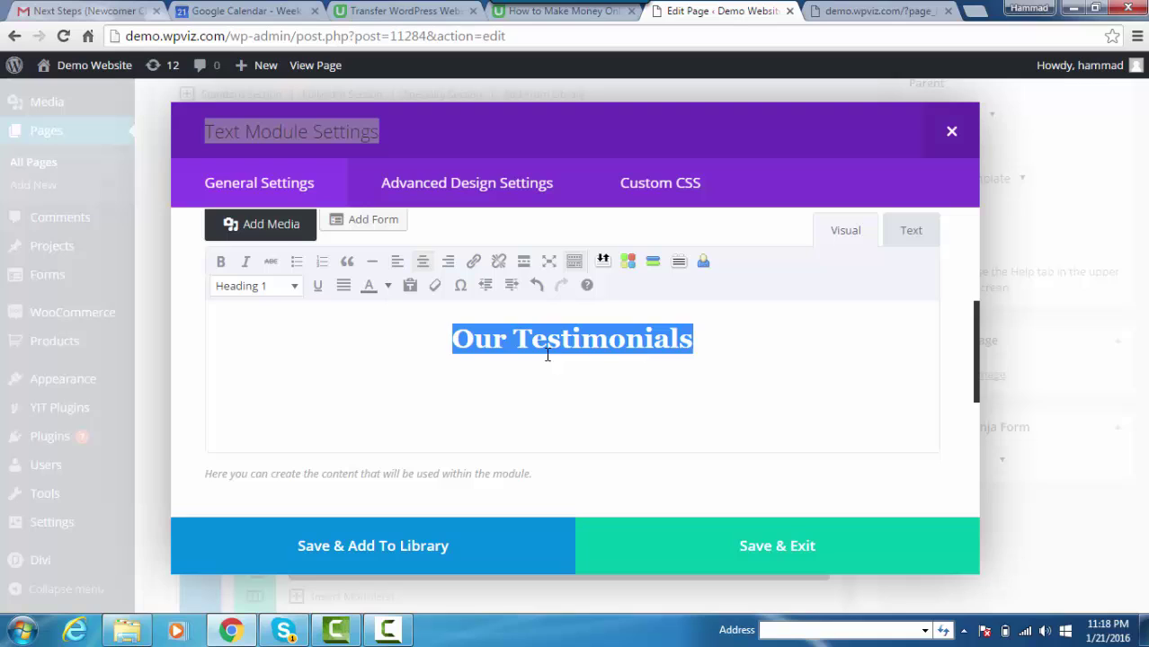
left_click(584, 344)
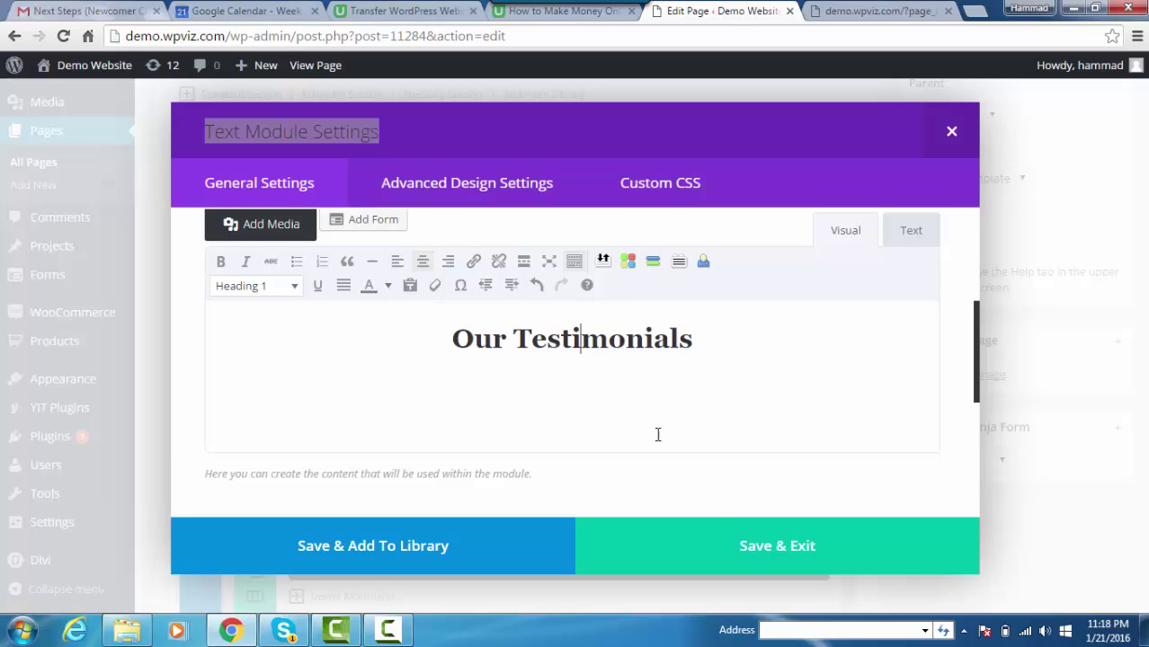
left_click(766, 551)
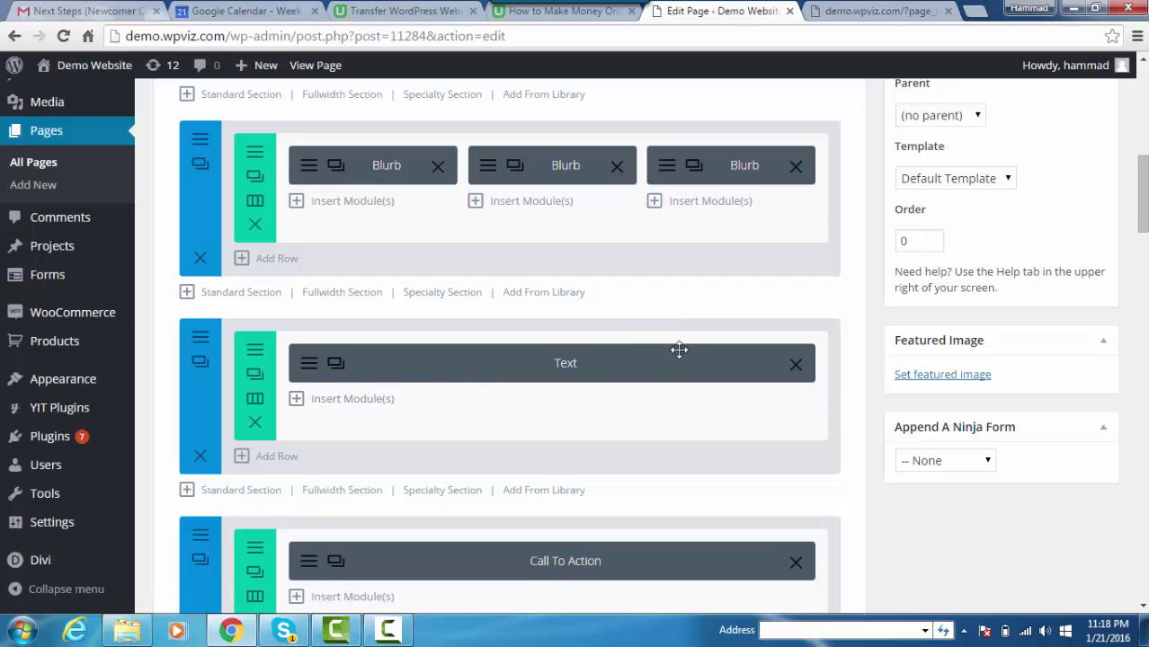
Add a row with the 1/2 + 1/2 column layout below the heading row
left_click(835, 13)
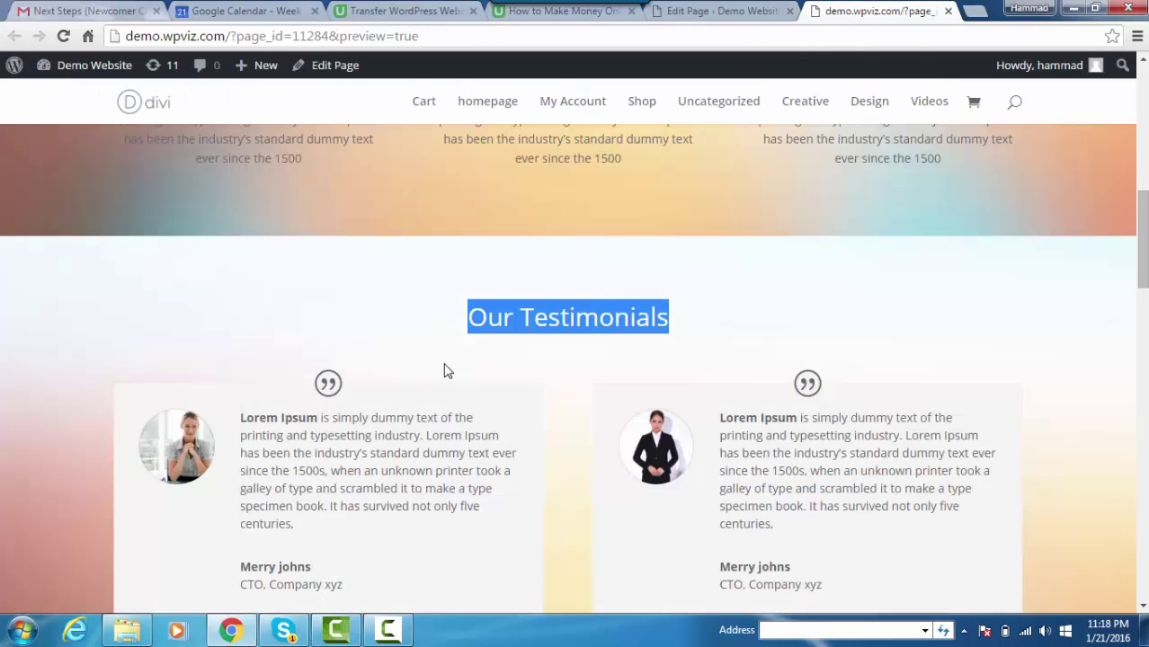
scroll(501, 438, "down", 1)
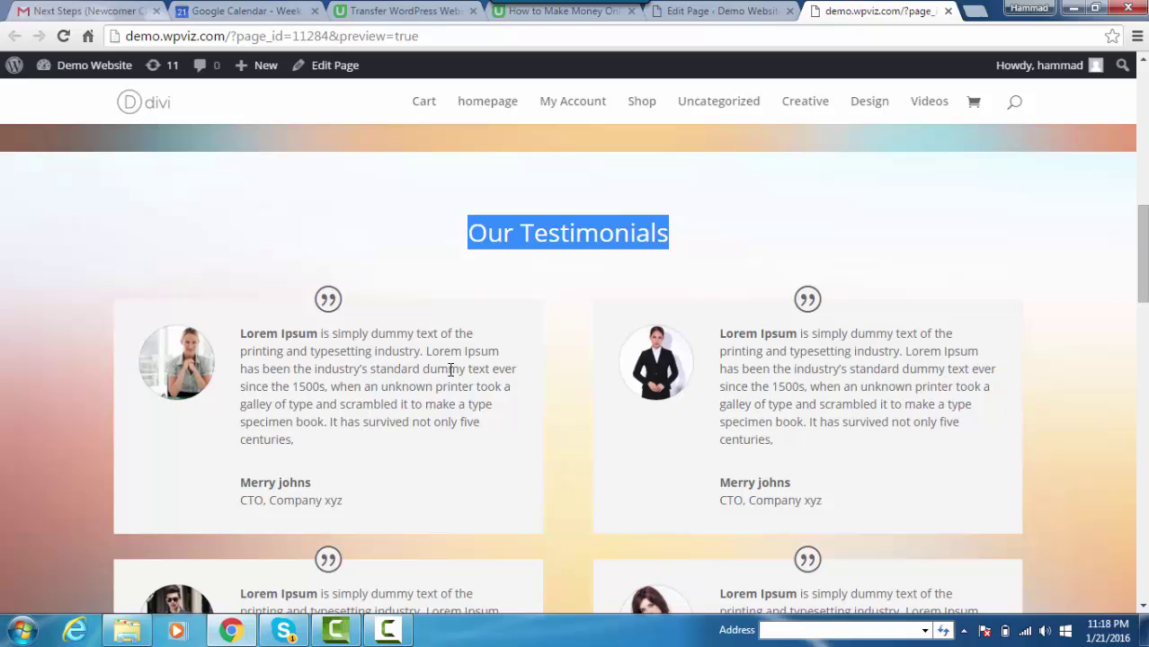
left_click(722, 11)
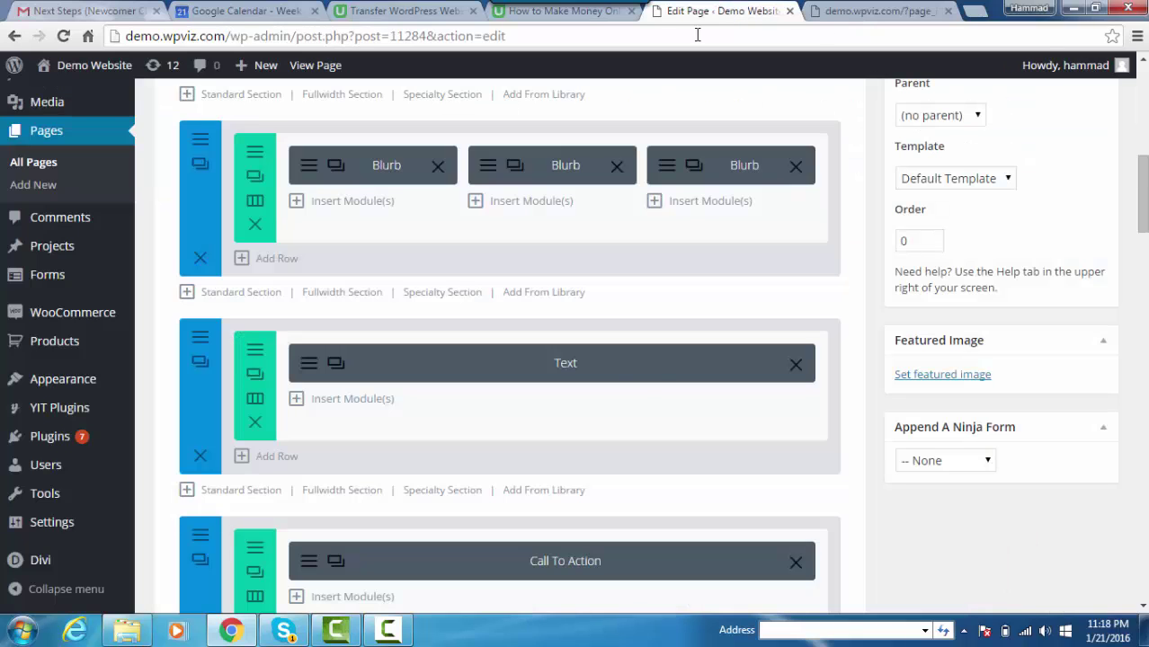
scroll(311, 411, "down", 1)
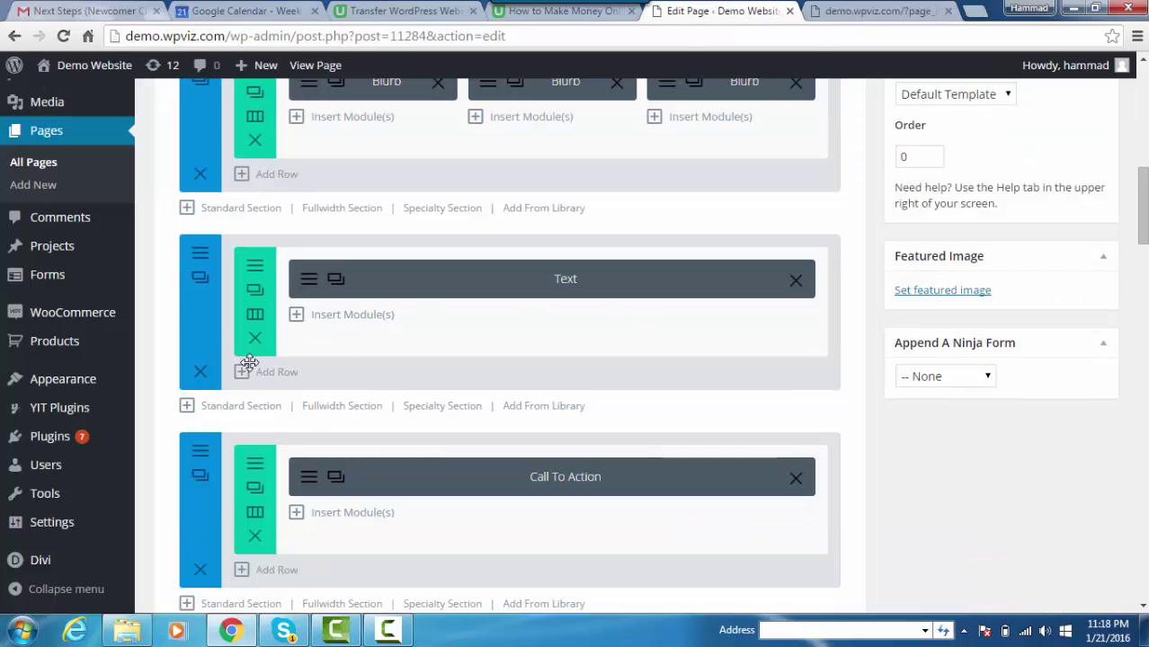
left_click(281, 376)
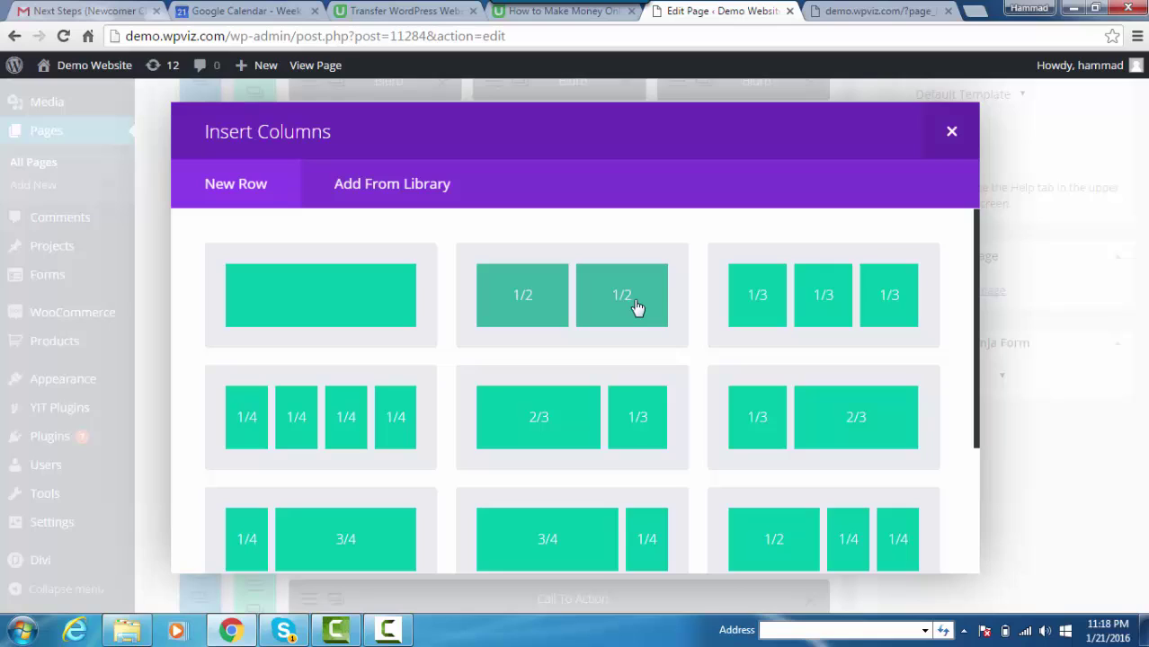
left_click(572, 297)
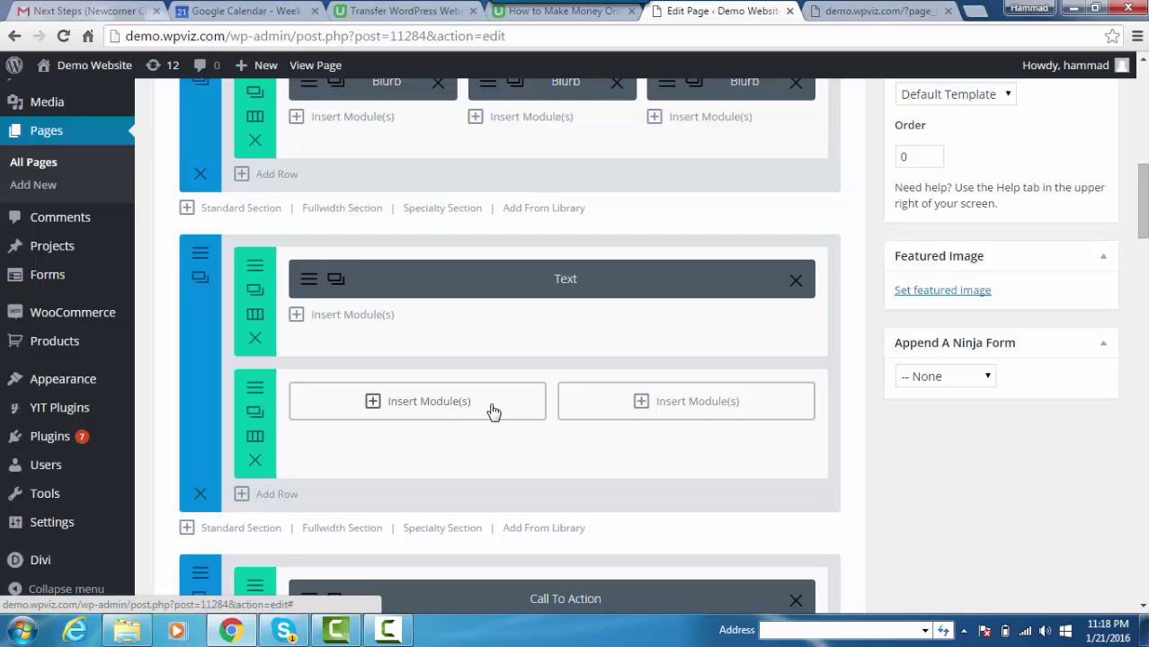
Insert a Testimonial module in the left column with the author name copied from the preview
left_click(432, 410)
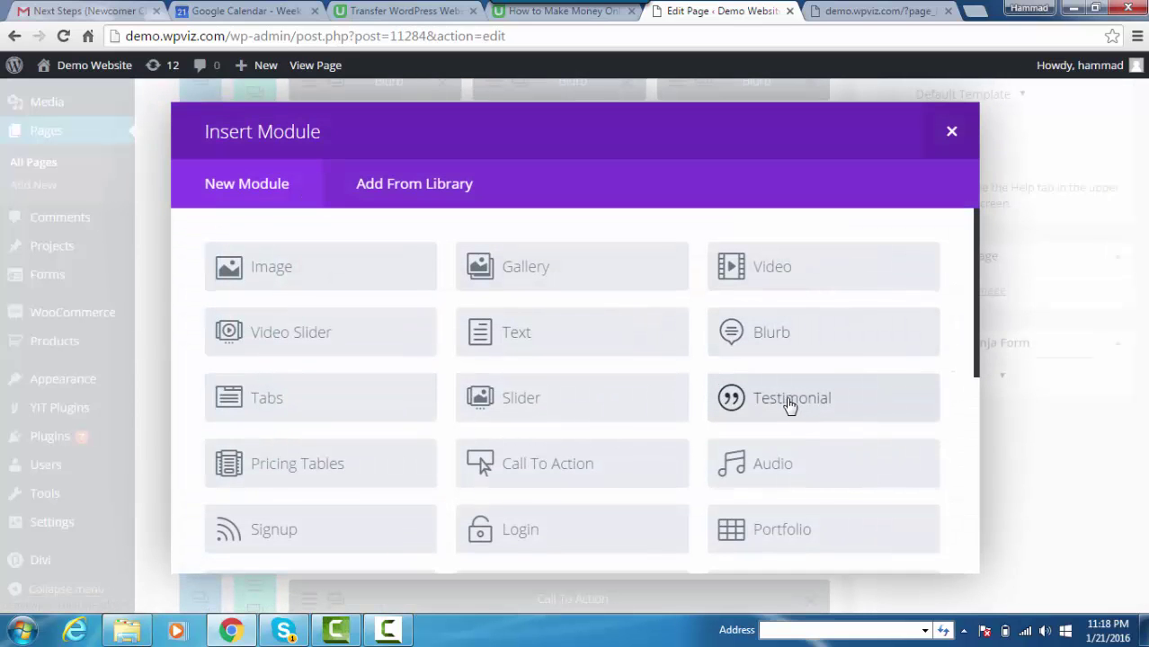
left_click(794, 407)
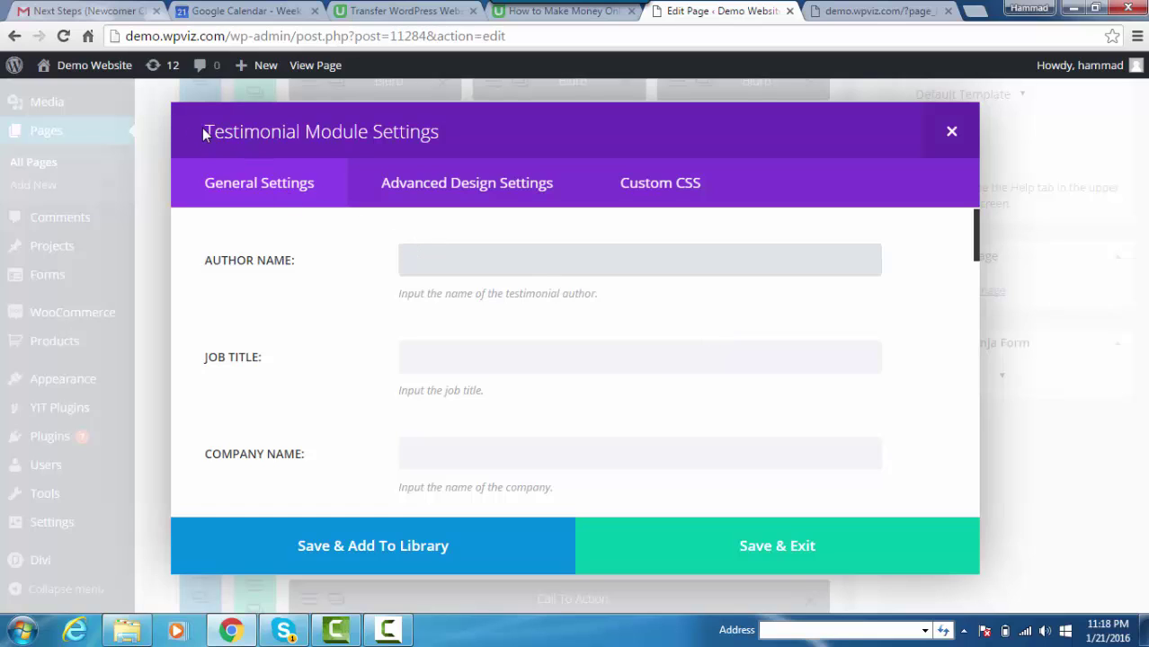
left_click_drag(203, 133, 454, 129)
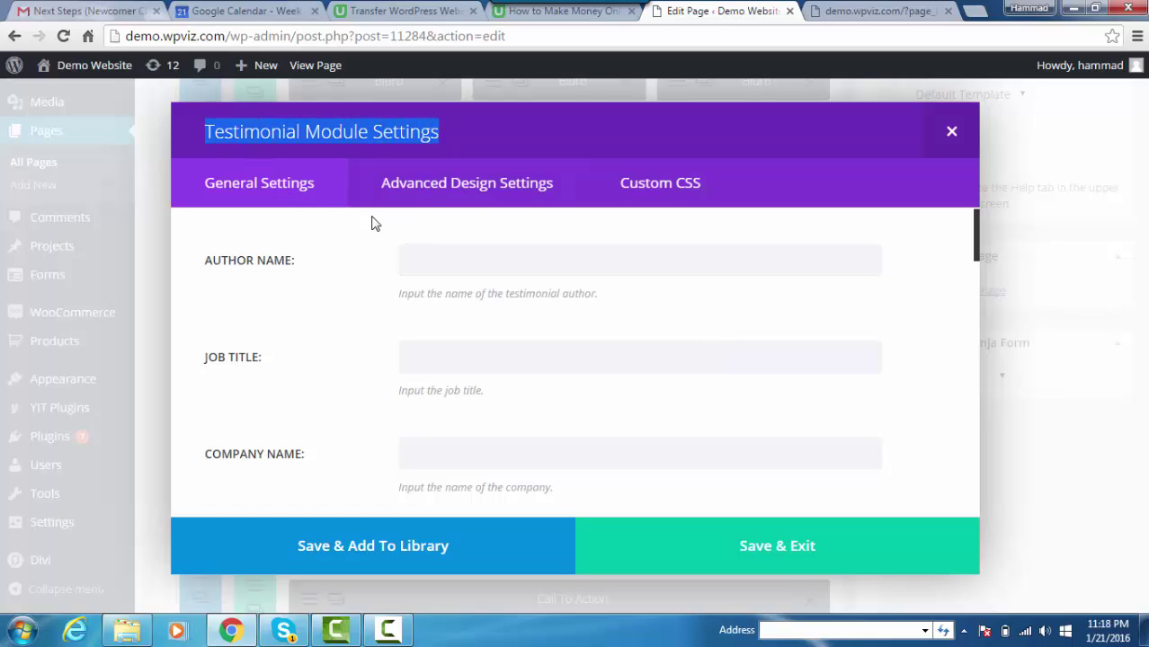
left_click(454, 261)
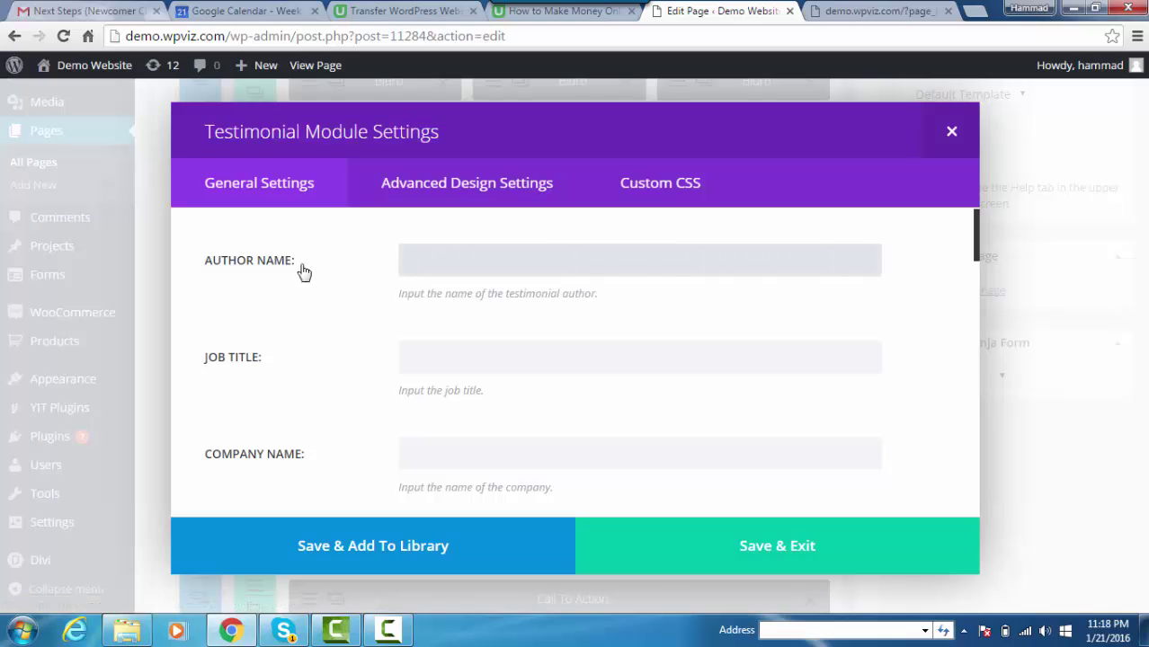
left_click(856, 12)
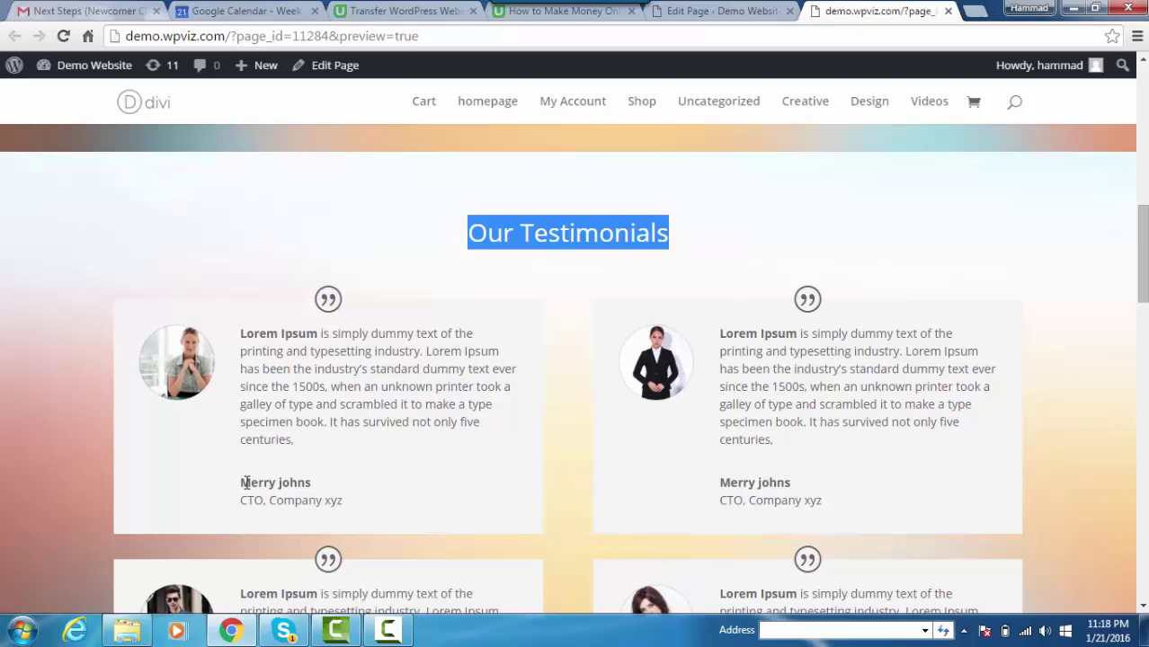
left_click_drag(243, 483, 327, 483)
key("ctrl+c")
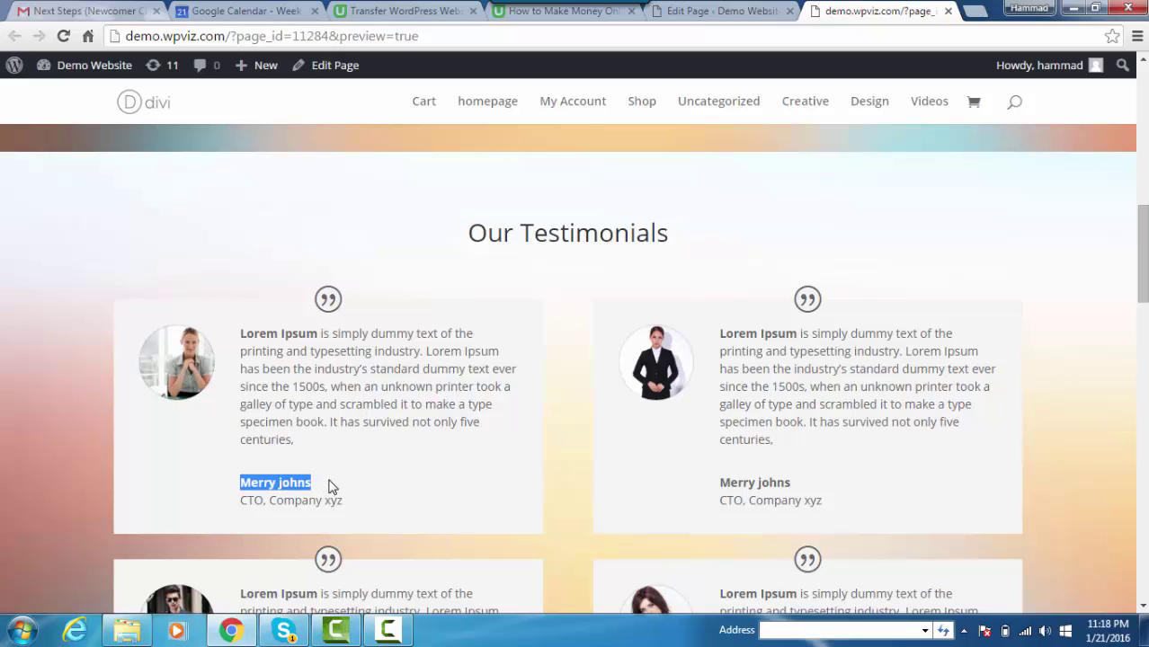
left_click(728, 11)
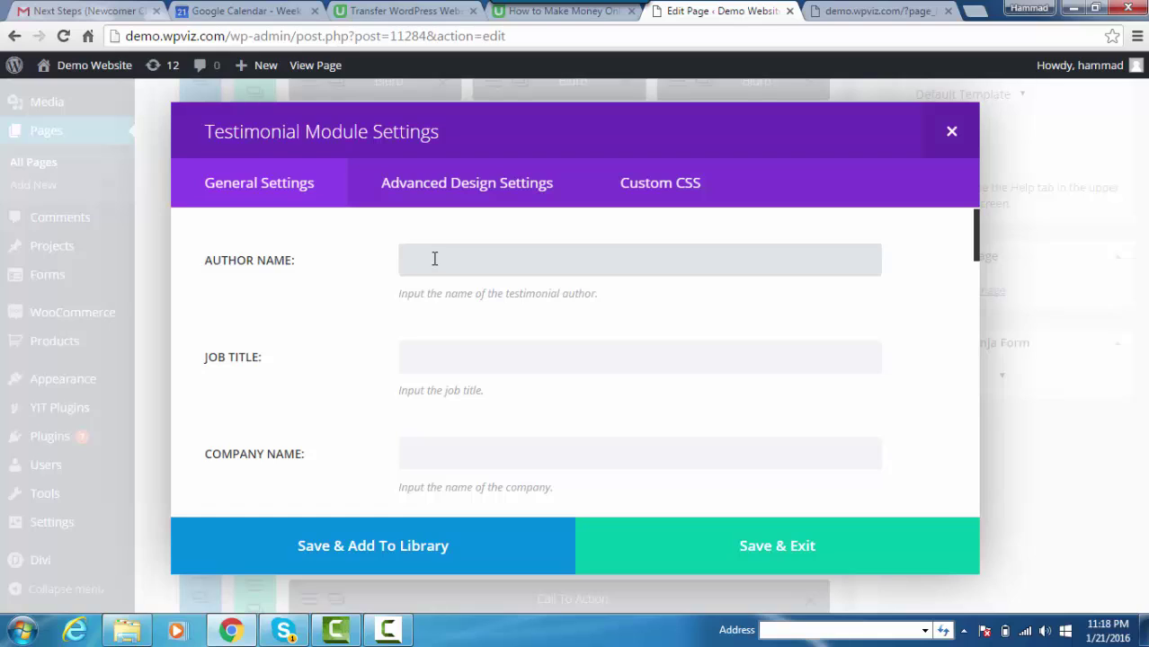
key("ctrl+v")
Enter job title CTO and company name xyz in the testimonial settings
left_click(426, 356)
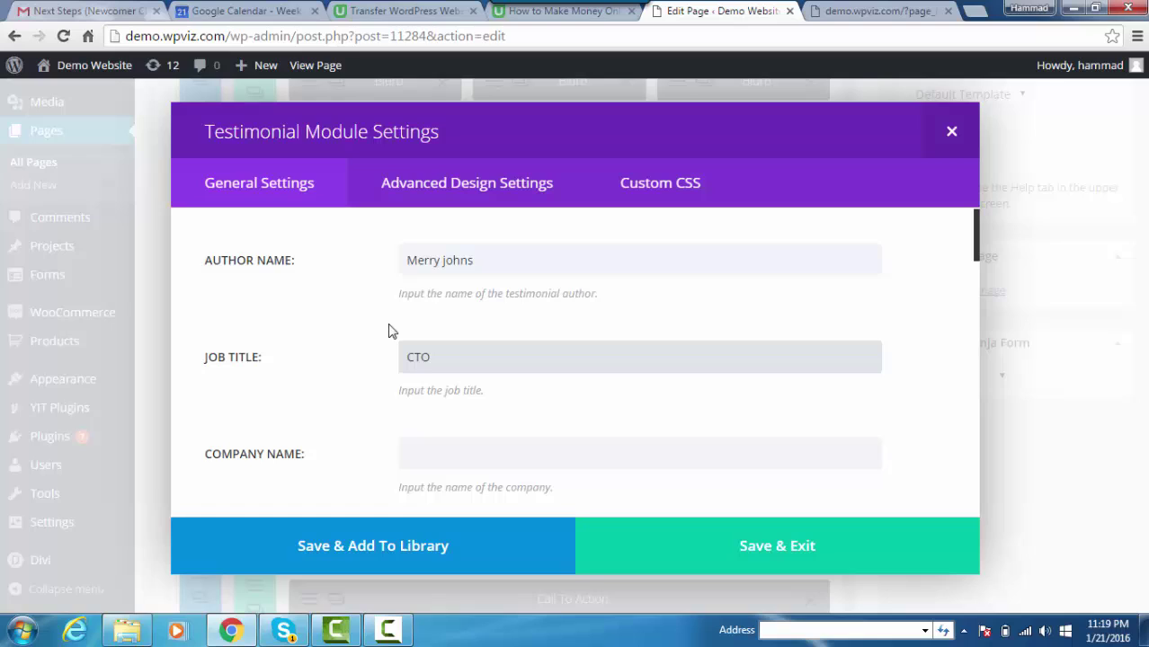
left_click(433, 451)
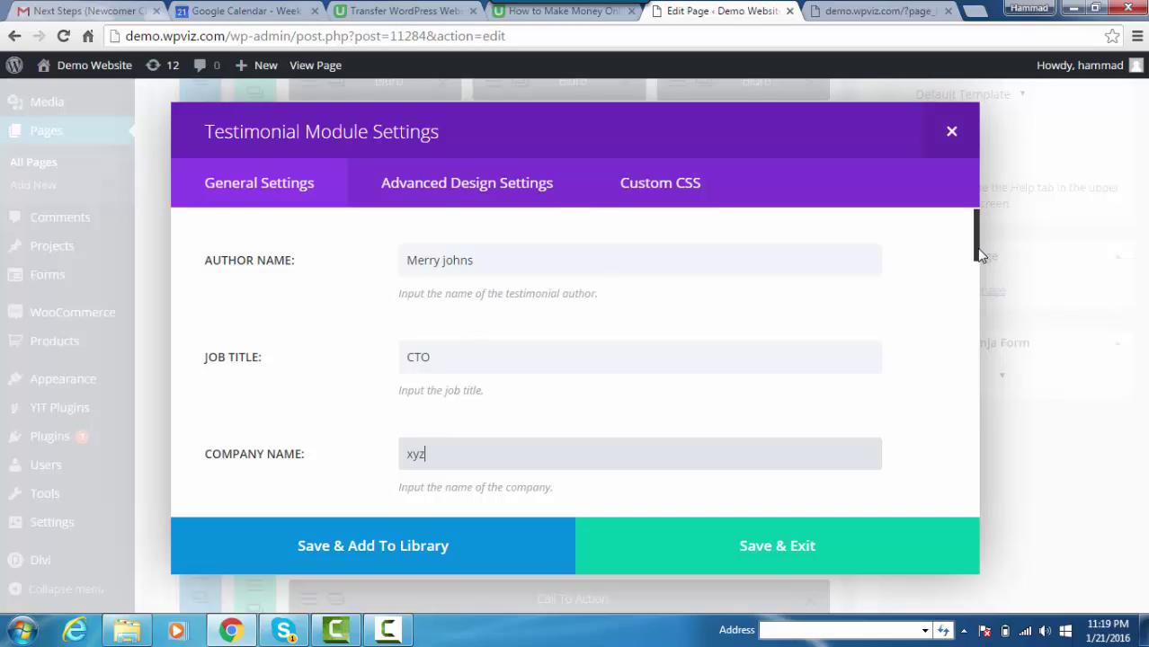
scroll(980, 252, "down", 2)
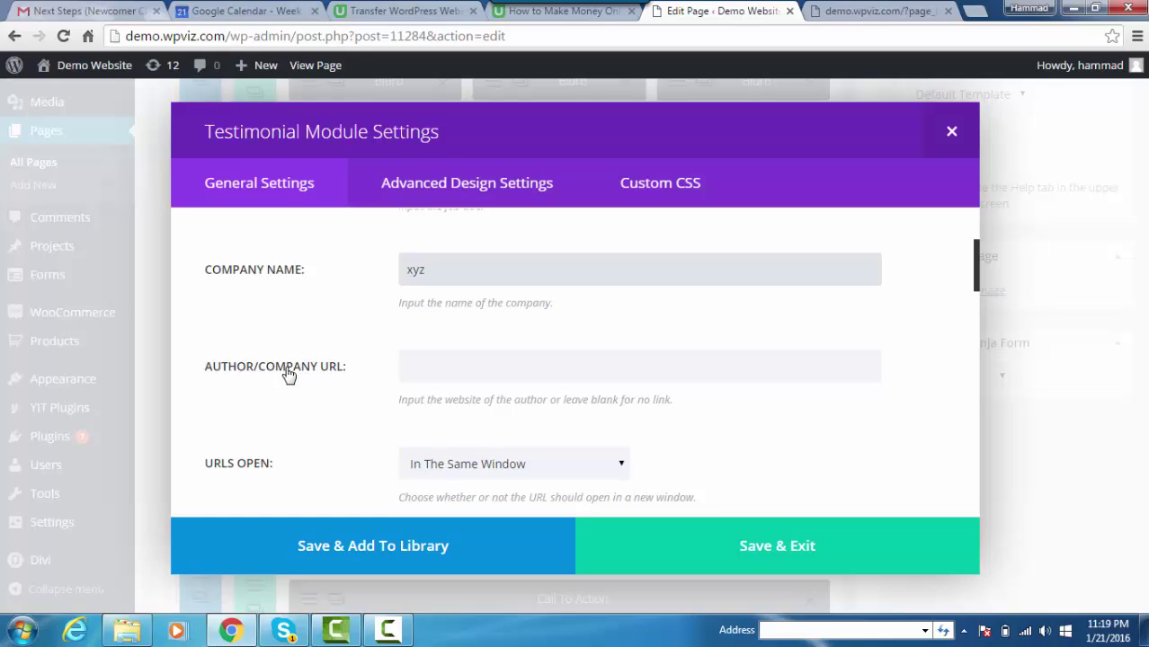
left_click(428, 366)
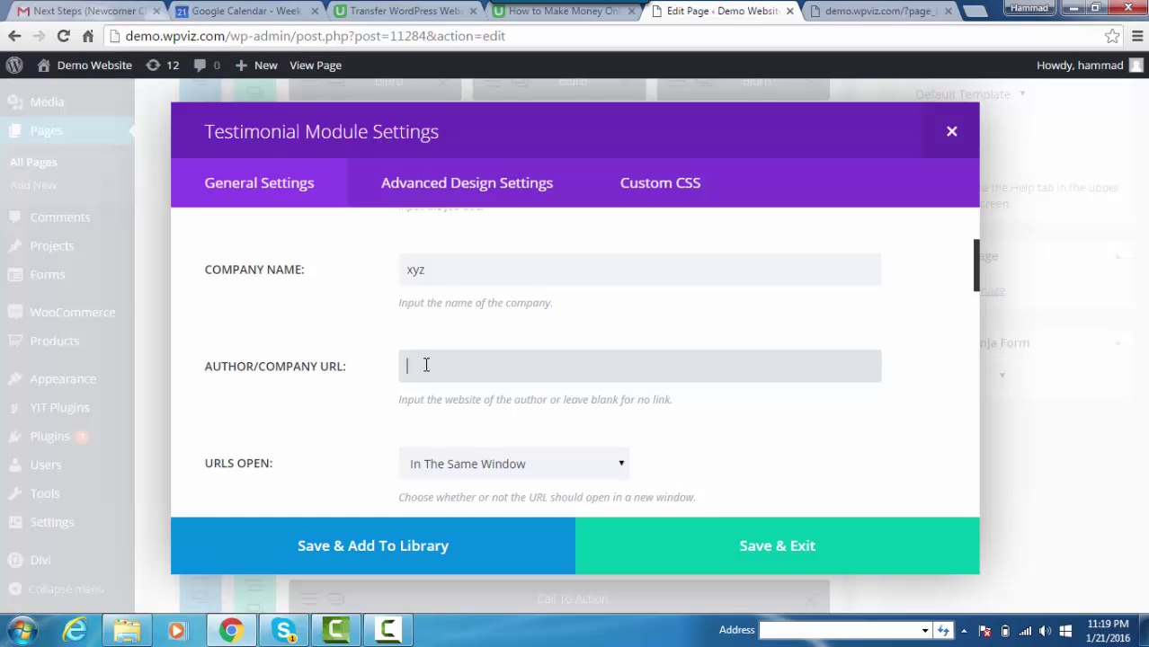
scroll(366, 403, "down", 1)
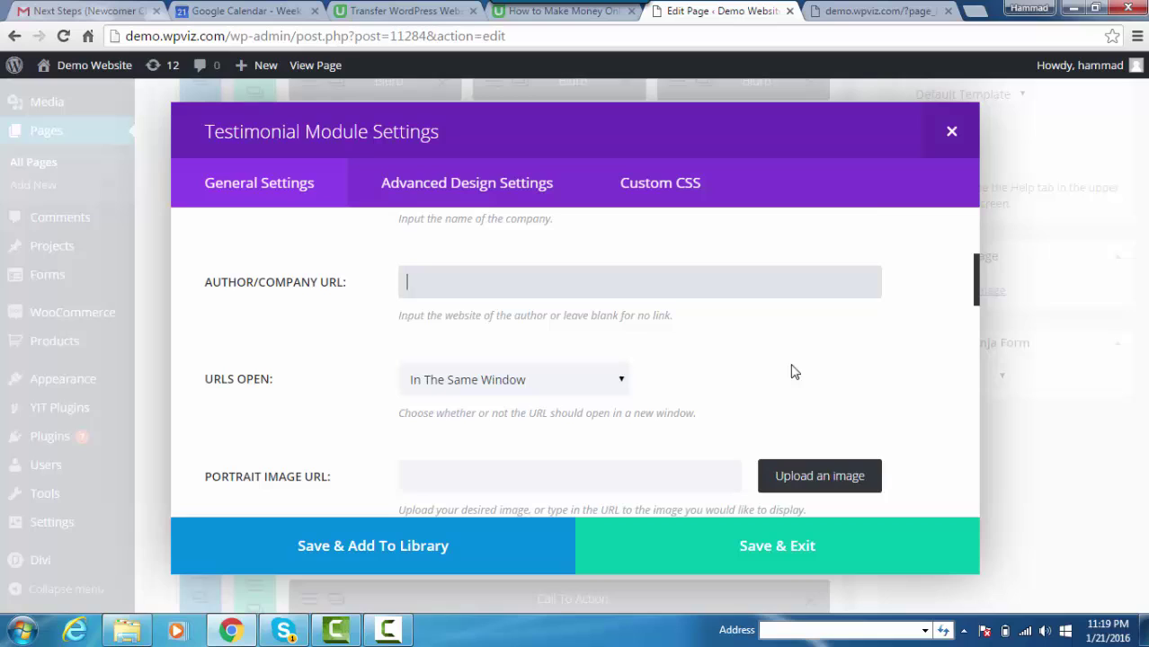
scroll(630, 348, "down", 1)
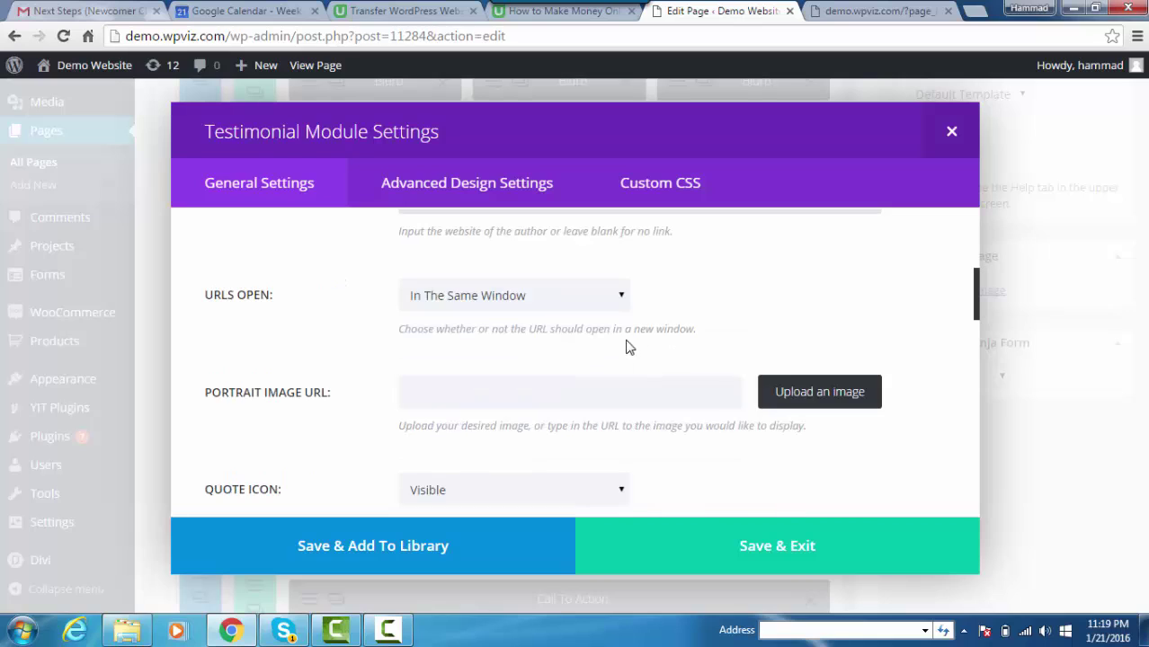
Set the woman-at-desk photo 83.jpg from the Media Library as the testimonial portrait
left_click(823, 395)
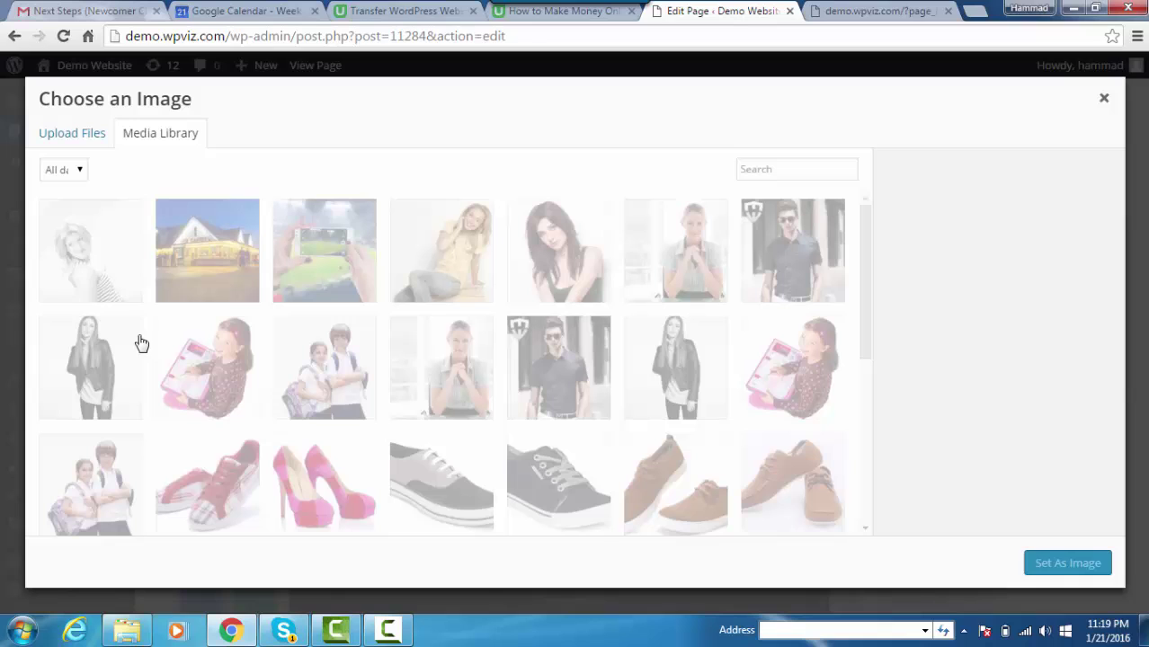
left_click(426, 365)
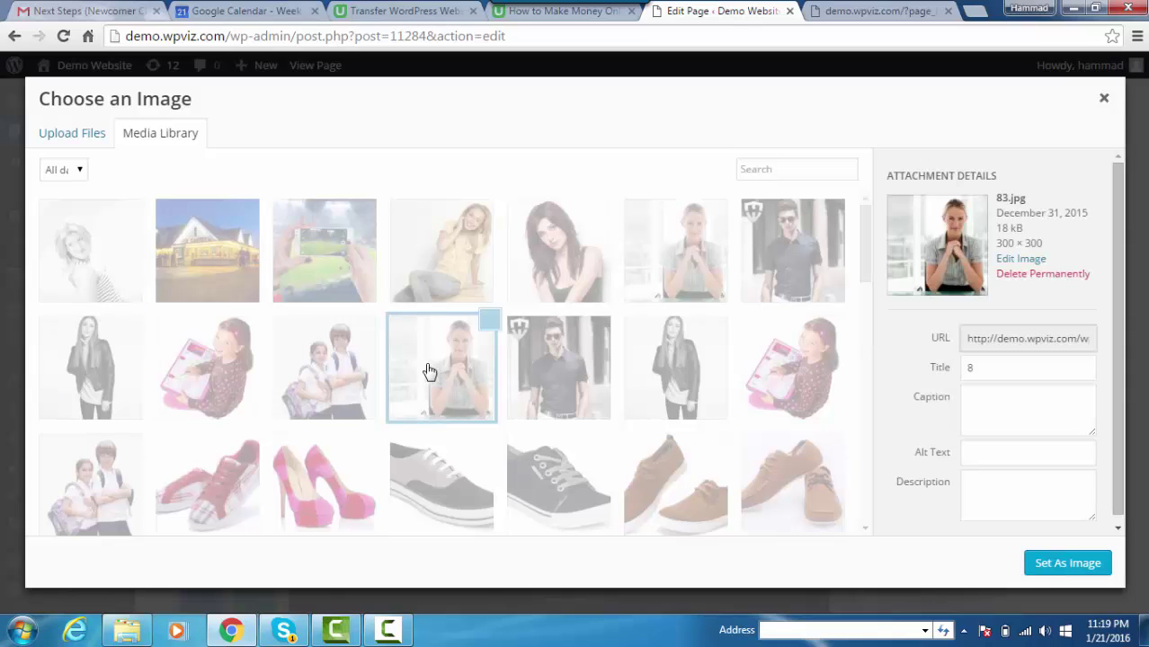
left_click(1061, 563)
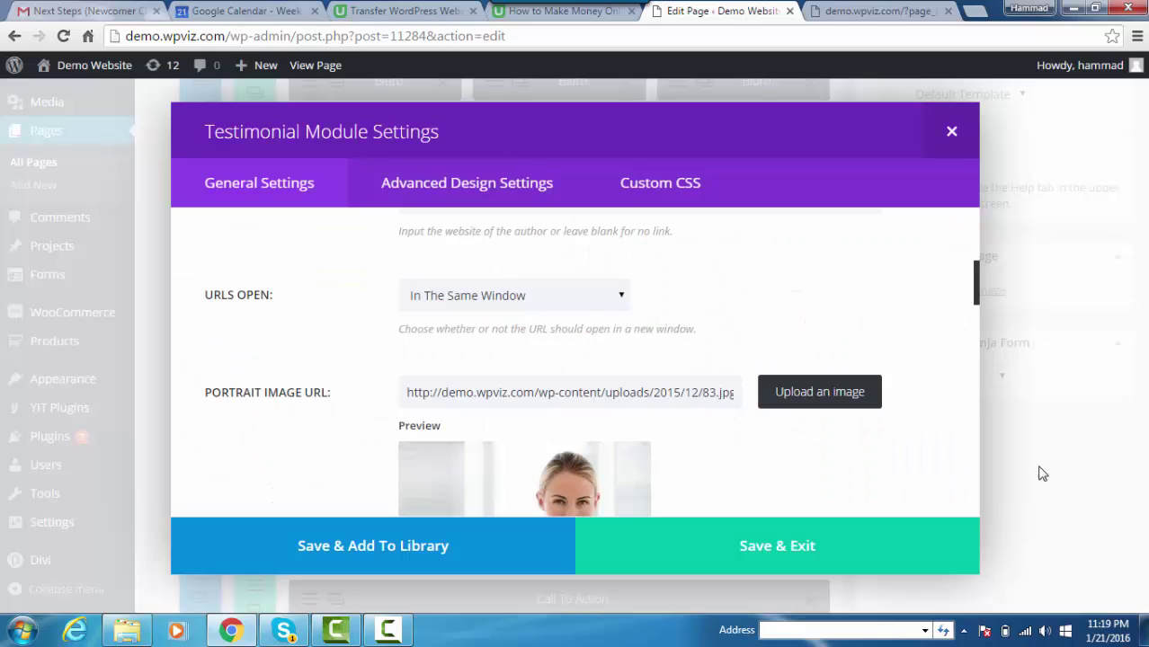
left_click_drag(976, 290, 980, 373)
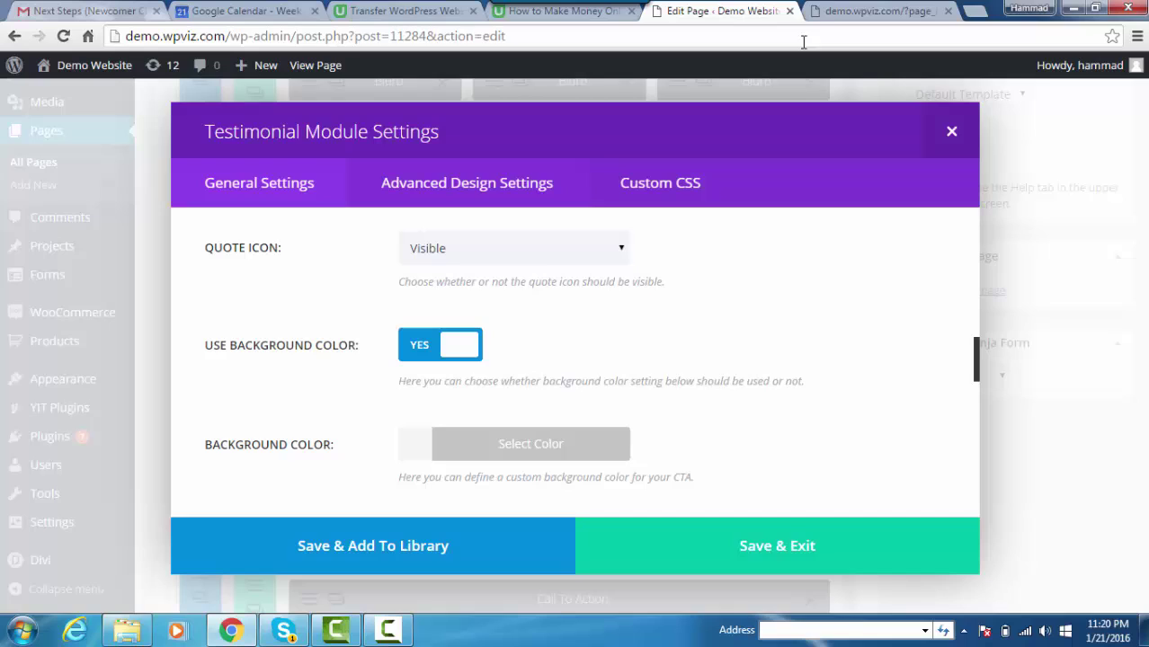
left_click(833, 16)
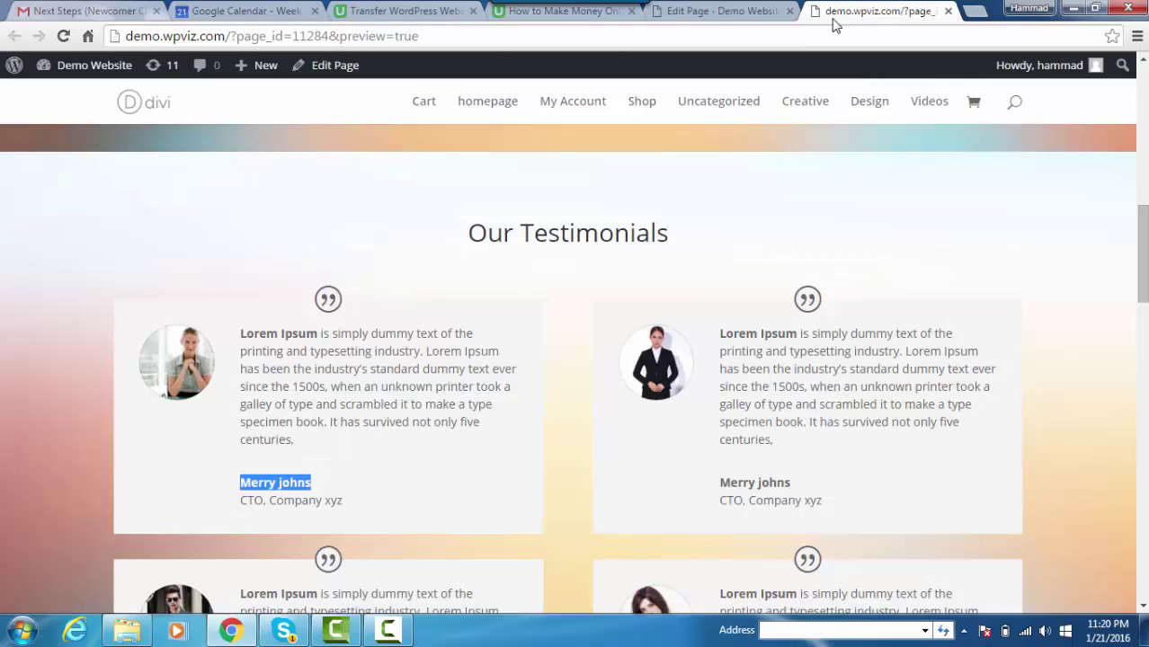
left_click(328, 299)
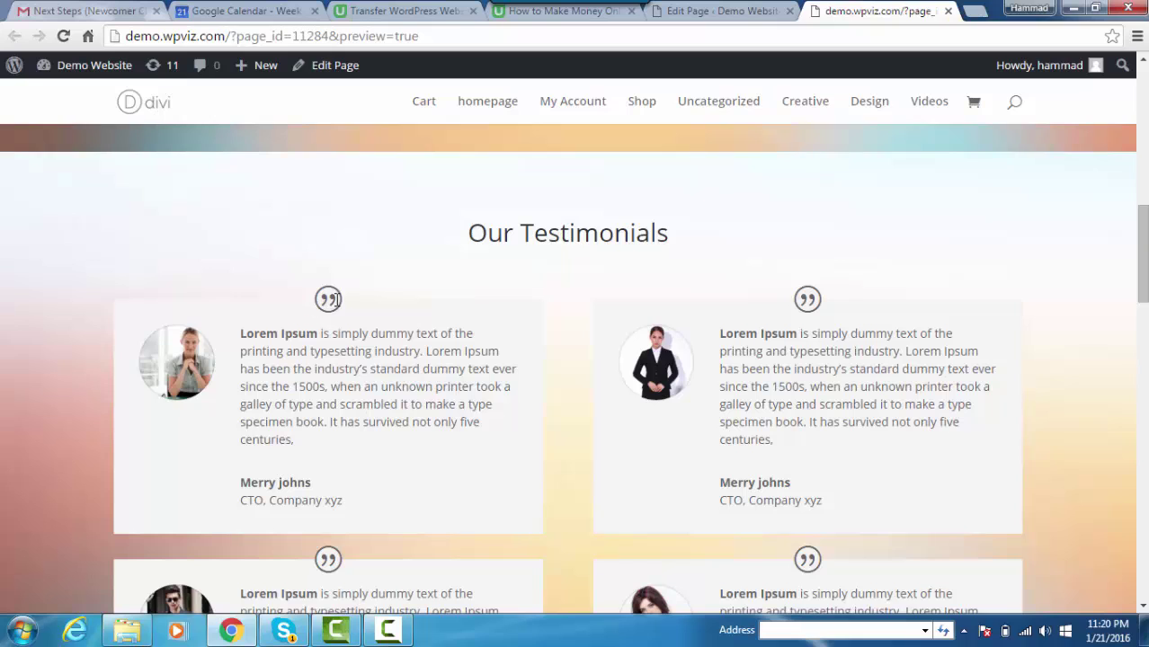
left_click(720, 13)
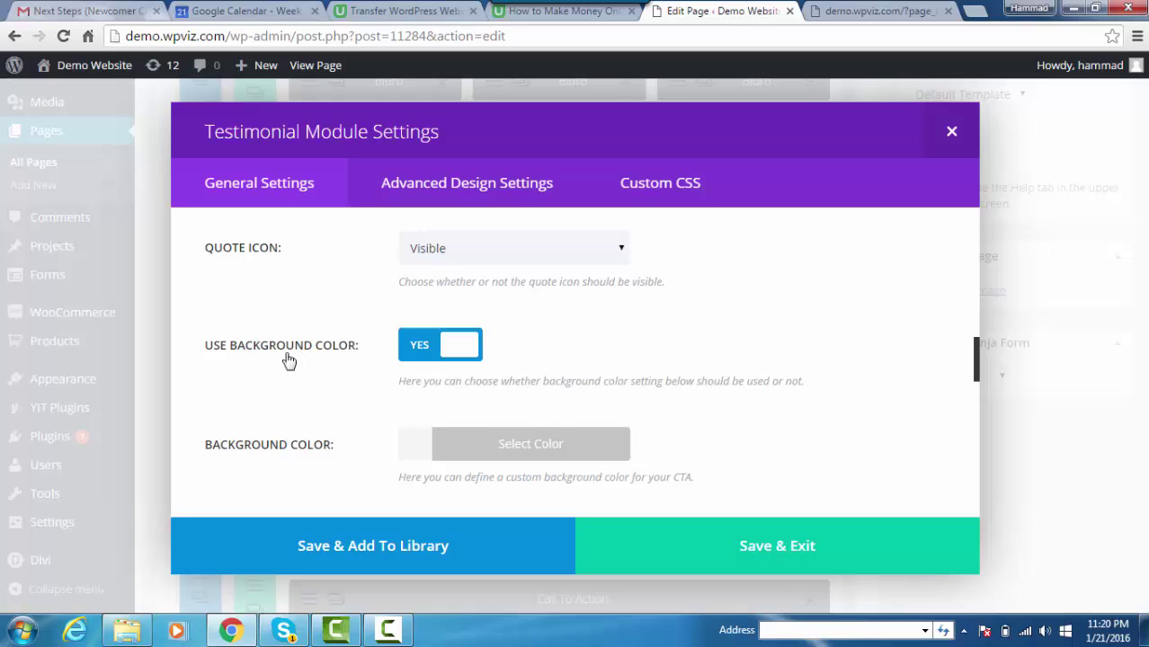
left_click(871, 13)
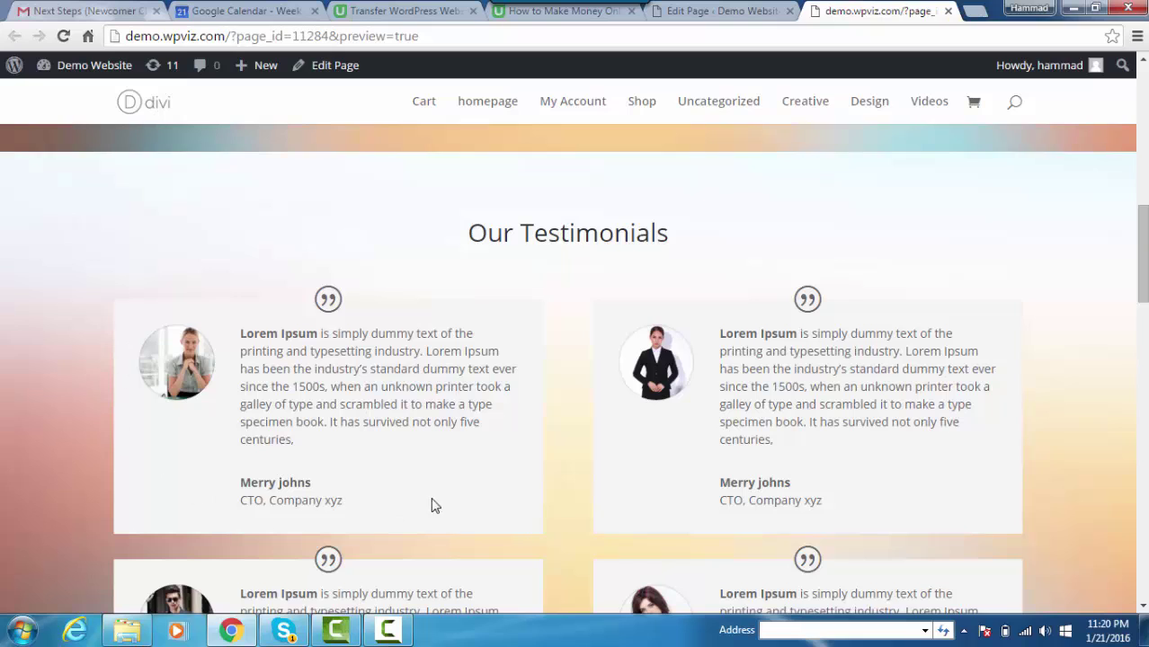
left_click(718, 11)
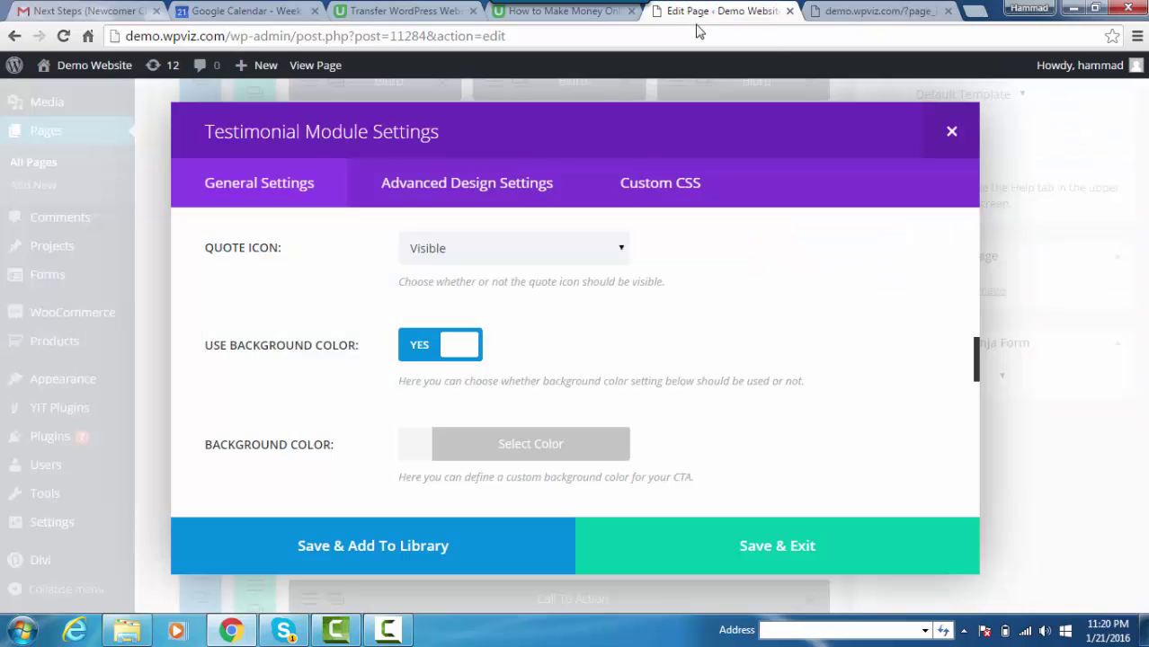
left_click_drag(977, 350, 977, 400)
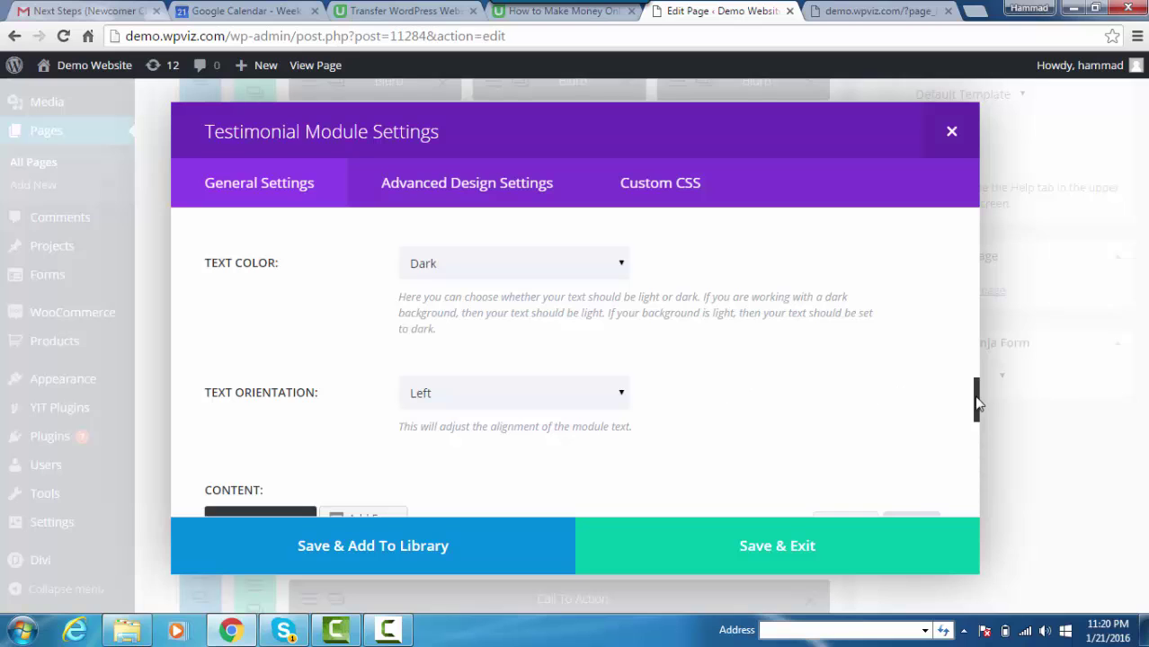
Paste the first testimonial's Lorem Ipsum paragraph from the preview into the Content editor
left_click_drag(975, 400, 975, 437)
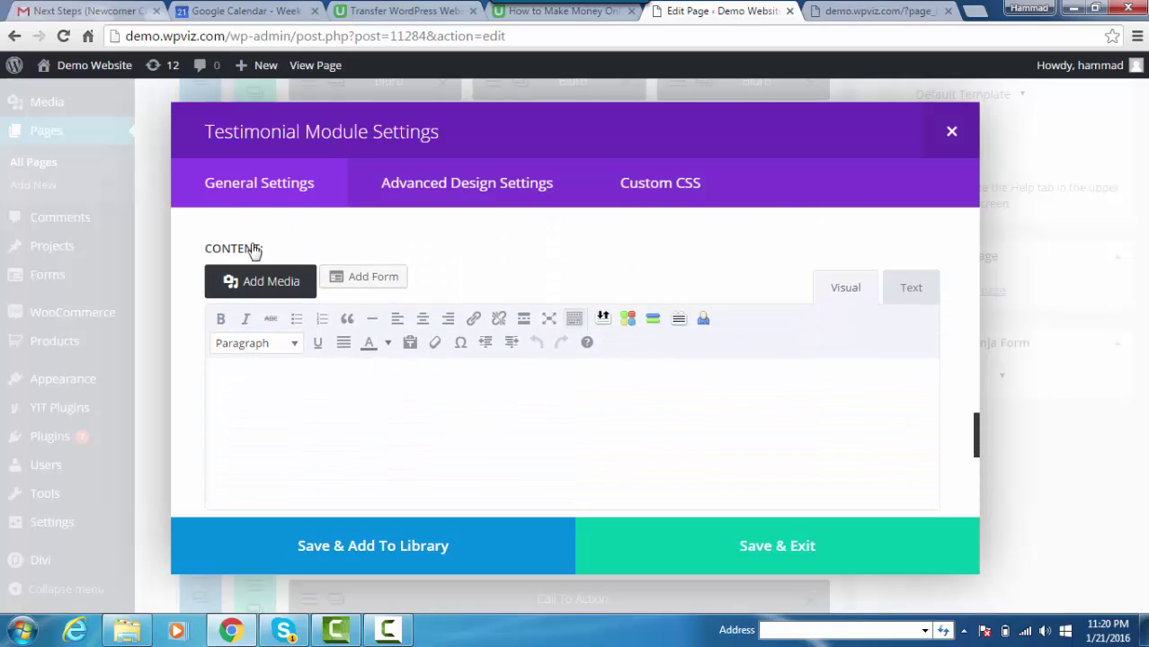
left_click(847, 18)
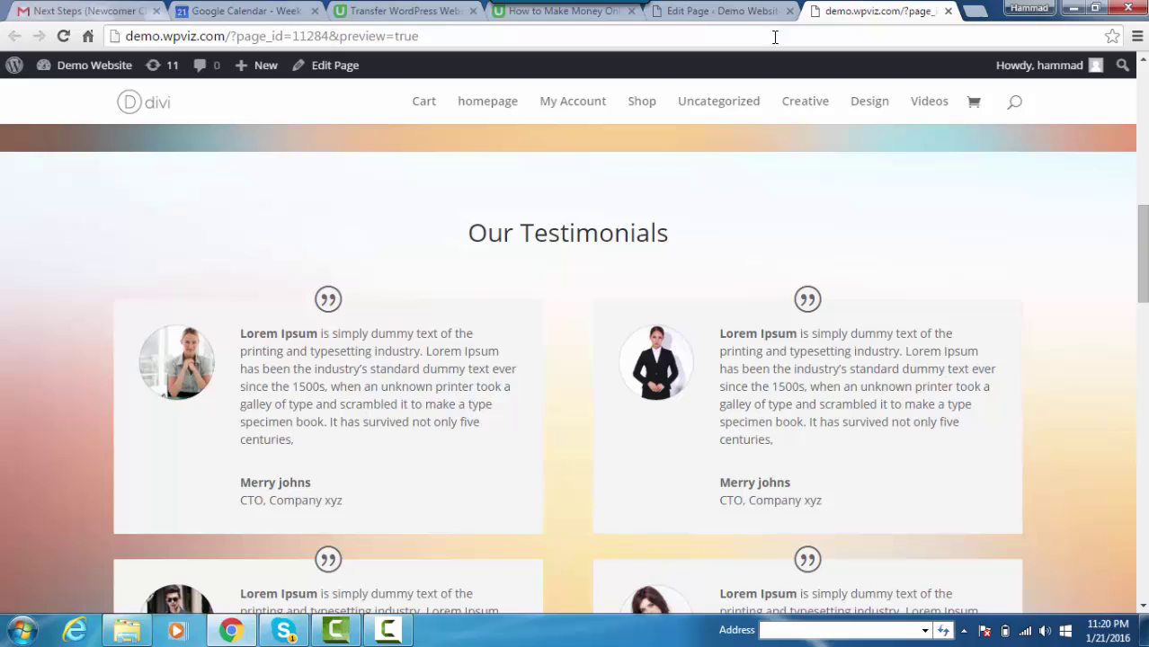
left_click_drag(255, 341, 313, 438)
key("ctrl+c")
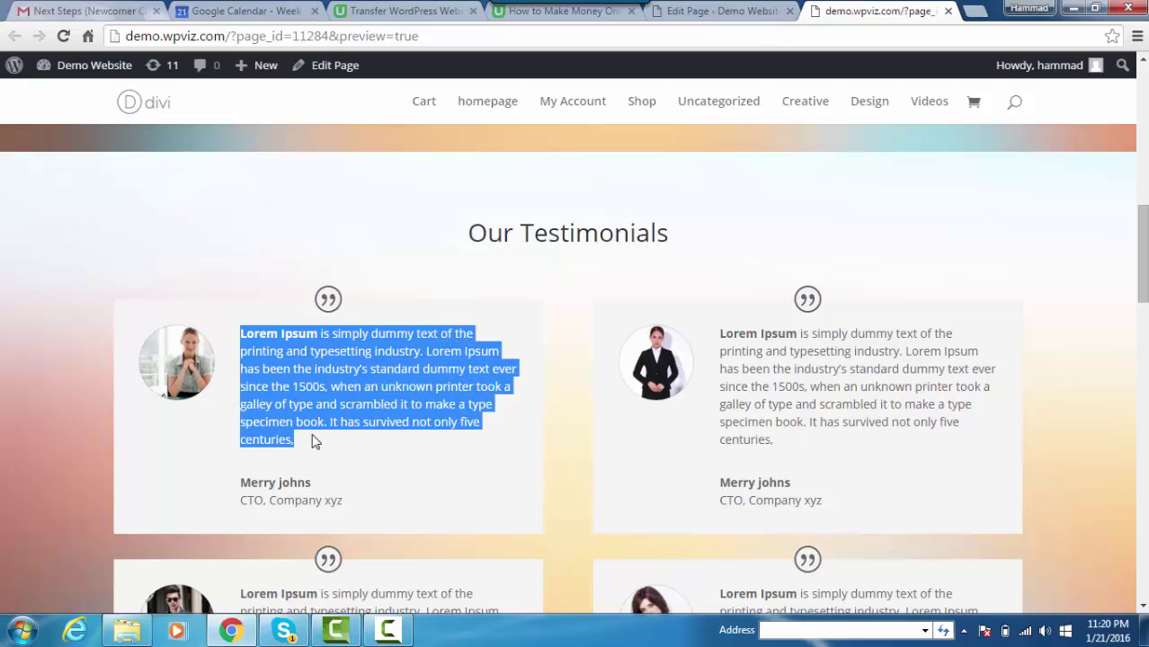
left_click(693, 18)
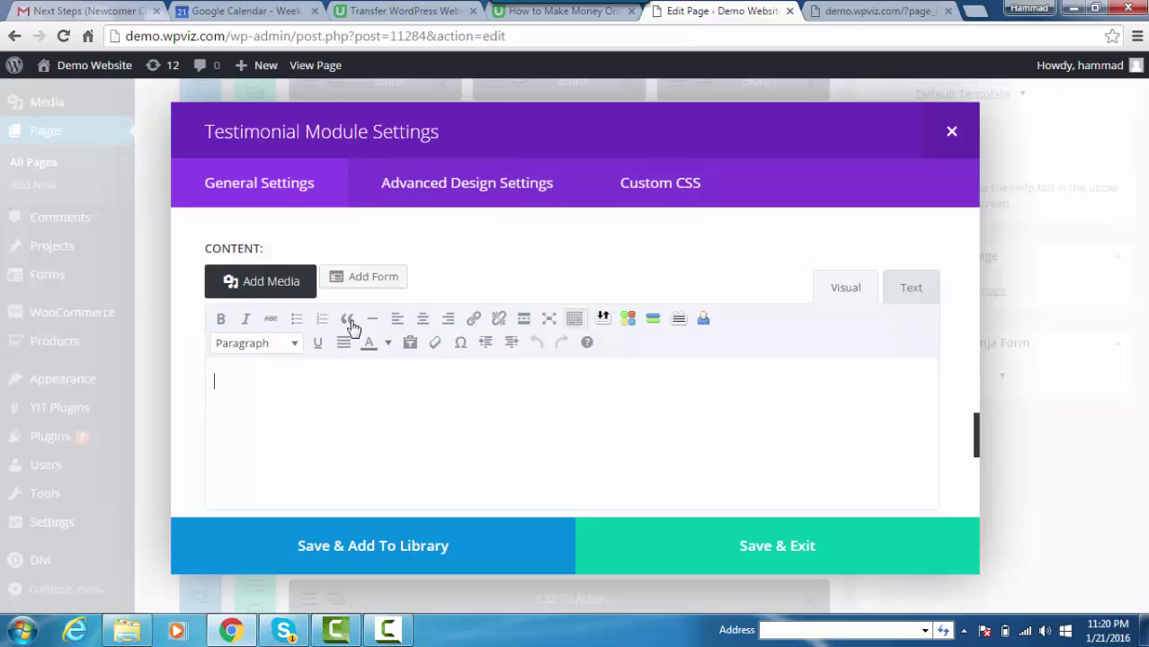
key("ctrl+v")
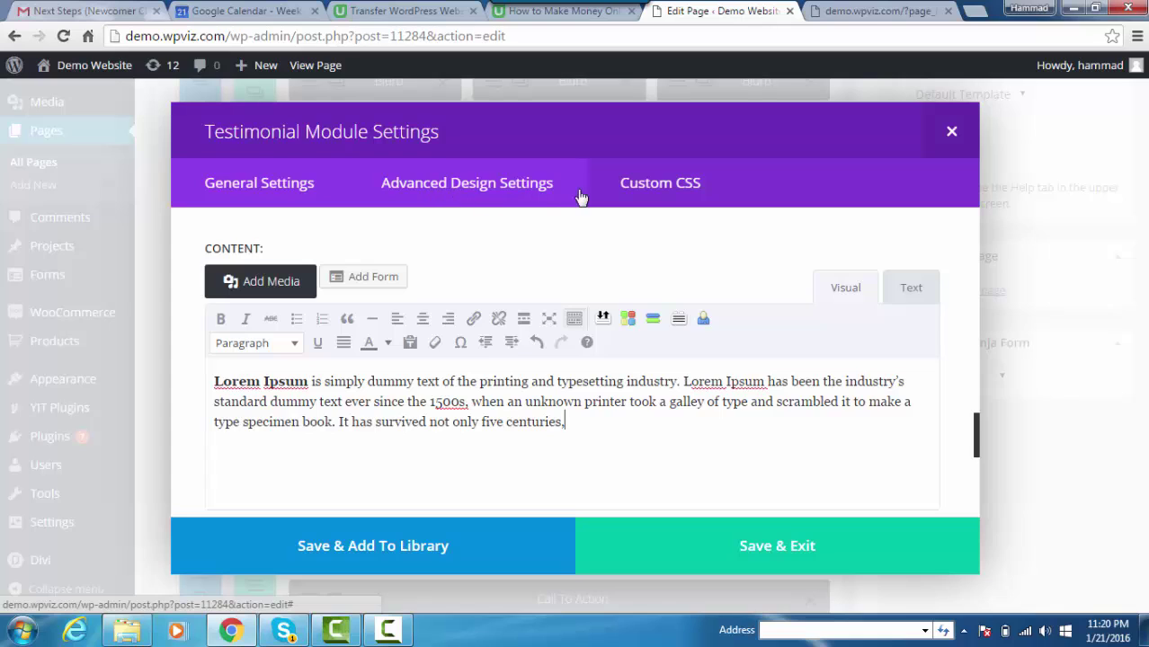
left_click_drag(580, 423, 202, 381)
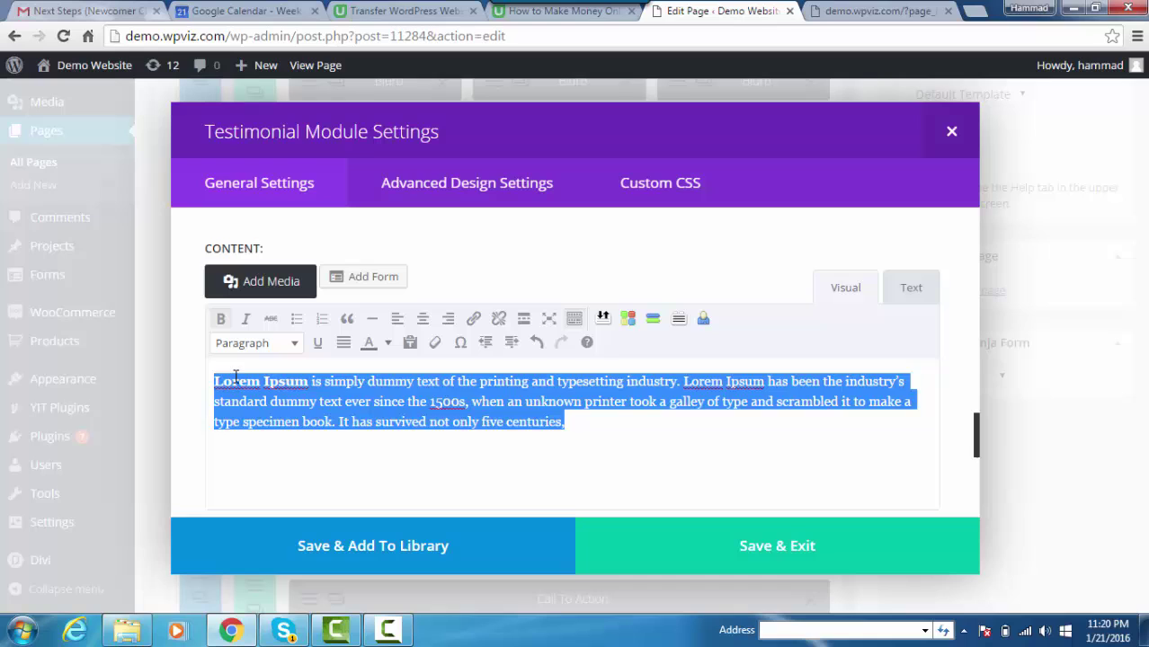
left_click(234, 376)
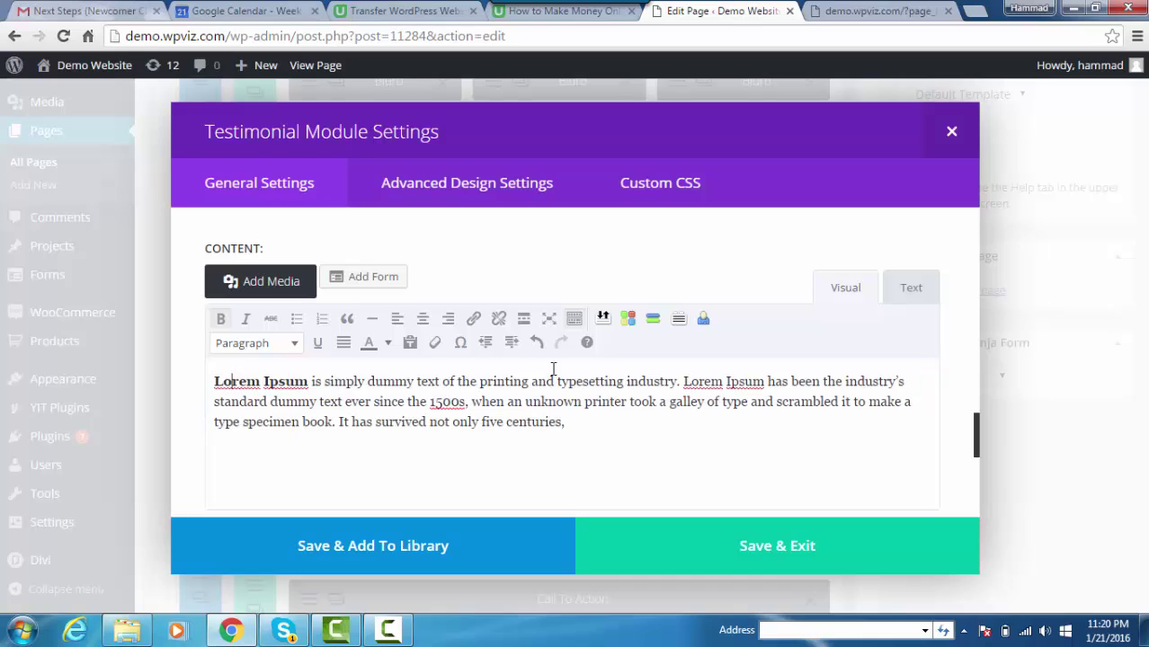
Save the testimonial and duplicate the module twice
left_click(779, 551)
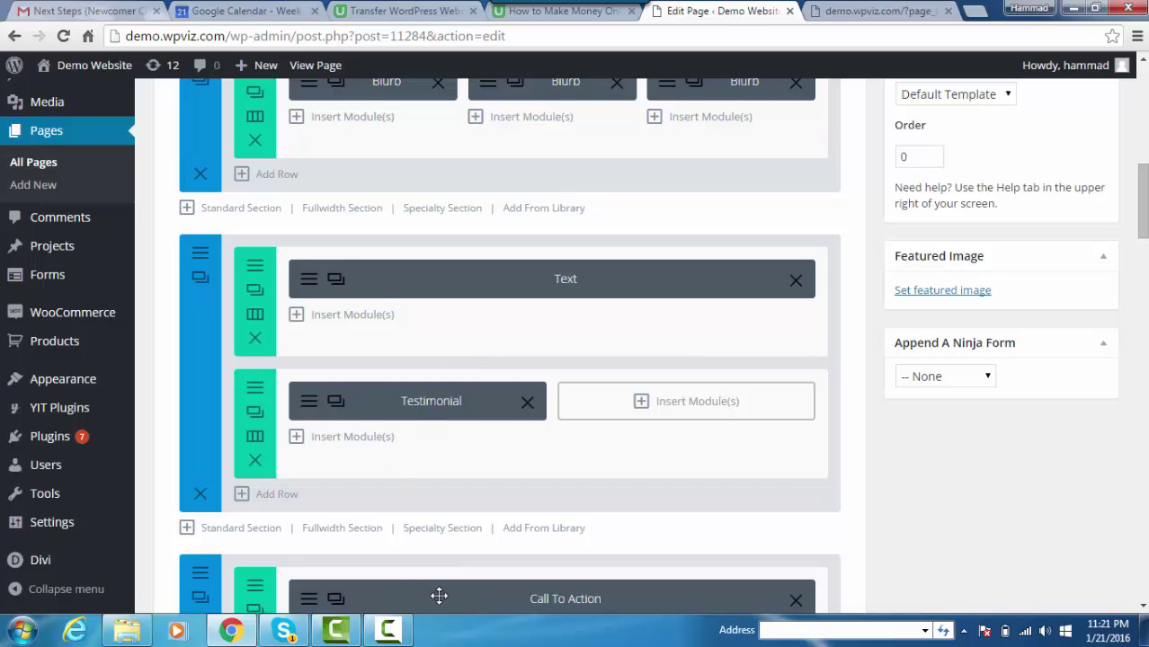
left_click(387, 629)
left_click(1072, 550)
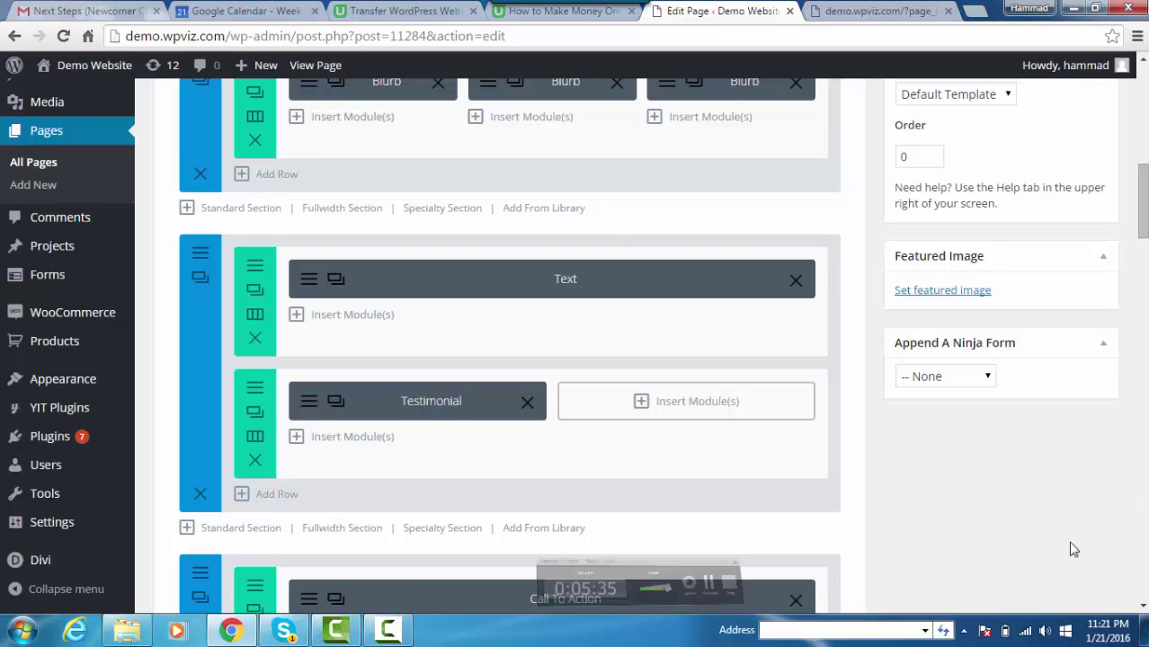
left_click(336, 406)
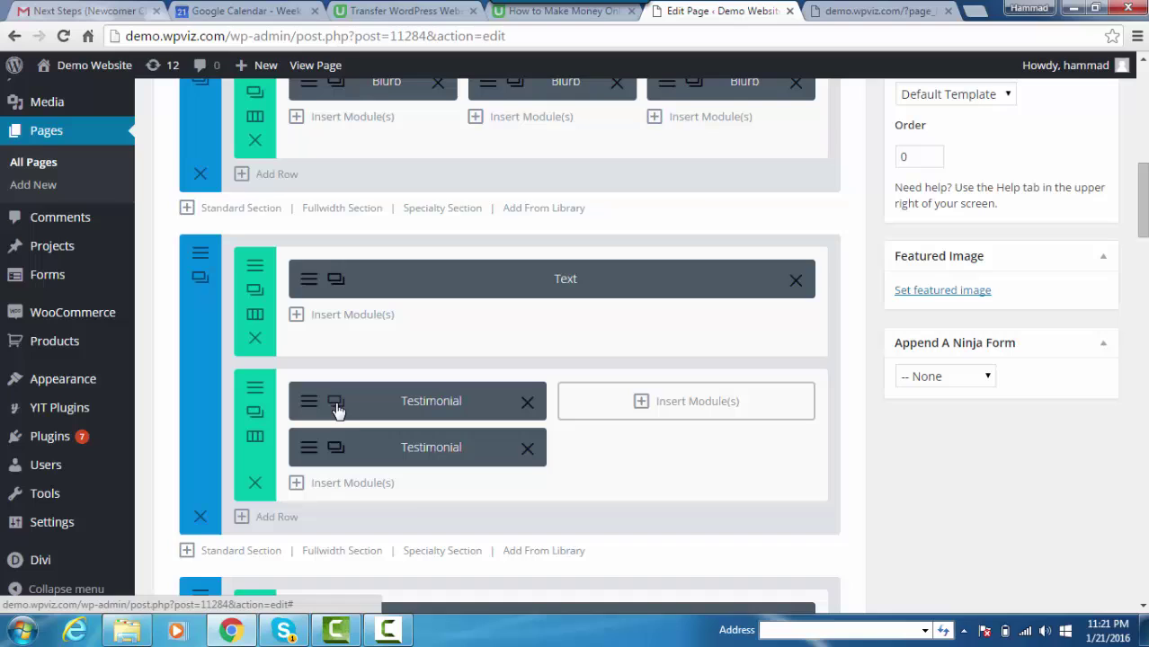
left_click(336, 406)
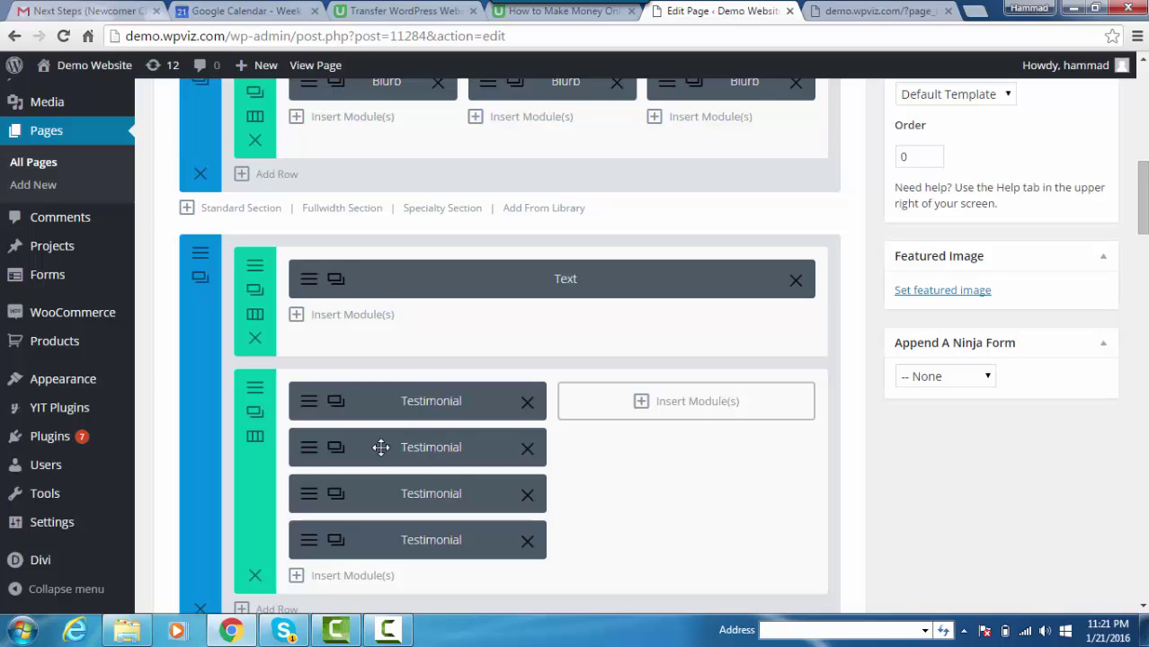
Drag testimonials into the right column so each column holds two
left_click_drag(633, 410, 632, 400)
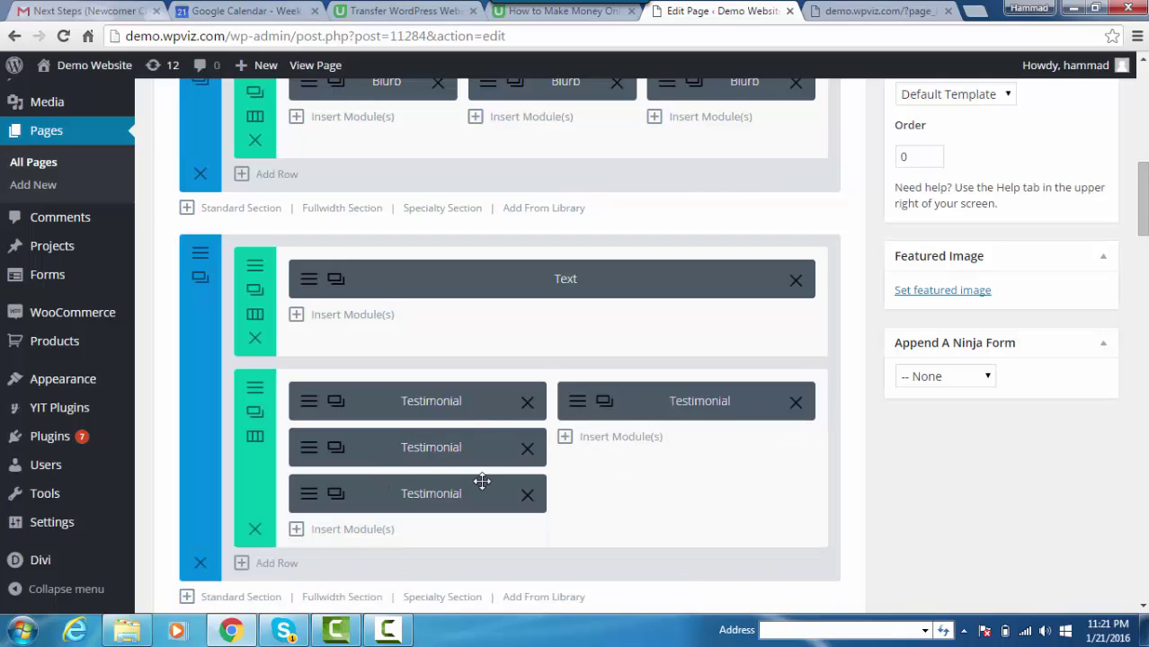
left_click_drag(483, 481, 641, 442)
left_click_drag(448, 447, 689, 403)
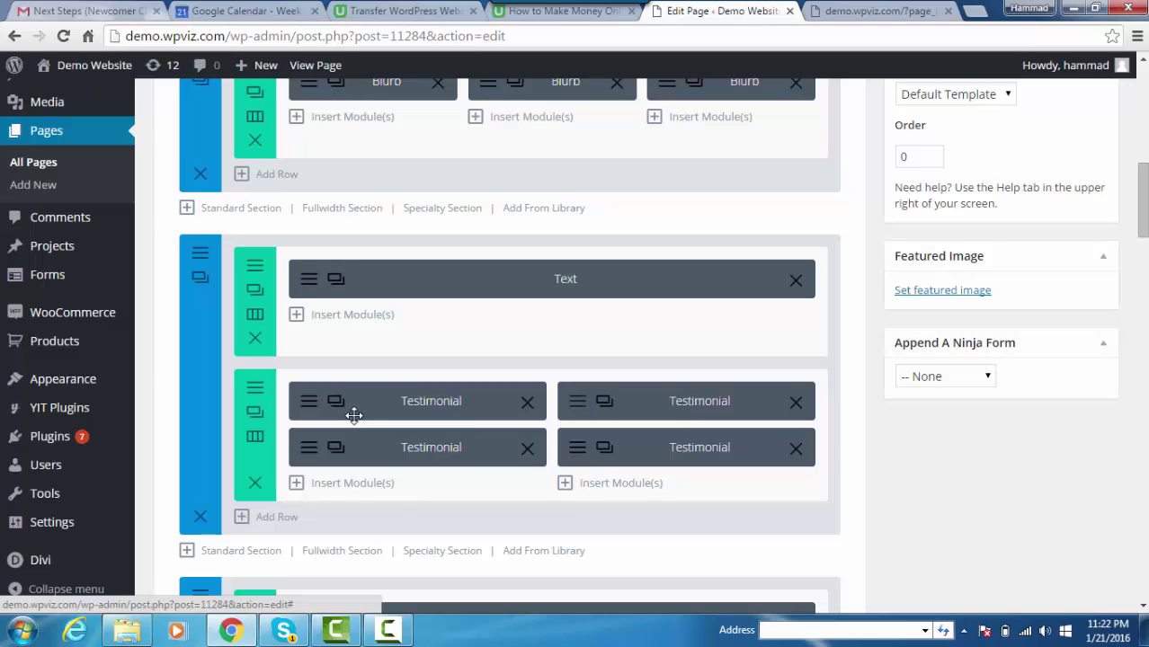
Open the top-right testimonial's settings and review its author name and fields
left_click(580, 410)
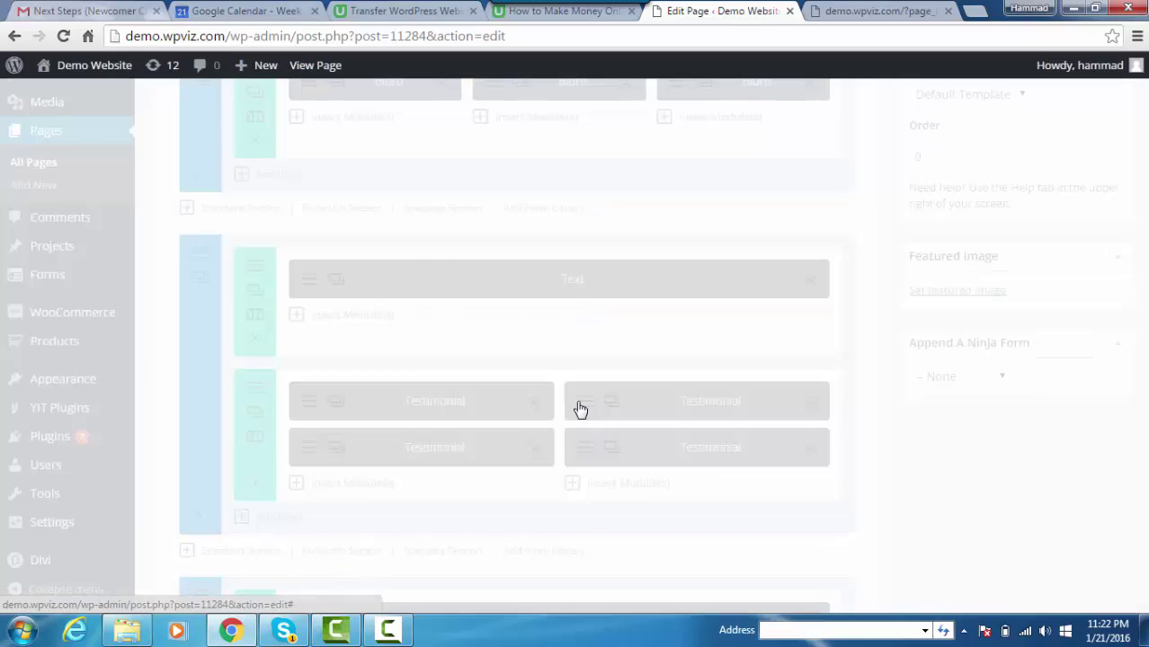
left_click_drag(488, 259, 404, 259)
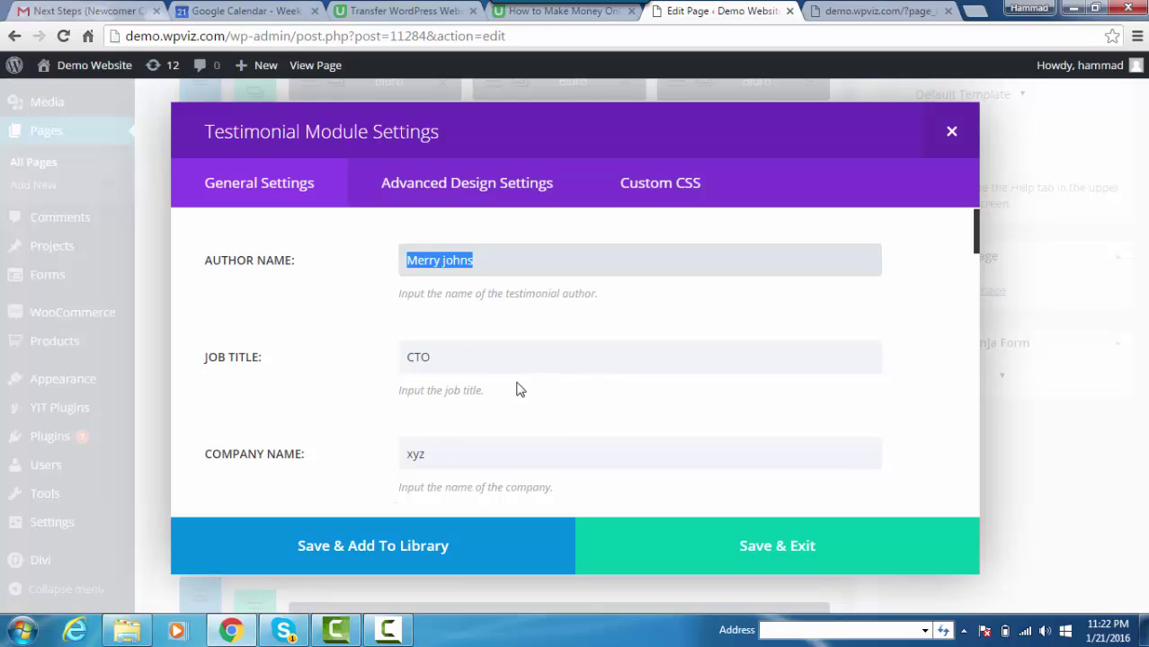
scroll(977, 286, "down", 4)
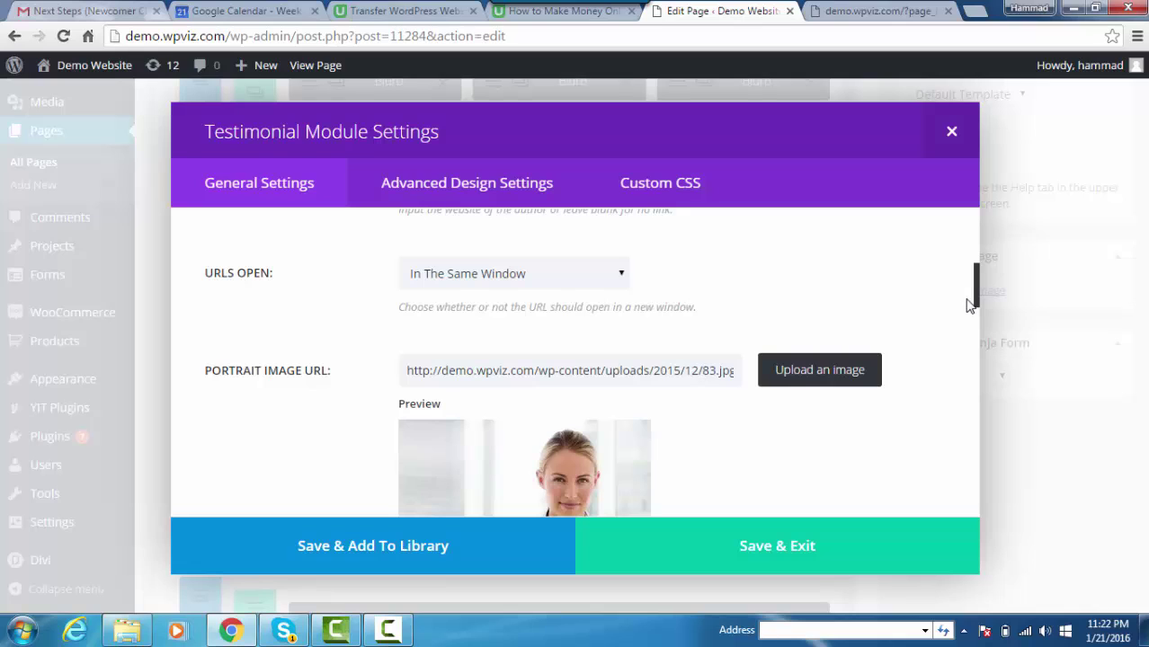
scroll(979, 298, "down", 1)
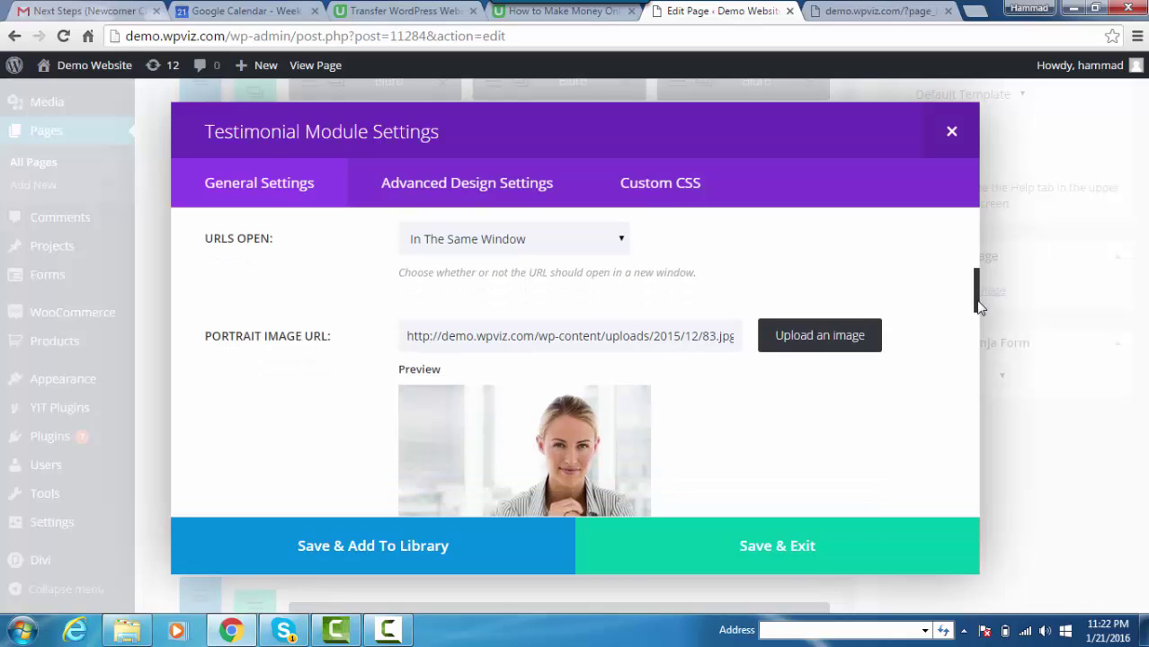
scroll(928, 280, "up", 2)
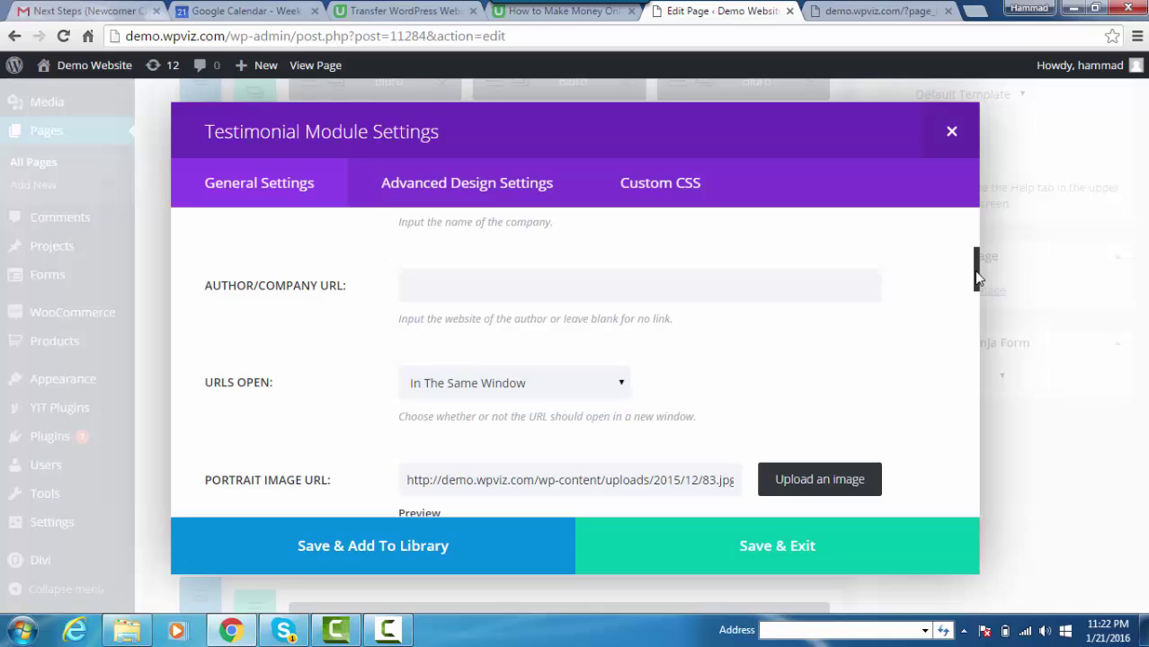
left_click_drag(976, 272, 974, 298)
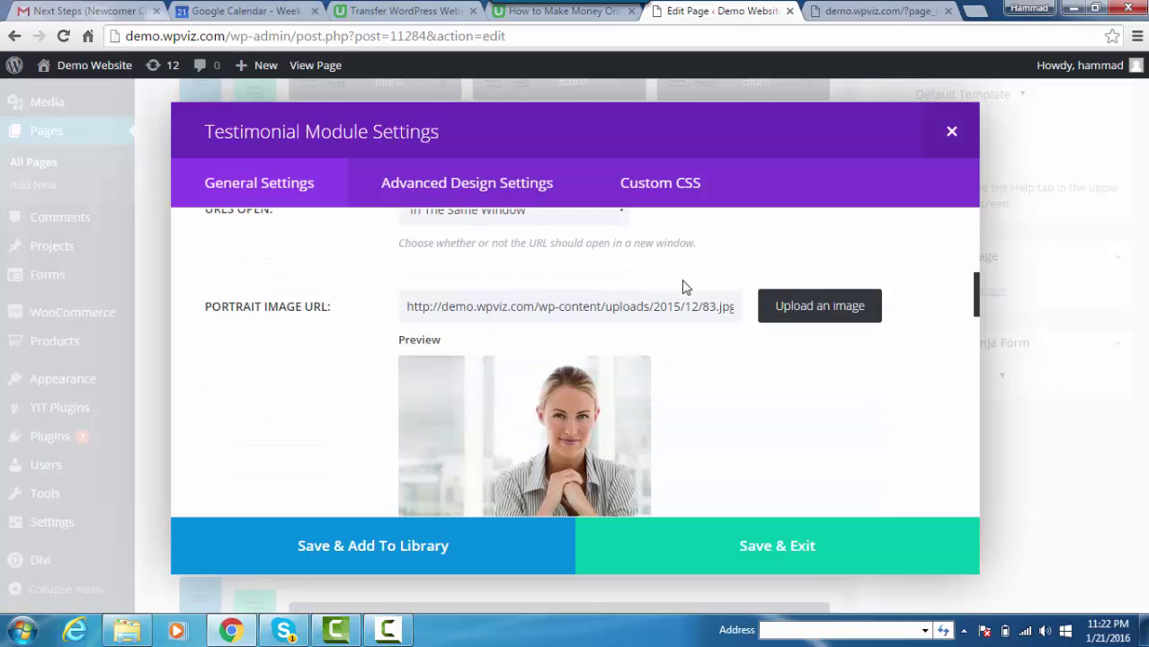
Set 26.jpg, the woman in the black suit, as its portrait image
left_click(817, 310)
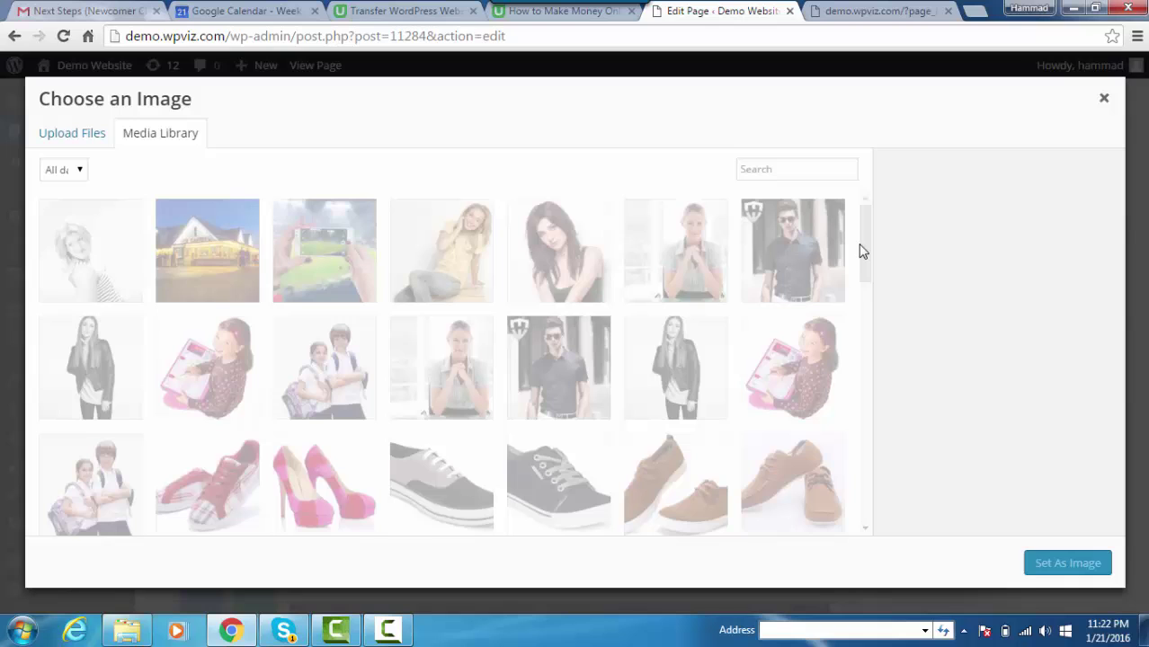
left_click_drag(859, 244, 876, 348)
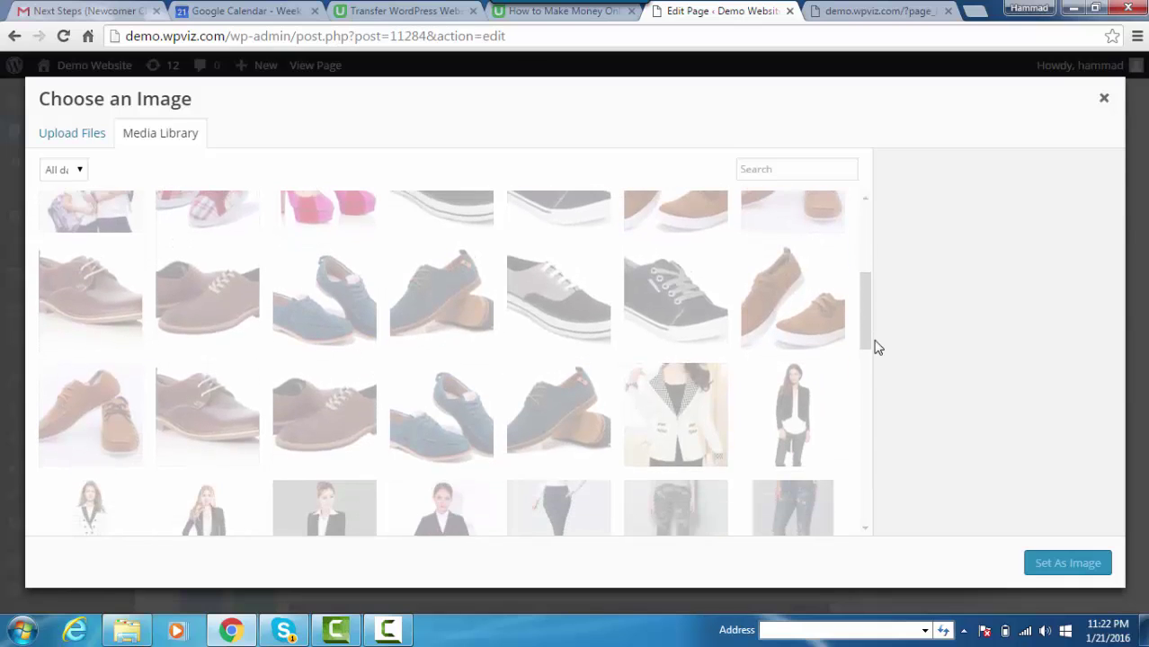
scroll(878, 348, "down", 1)
left_click(456, 415)
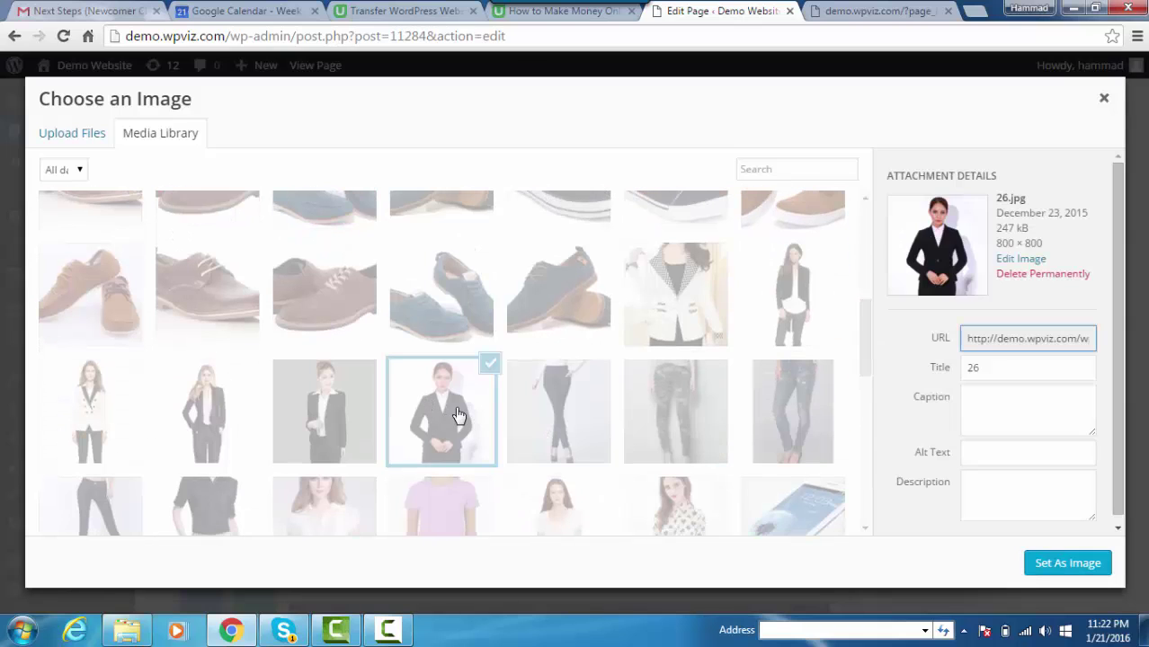
left_click(1065, 568)
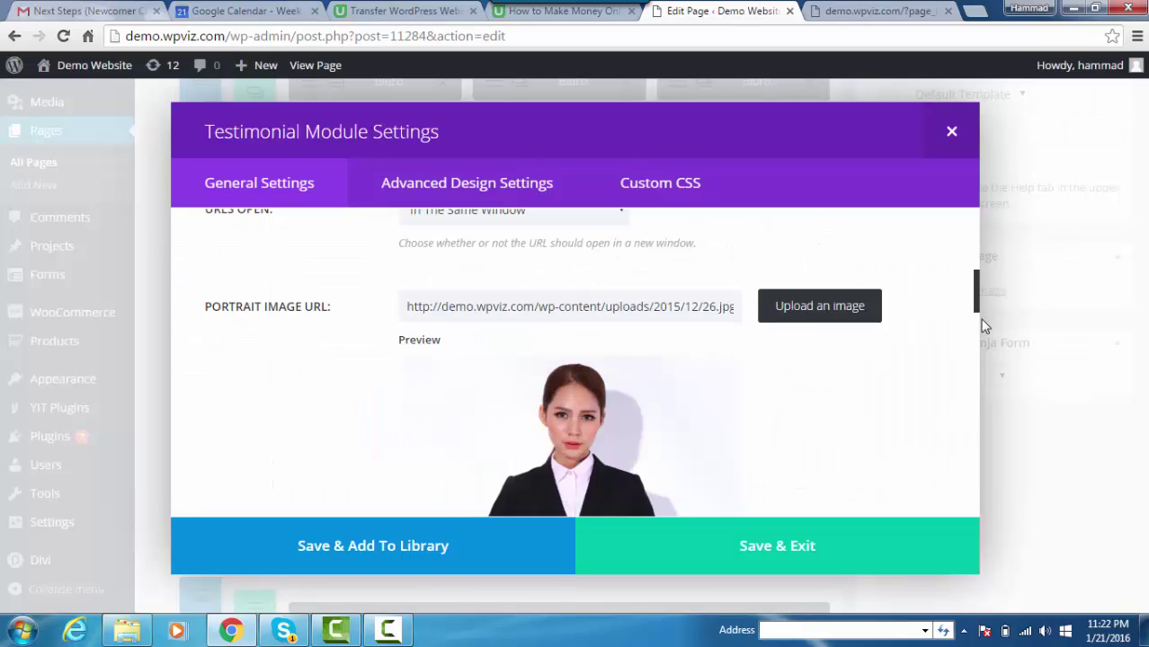
left_click_drag(985, 326, 989, 400)
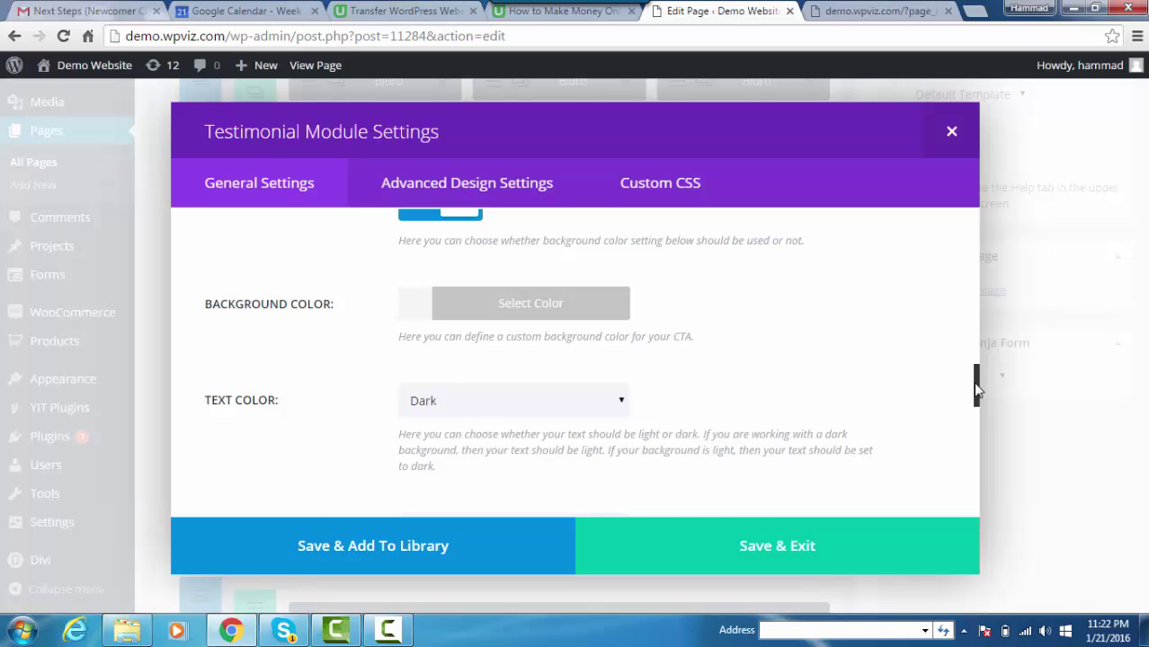
scroll(977, 389, "down", 1)
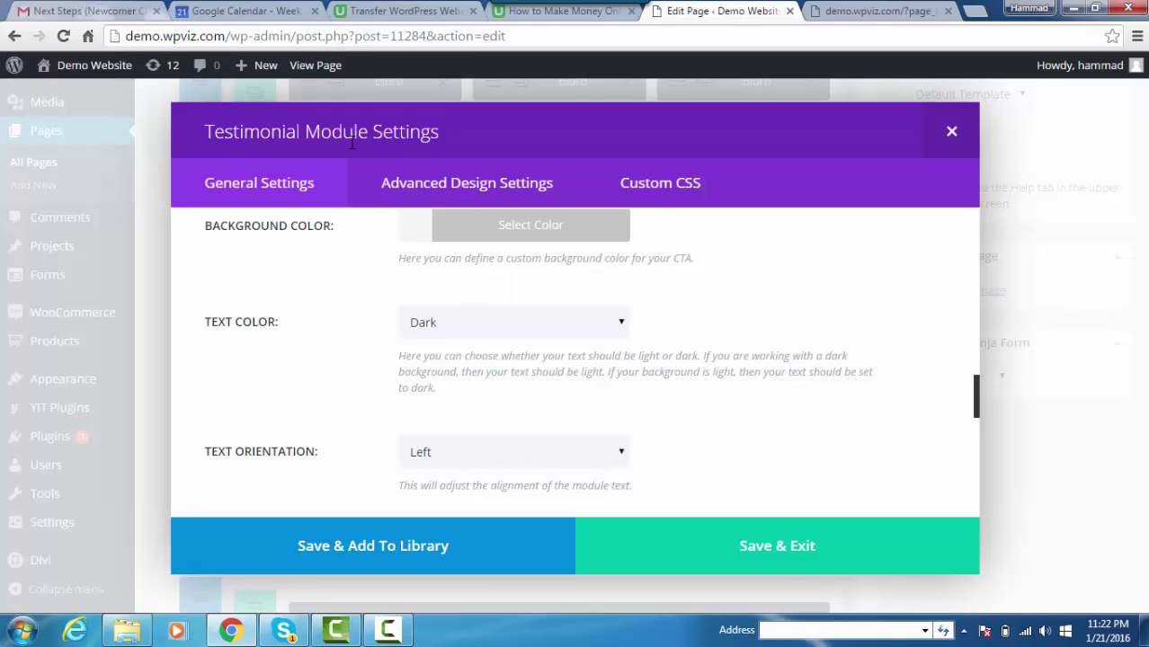
Give another testimonial the man-in-sunglasses photo 72.jpg as its portrait and save it
left_click(769, 544)
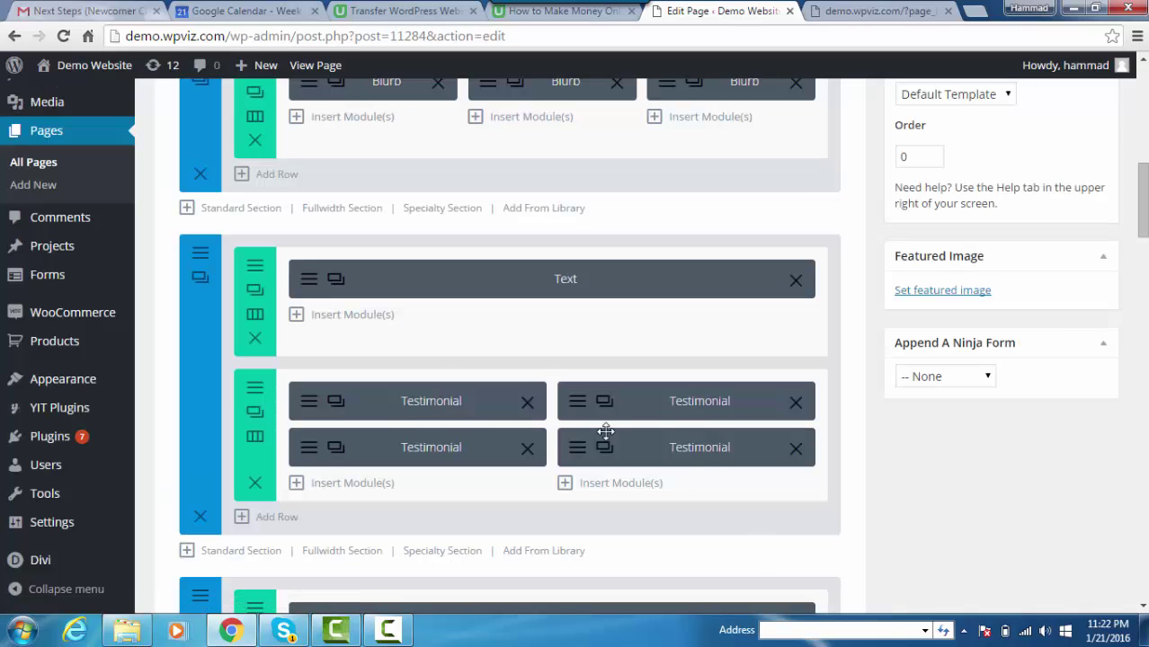
left_click(311, 454)
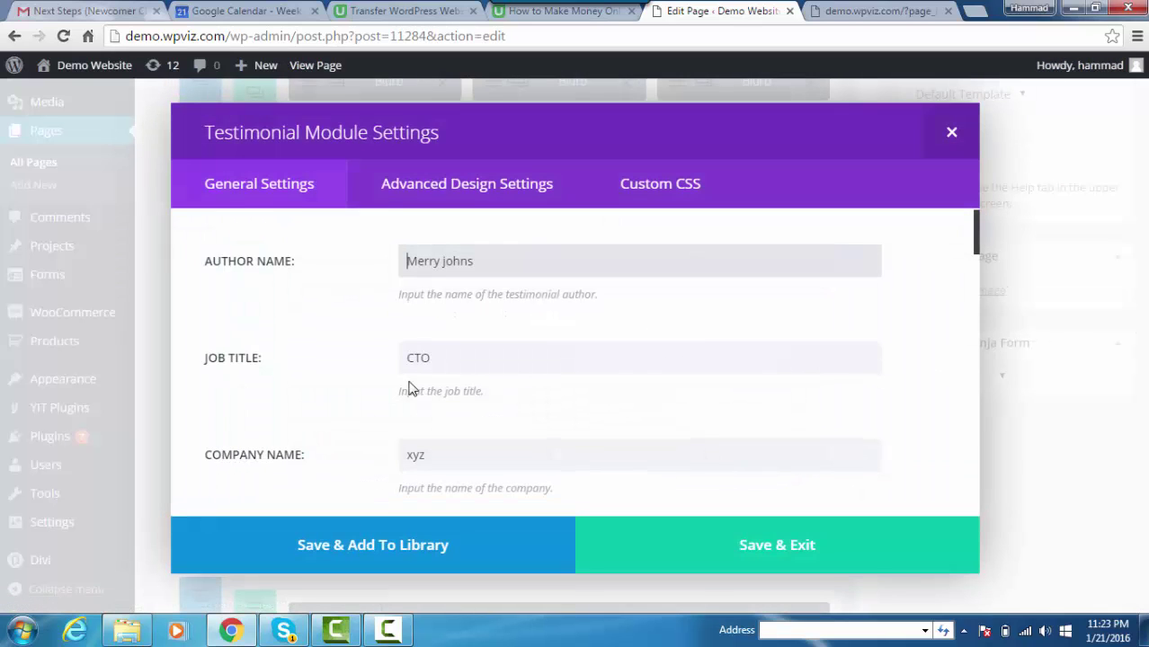
scroll(721, 346, "down", 5)
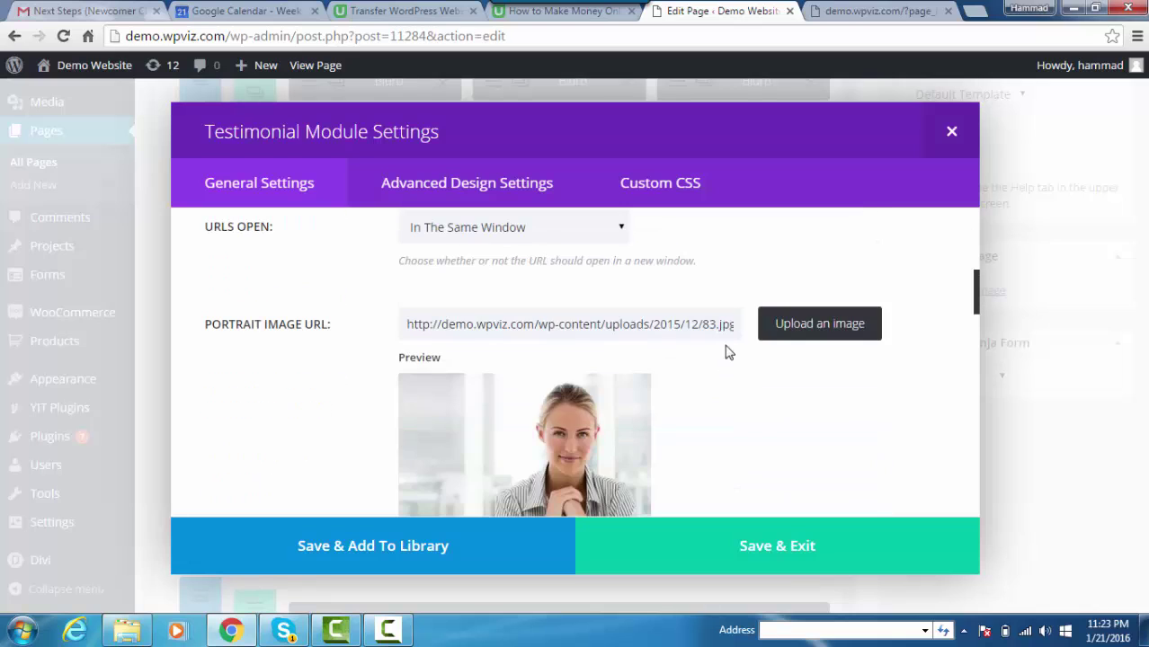
left_click(769, 329)
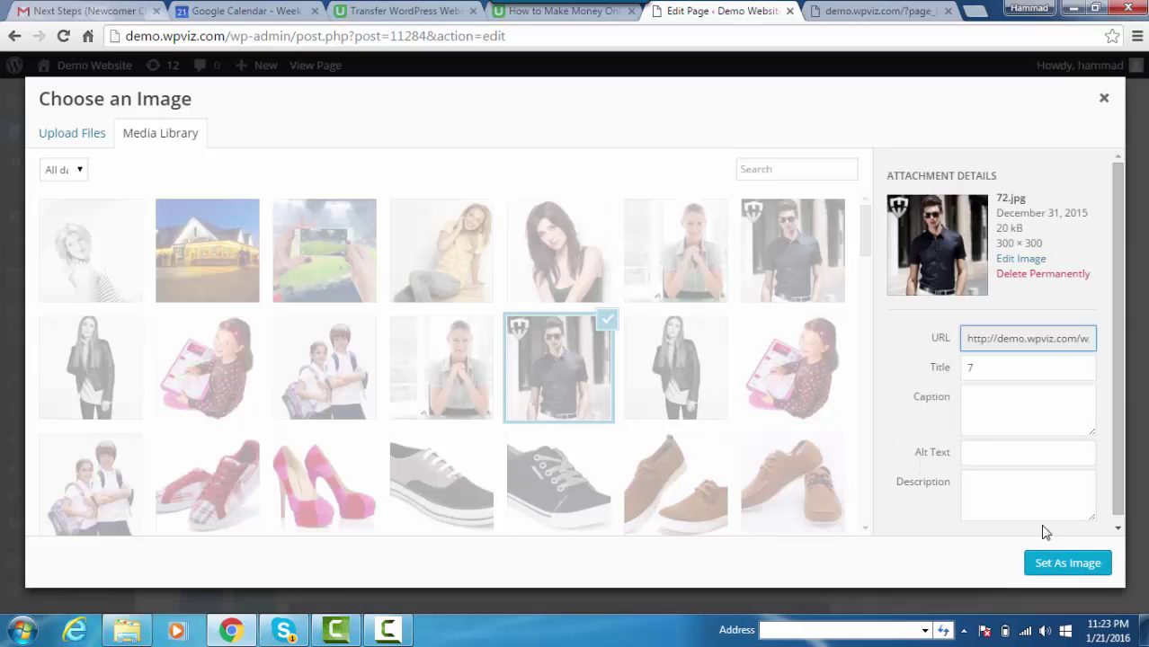
left_click(1064, 570)
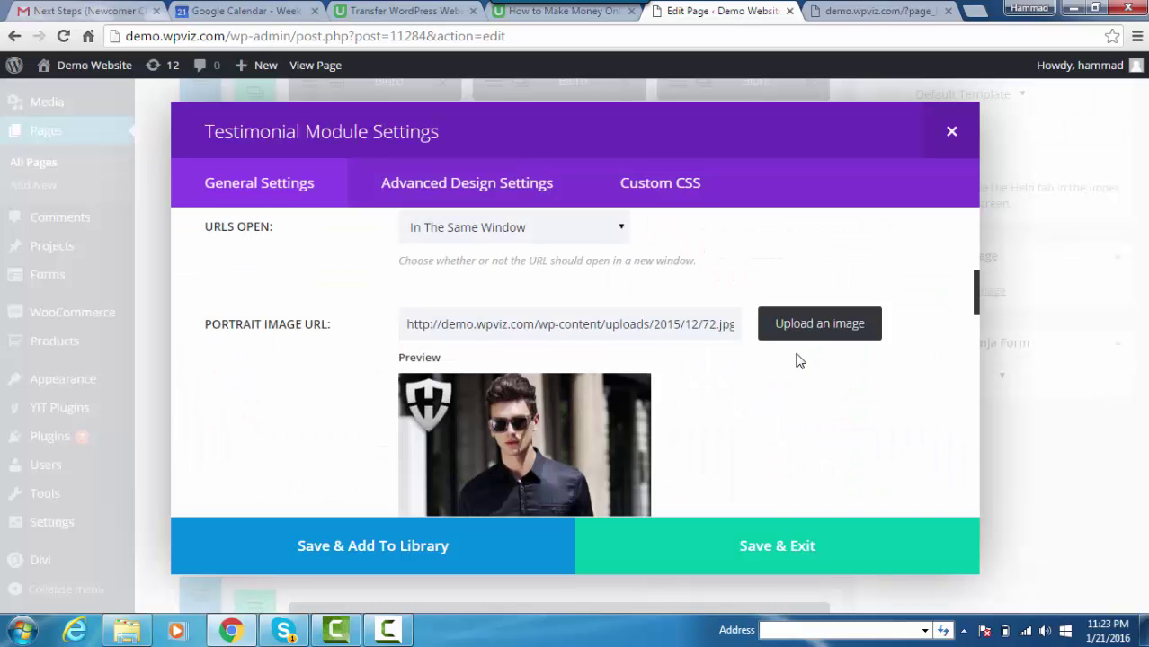
left_click(760, 549)
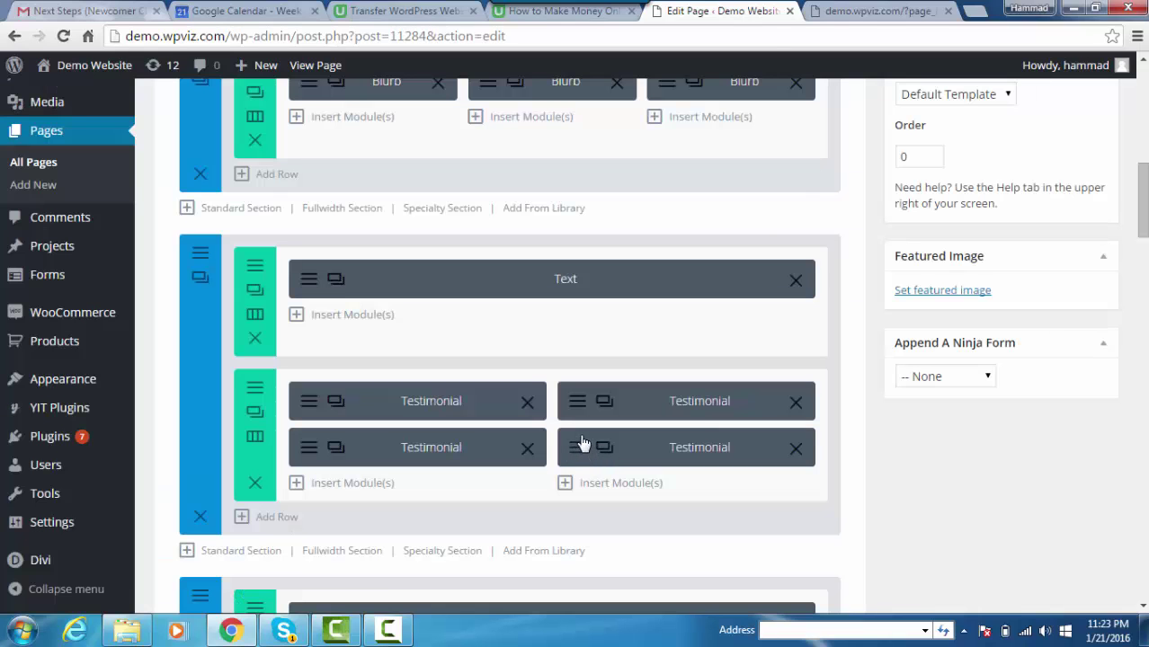
Set the dark-haired woman's photo as the bottom-right testimonial's portrait and save the module
left_click(580, 457)
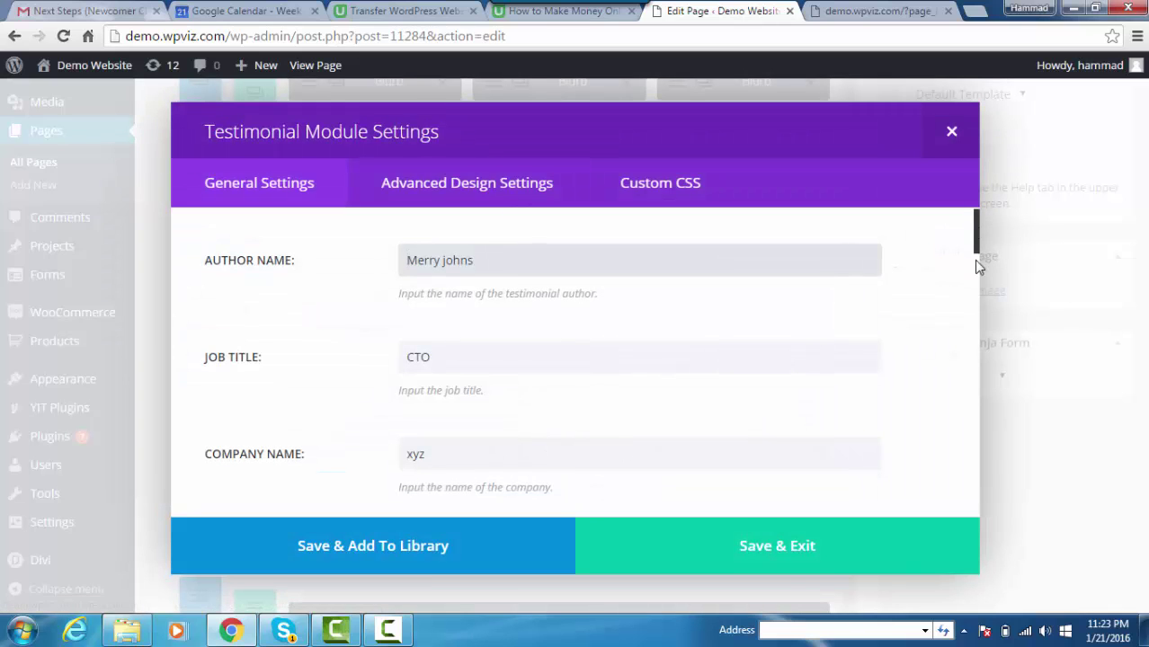
scroll(976, 270, "down", 5)
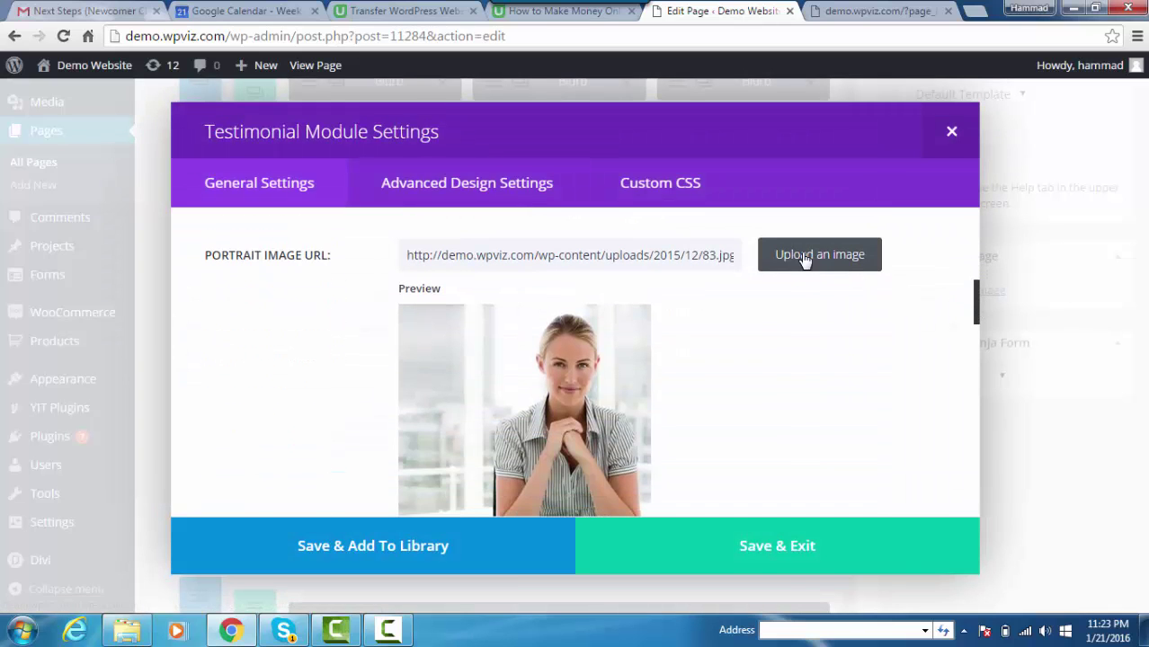
left_click(806, 259)
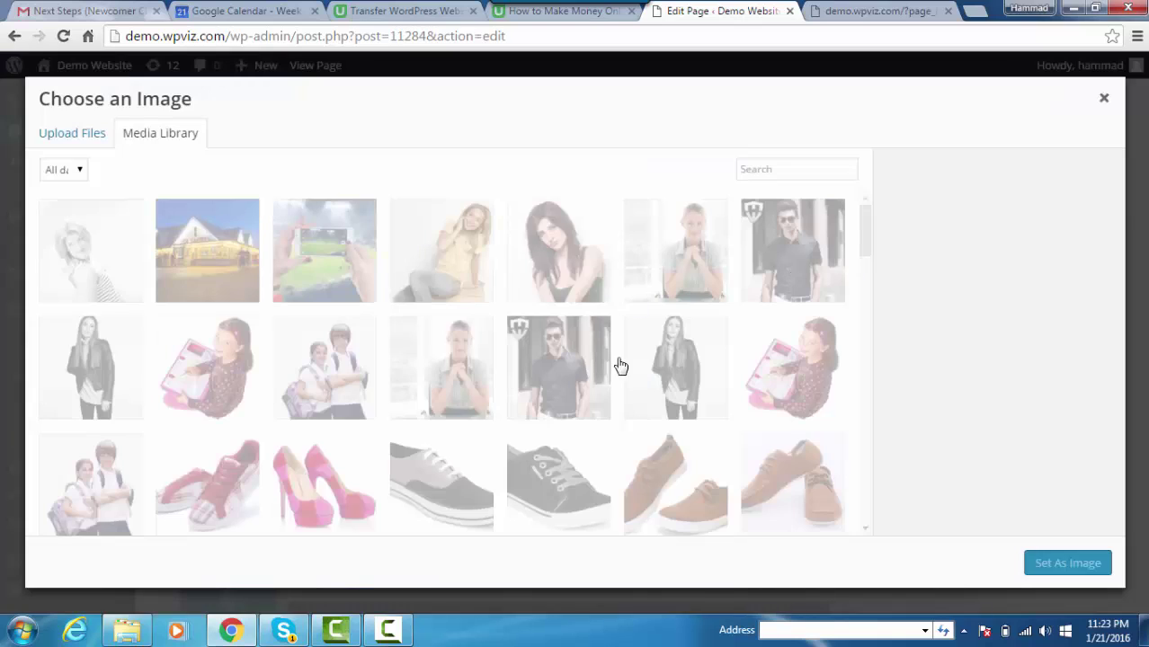
left_click(548, 243)
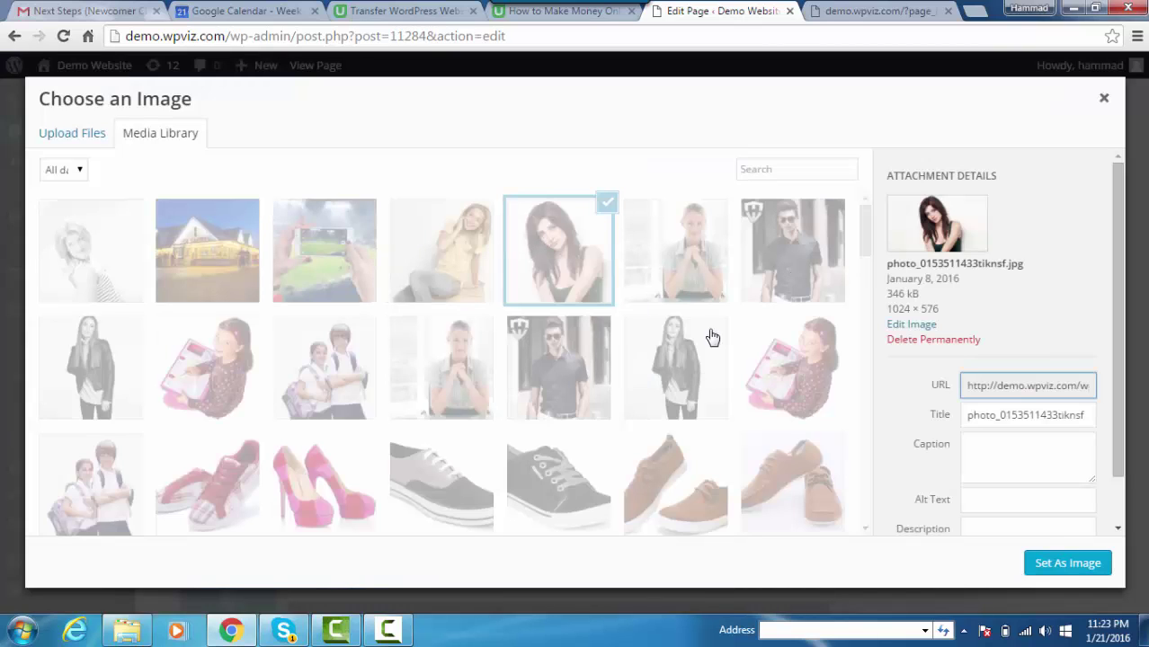
left_click(1070, 569)
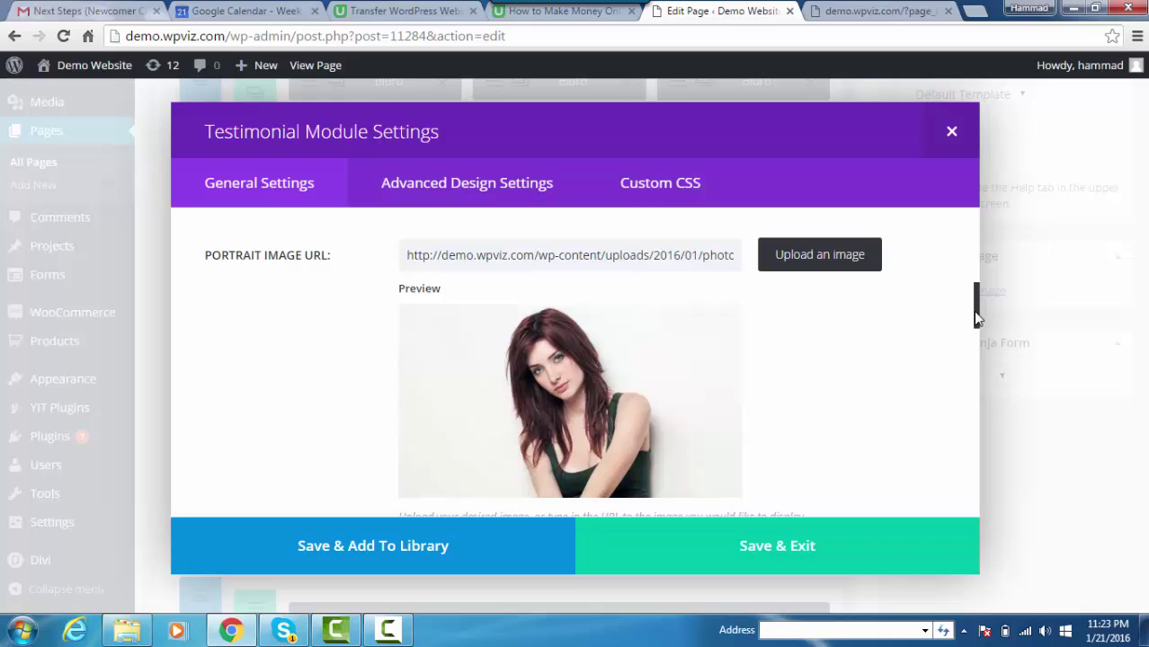
scroll(975, 315, "down", 3)
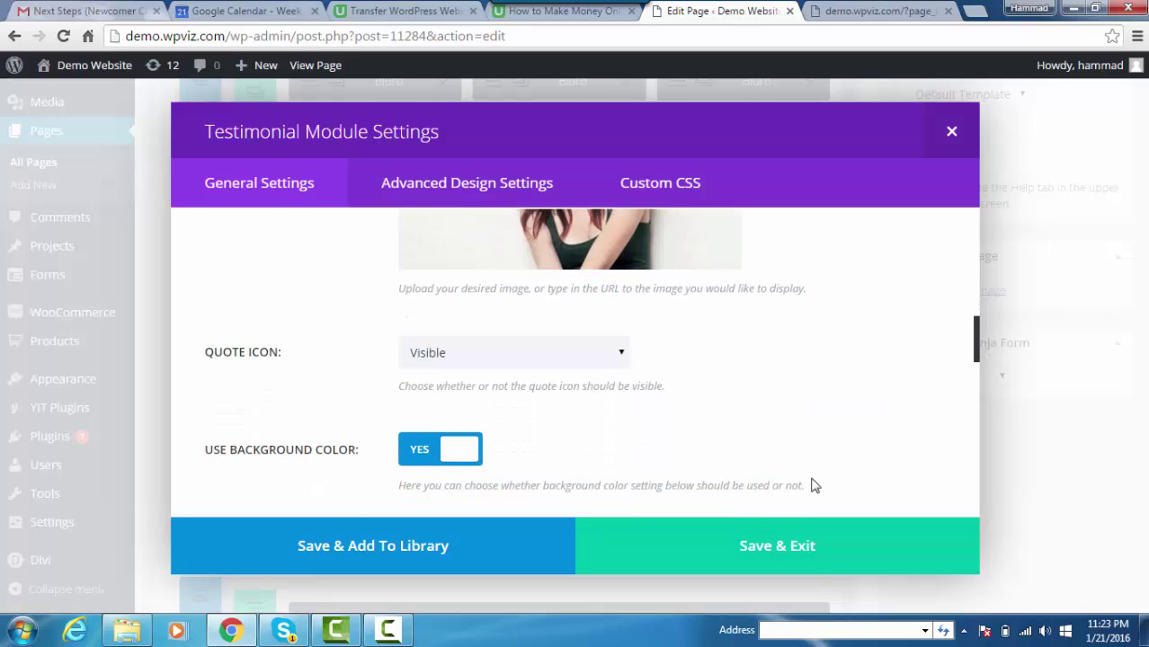
left_click(761, 550)
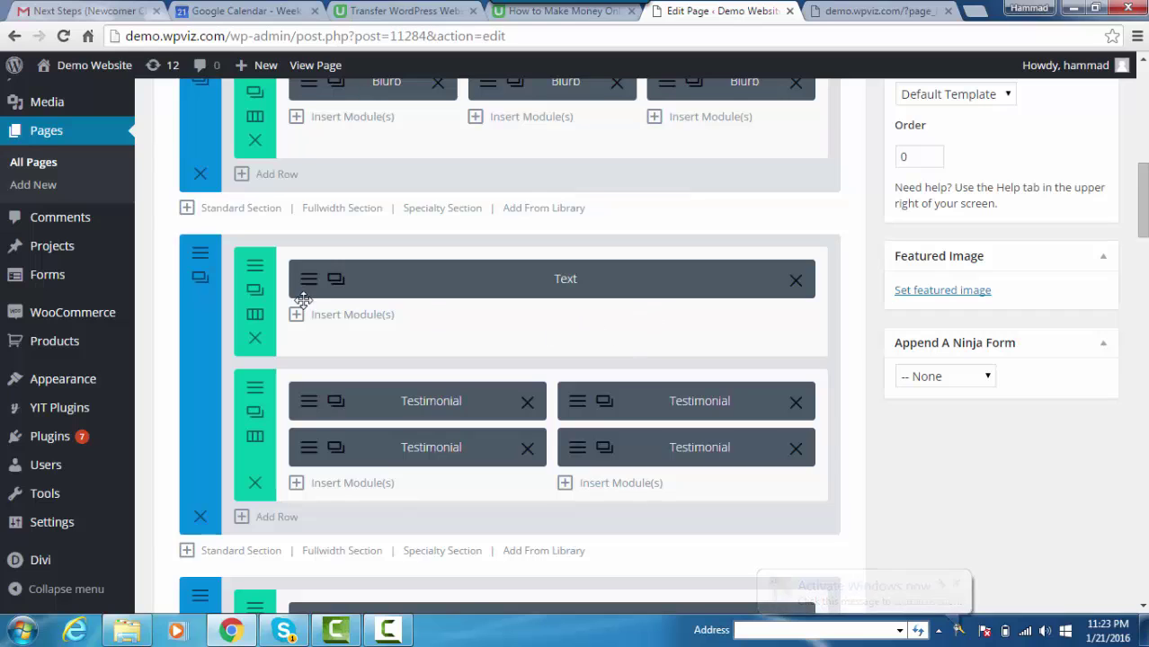
Set ls_bkgd_color1 as the testimonials section's background image in its settings
left_click(881, 10)
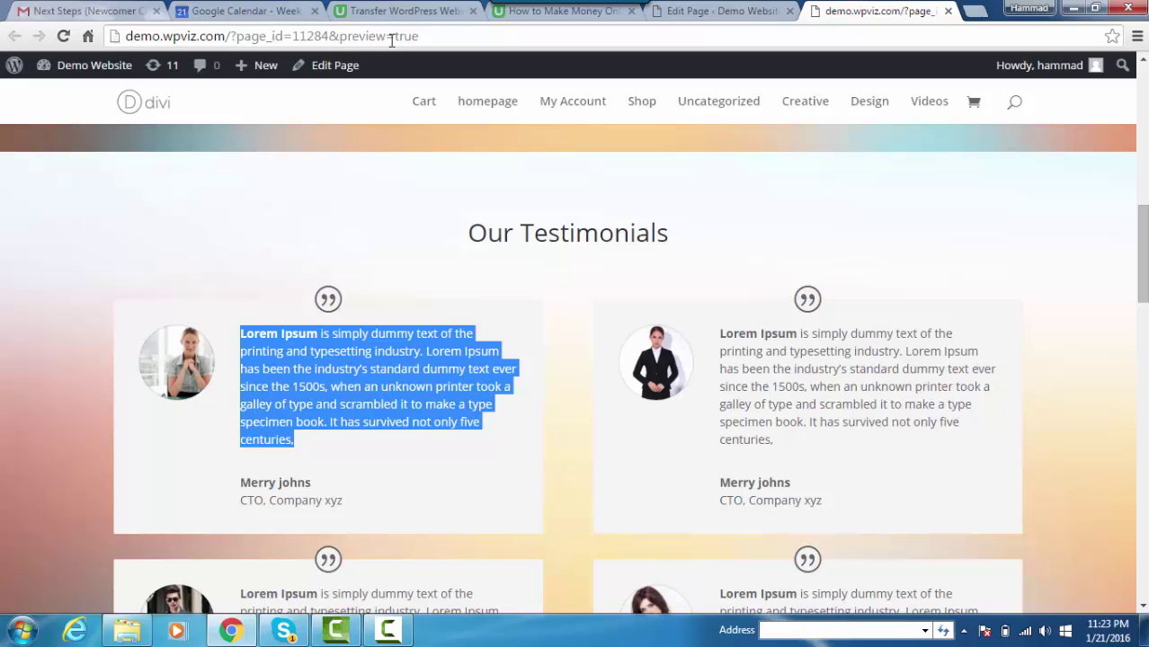
left_click(715, 13)
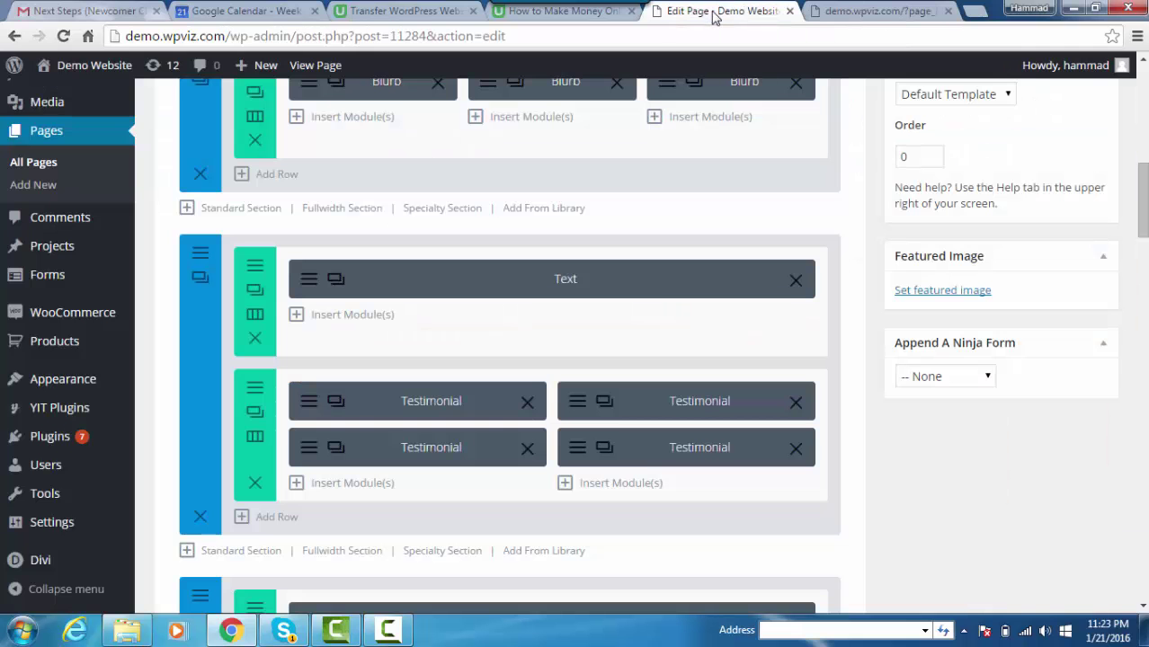
left_click(200, 256)
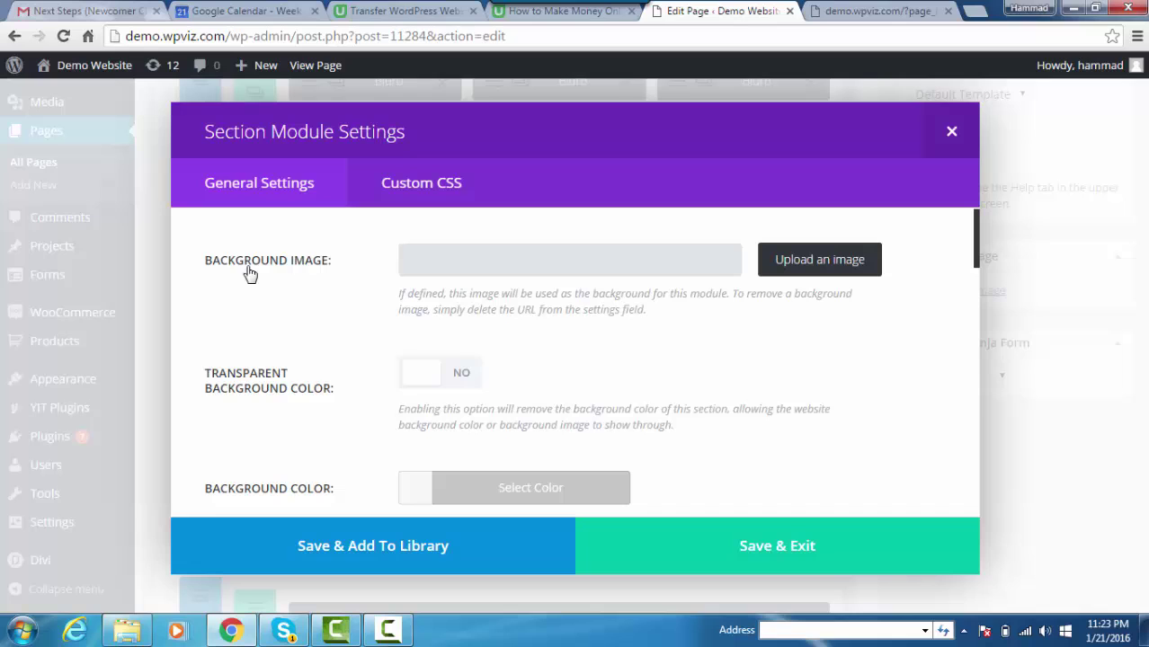
left_click(818, 269)
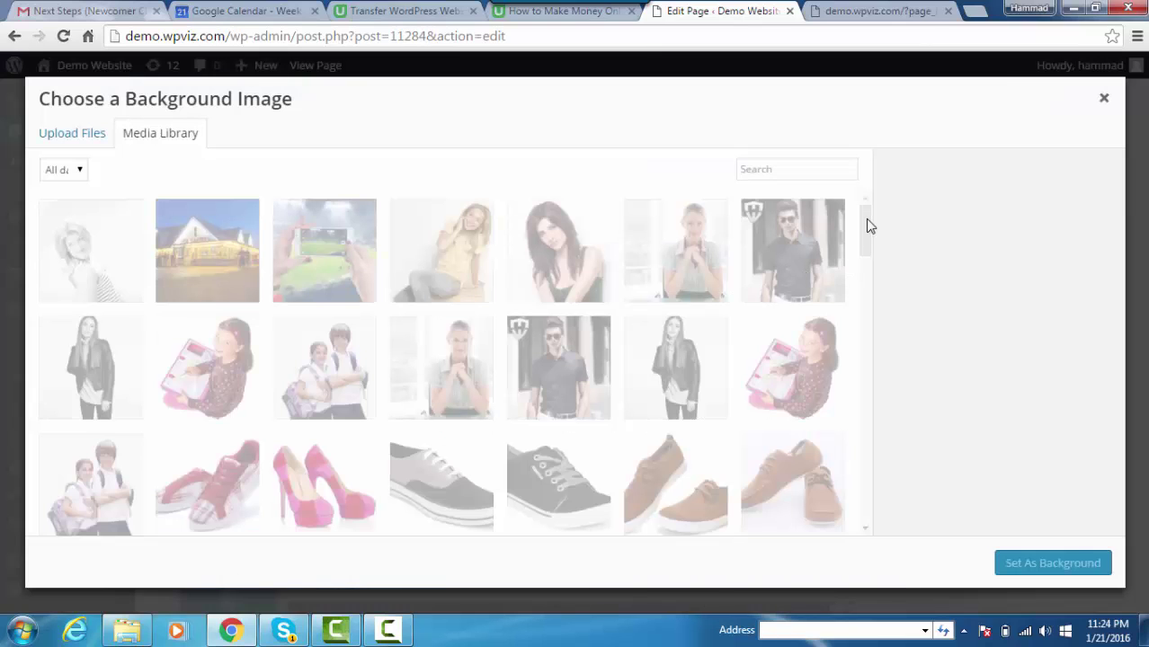
left_click_drag(865, 219, 854, 372)
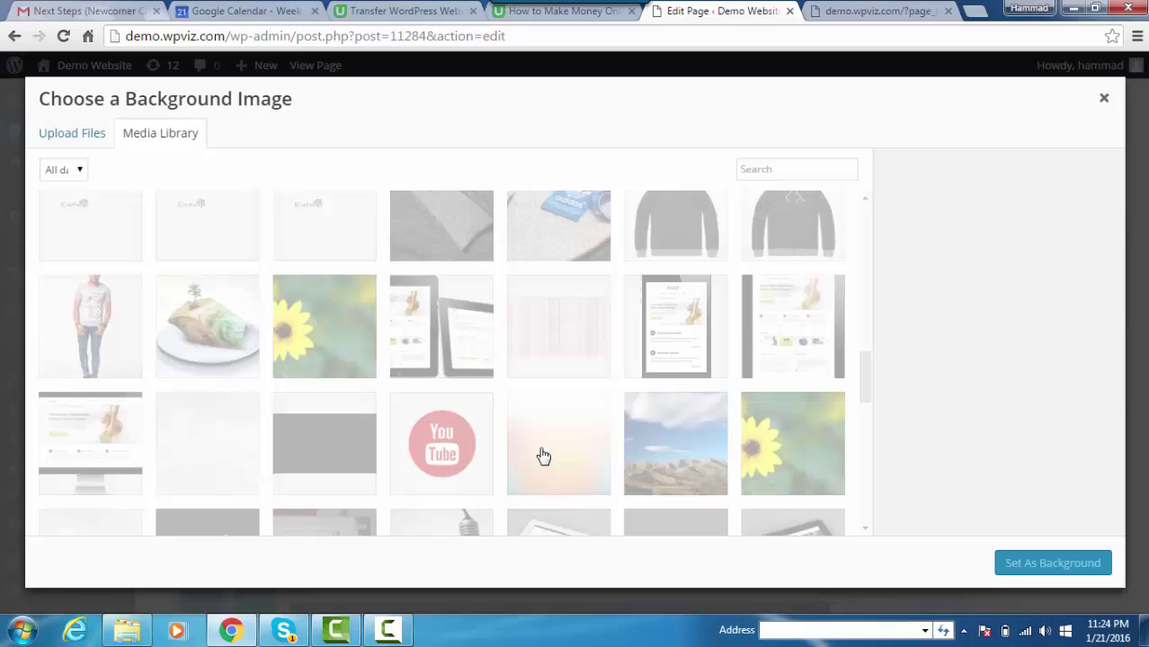
left_click(547, 456)
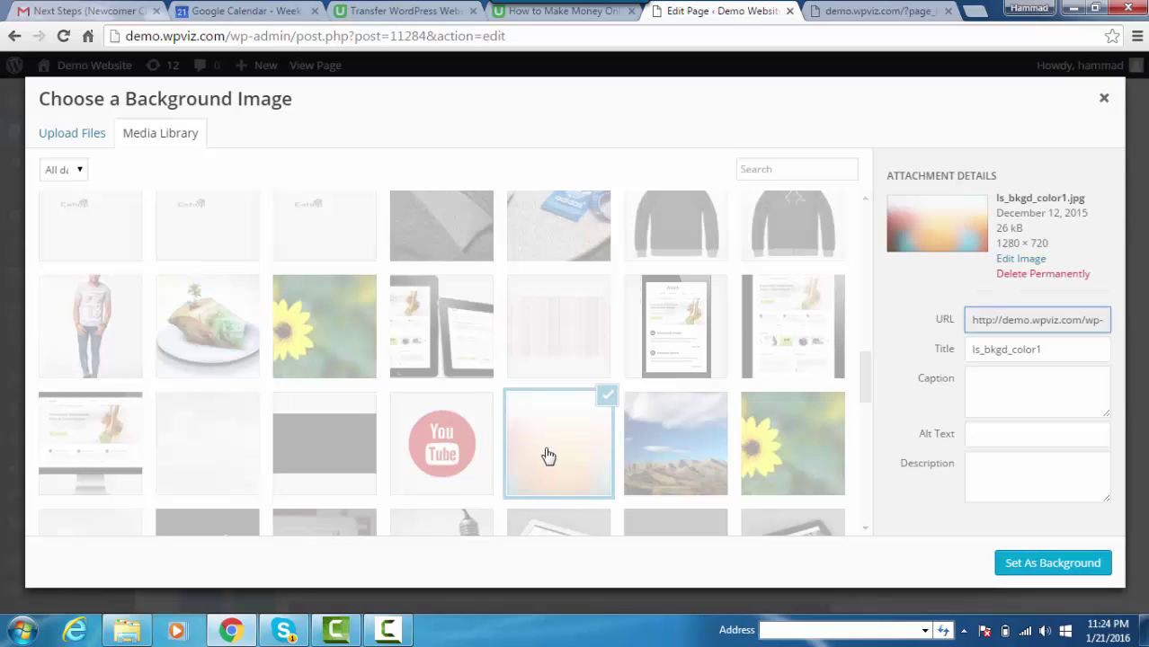
left_click(1051, 565)
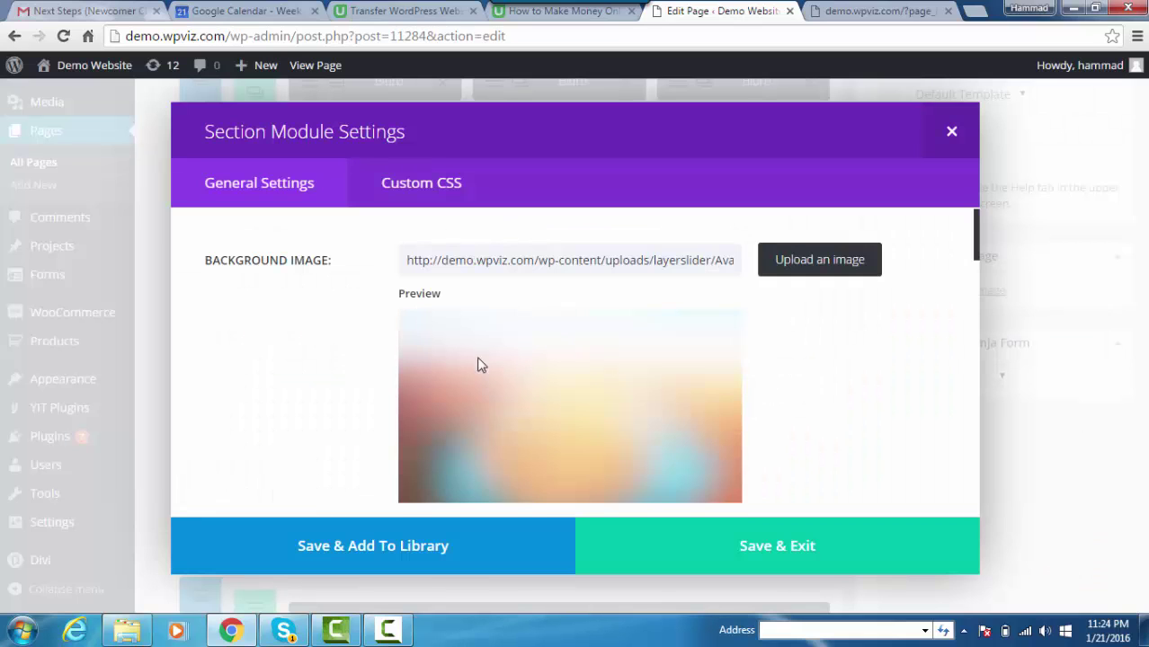
Save the section settings, then open the draft page's Preview link in a new tab and switch to it
left_click(778, 555)
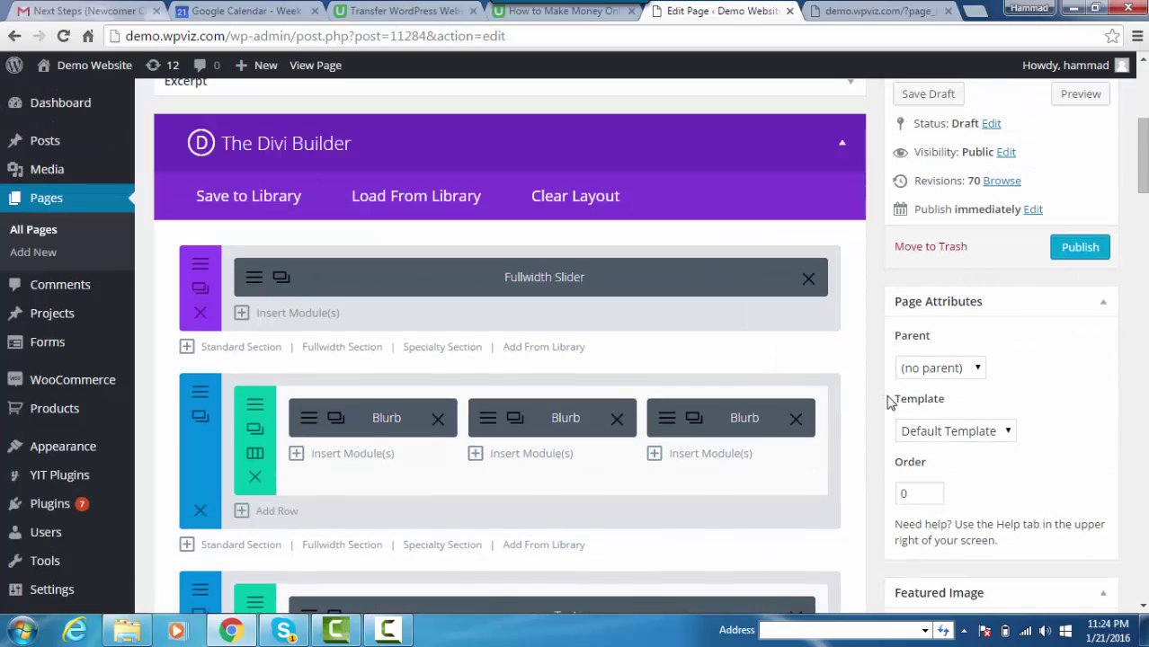
scroll(890, 400, "up", 4)
scroll(1040, 306, "up", 1)
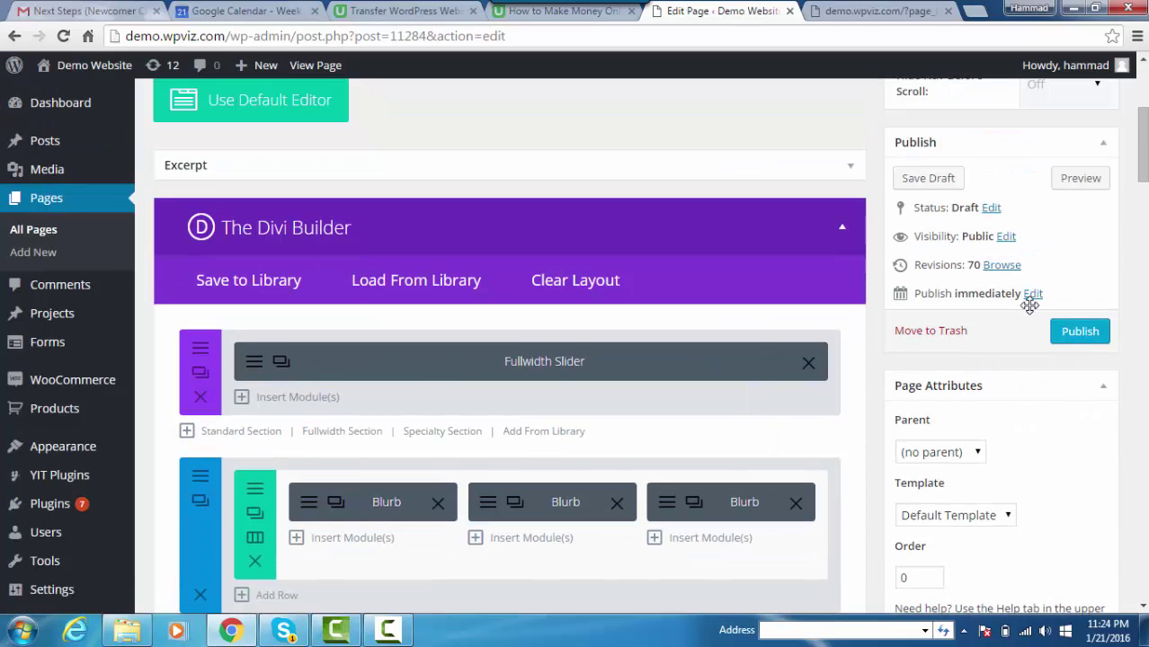
right_click(1076, 189)
left_click(1064, 195)
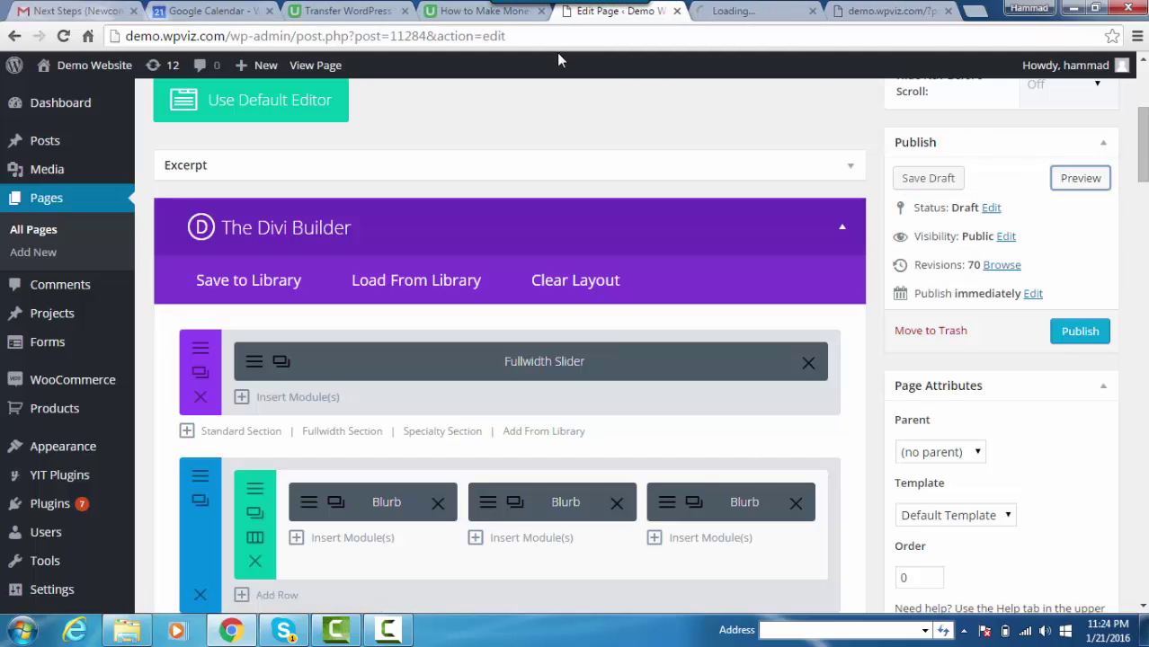
left_click(742, 9)
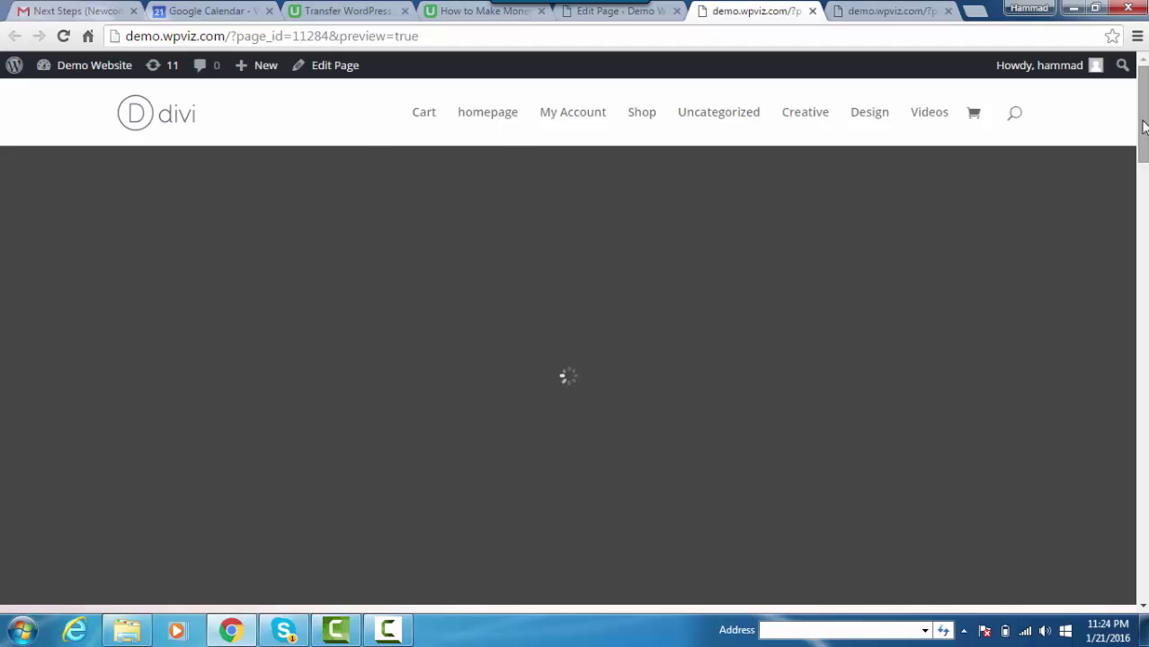
Scroll the preview down to the Our Testimonials section over the pastel gradient
scroll(1146, 146, "down", 9)
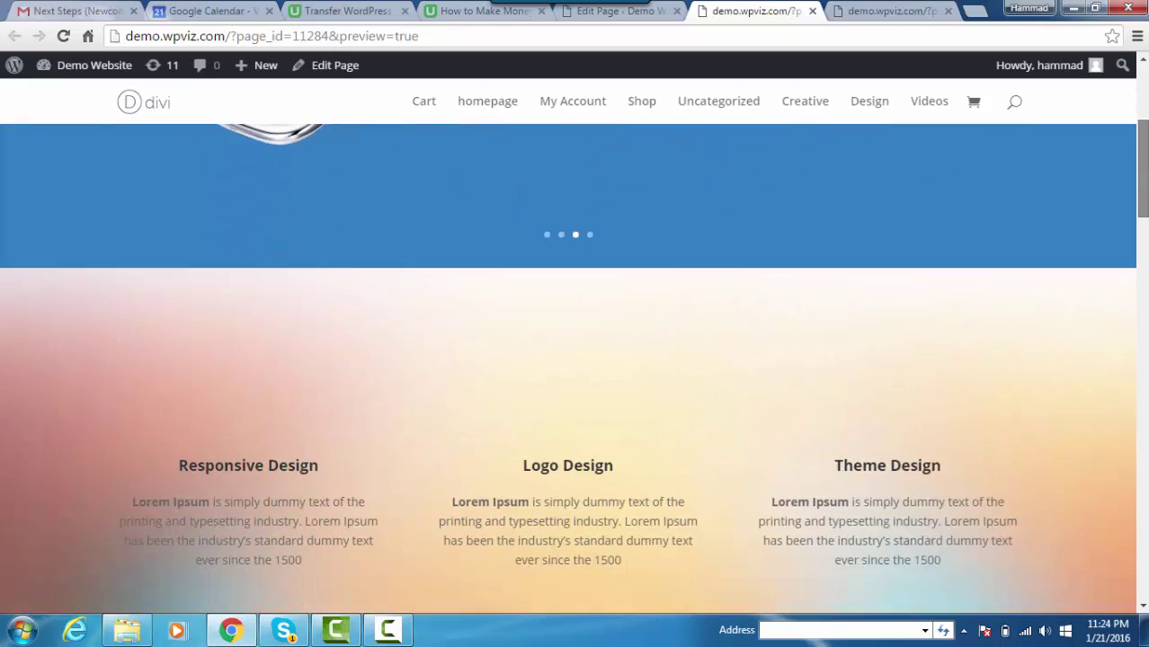
scroll(573, 370, "down", 4)
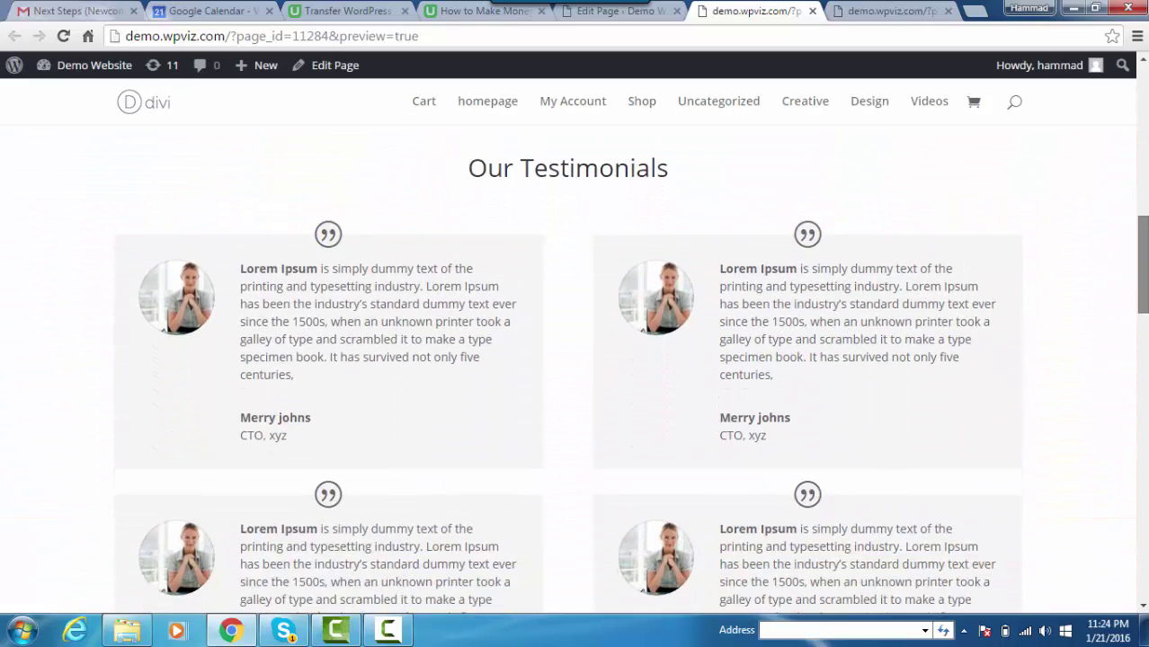
scroll(573, 359, "up", 5)
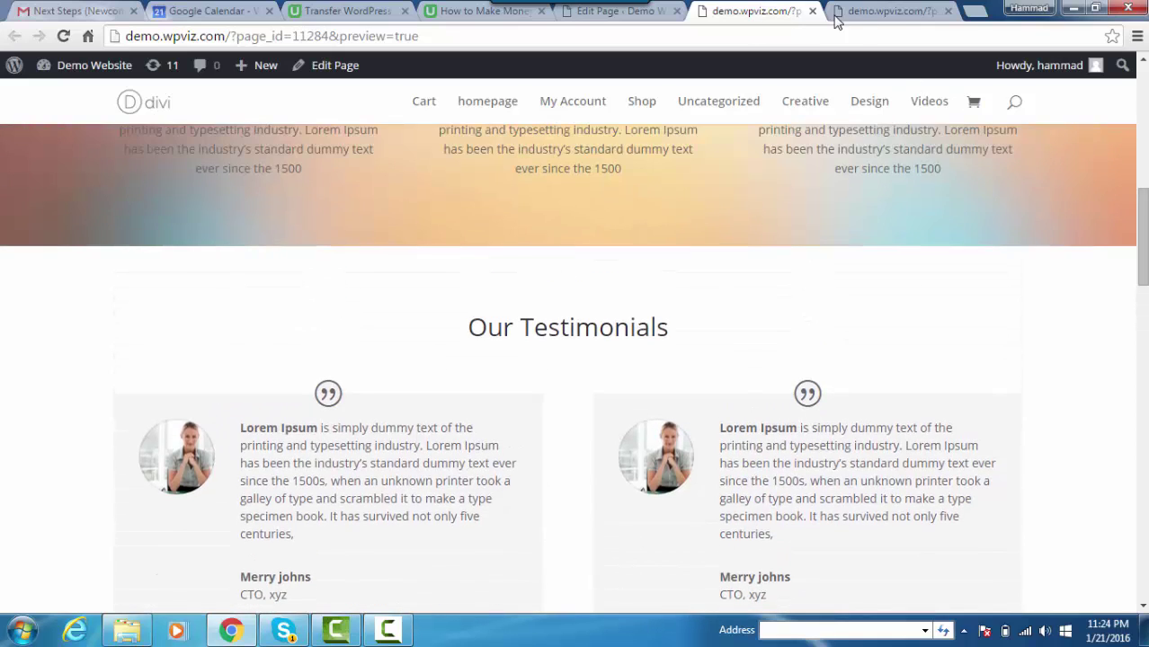
left_click(393, 633)
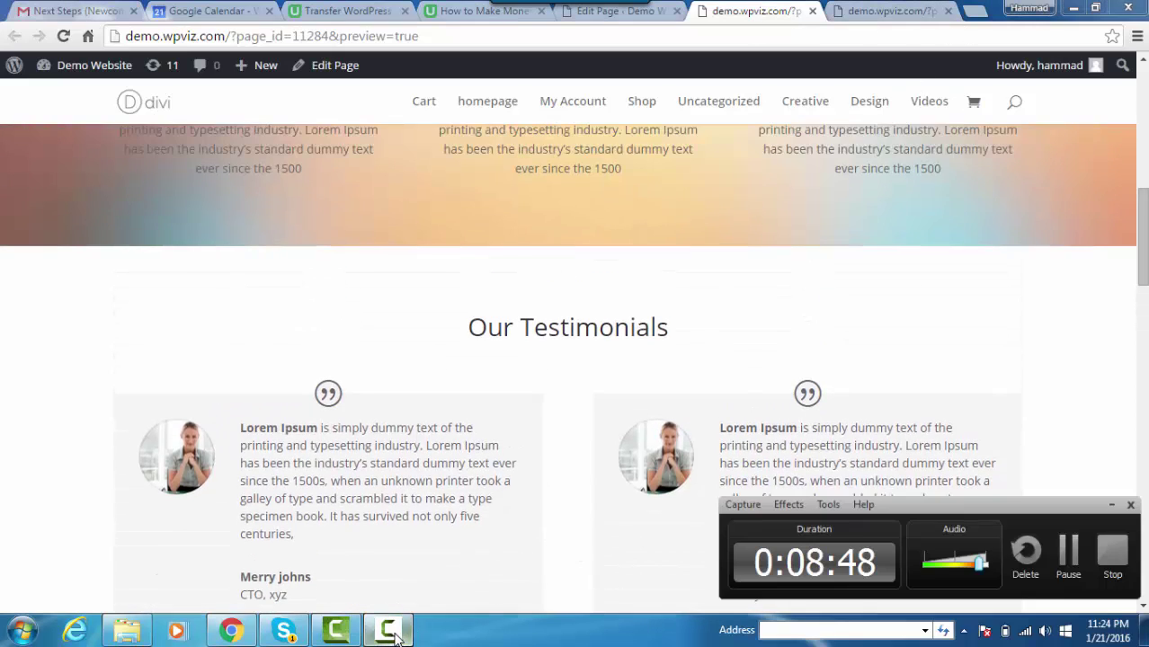
scroll(809, 404, "down", 2)
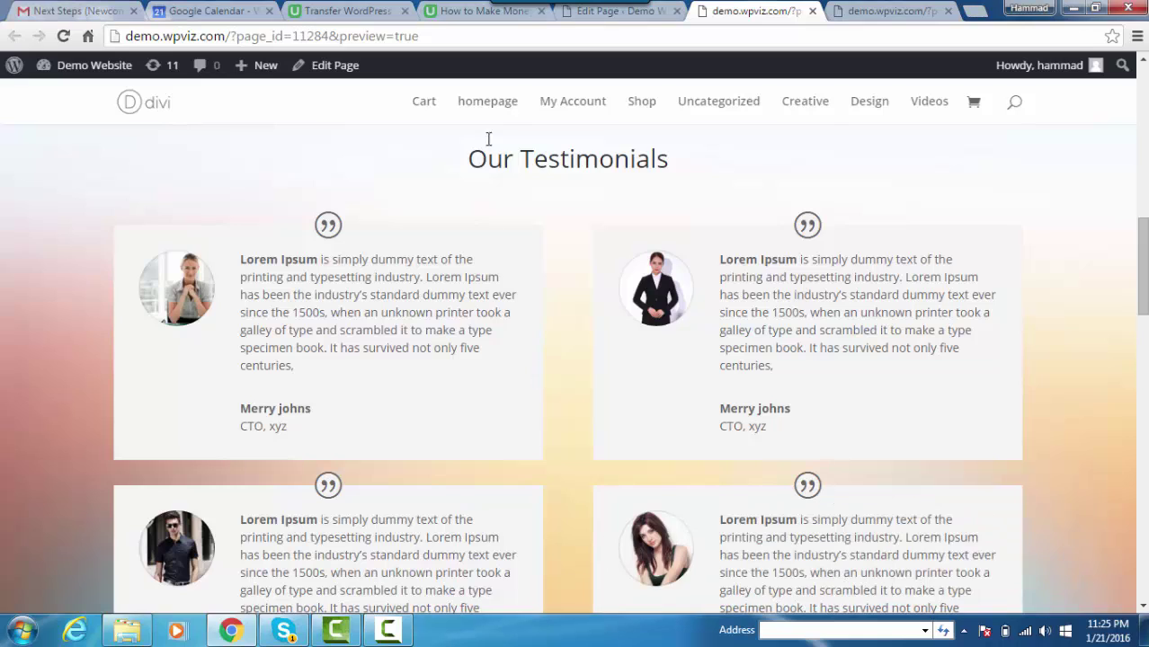
Highlight the Our Testimonials heading and the first testimonial's quote and author to inspect them
left_click_drag(470, 159, 680, 162)
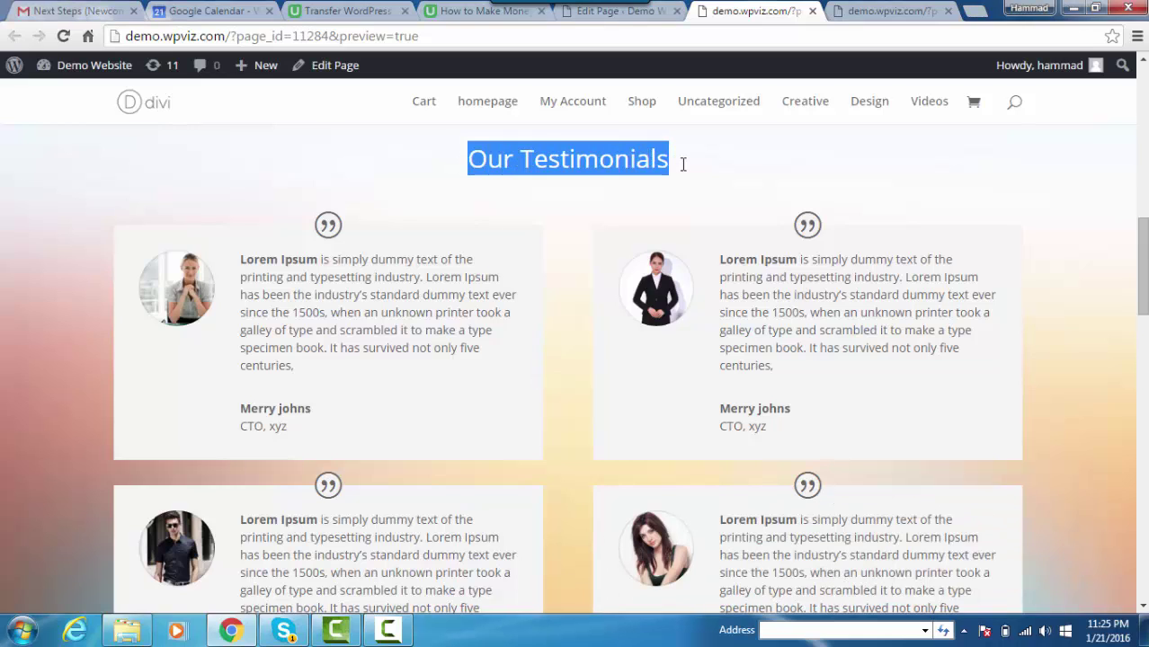
left_click_drag(243, 262, 312, 362)
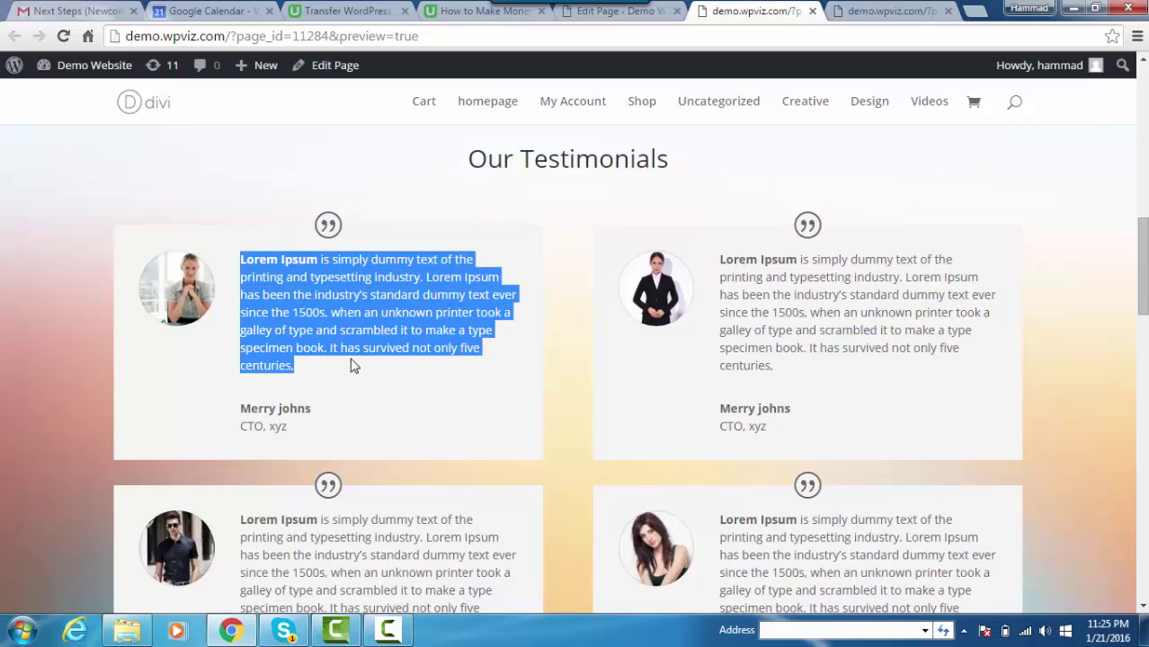
left_click(332, 273)
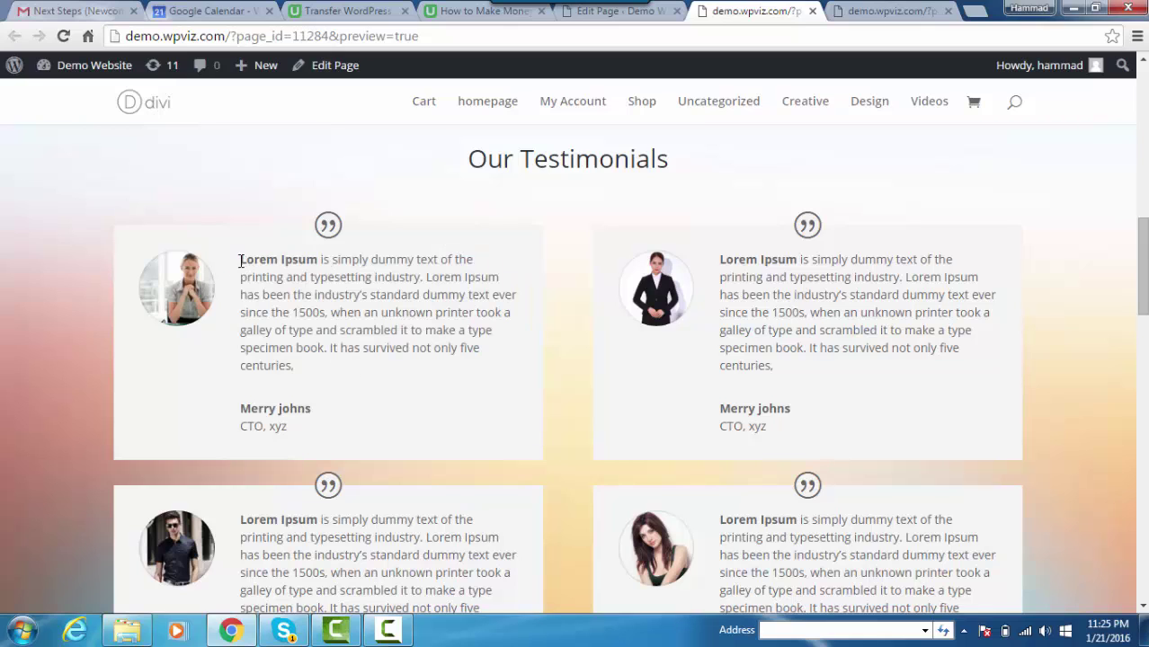
left_click_drag(260, 270, 290, 347)
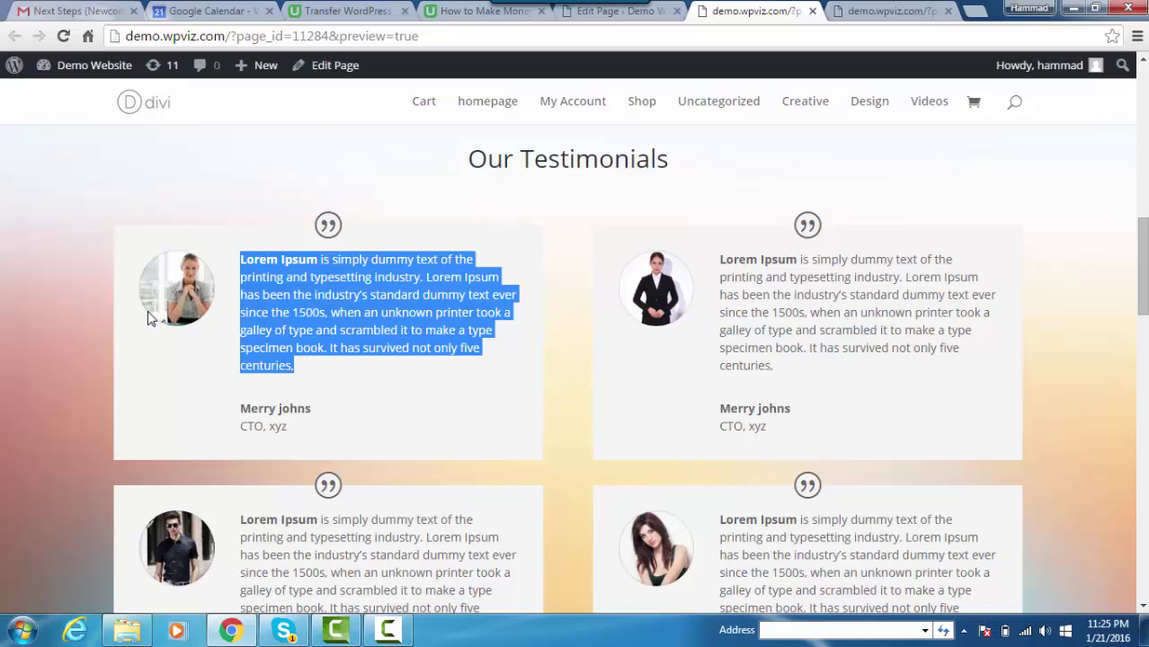
left_click(243, 260)
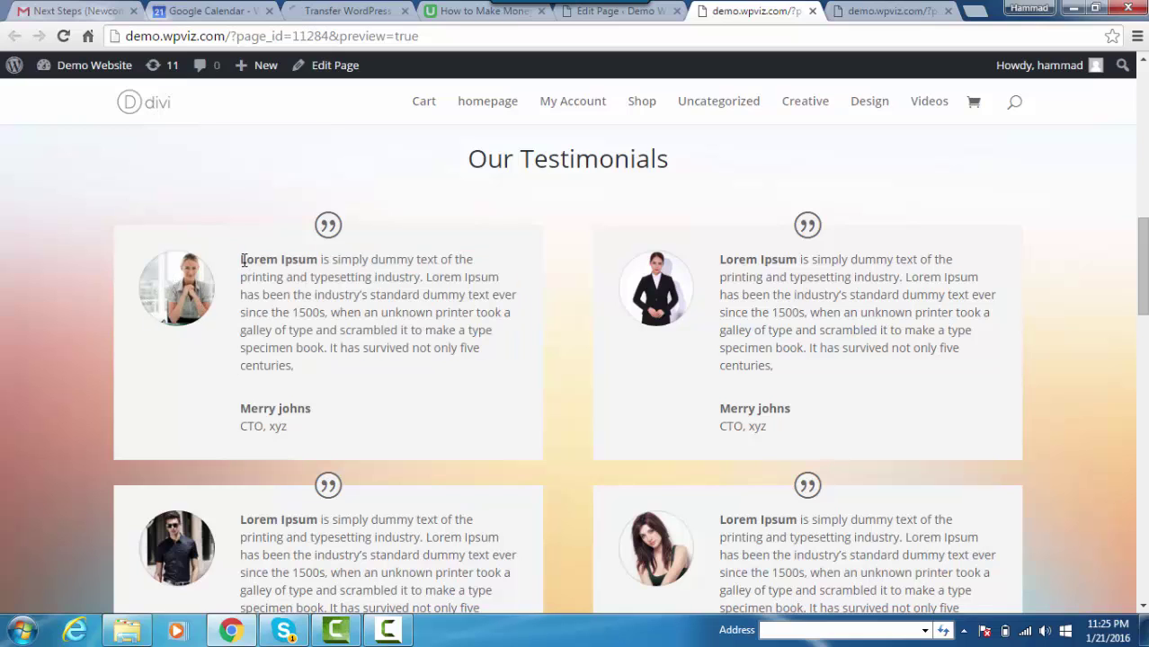
left_click_drag(241, 260, 305, 364)
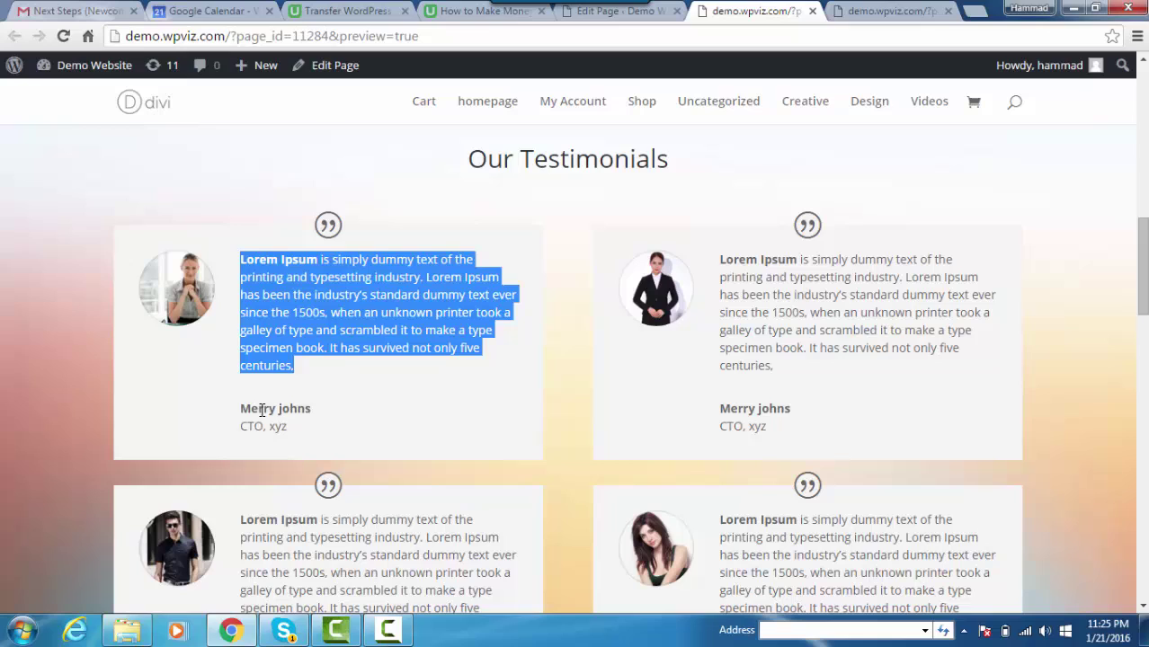
left_click_drag(240, 410, 278, 428)
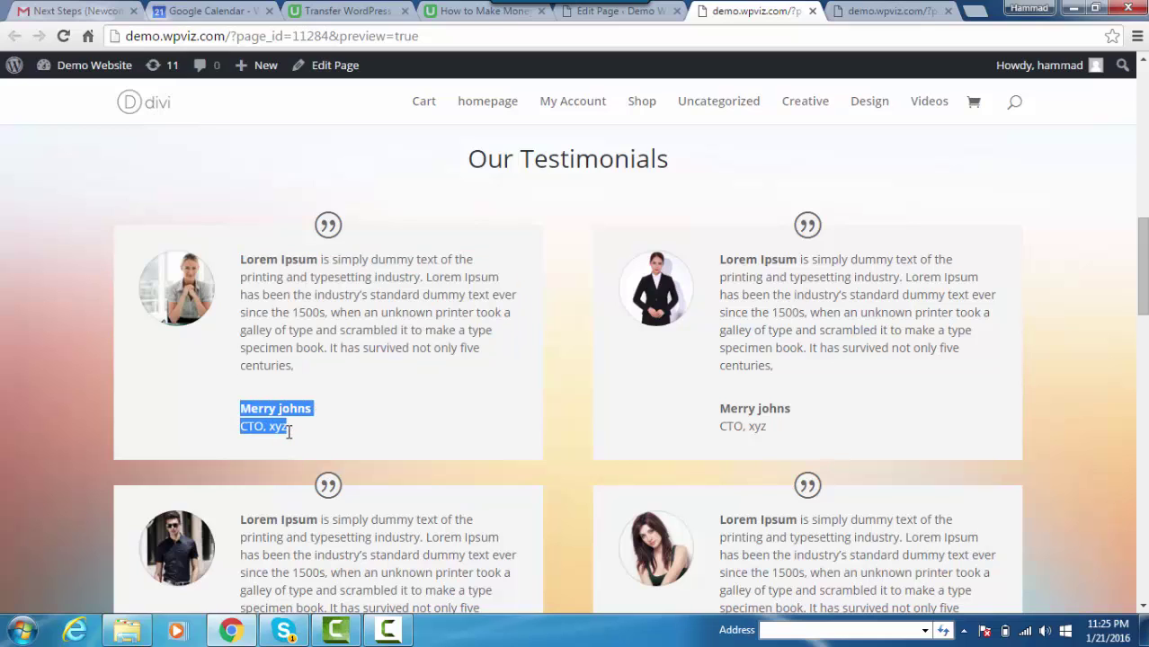
left_click(295, 430)
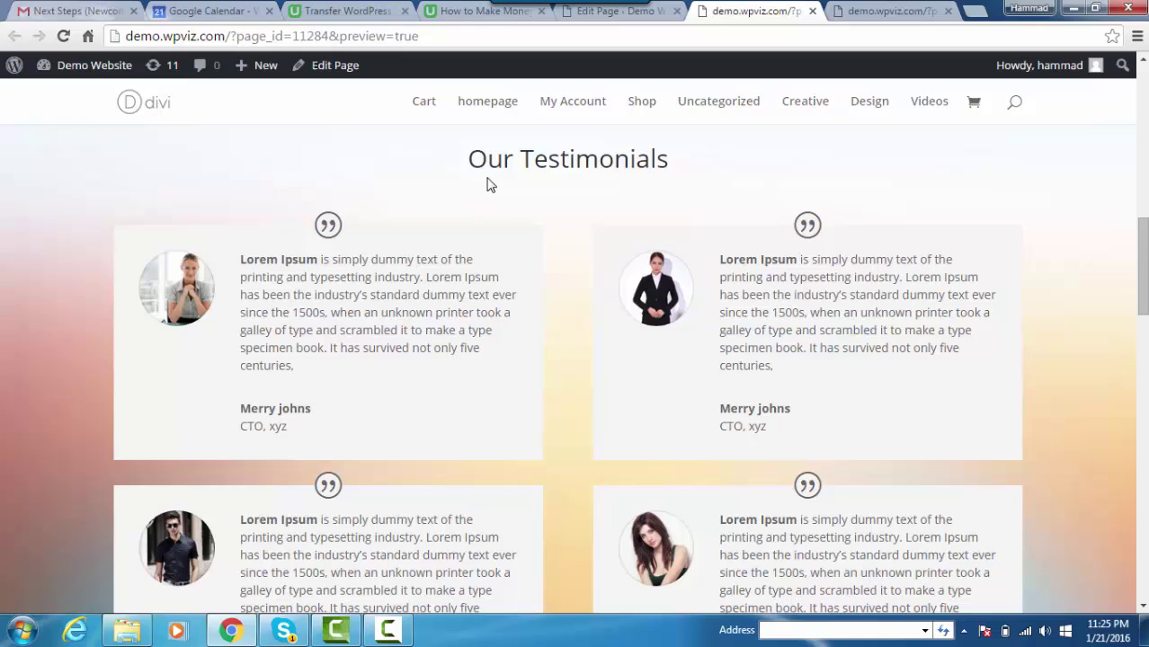
left_click_drag(470, 159, 673, 159)
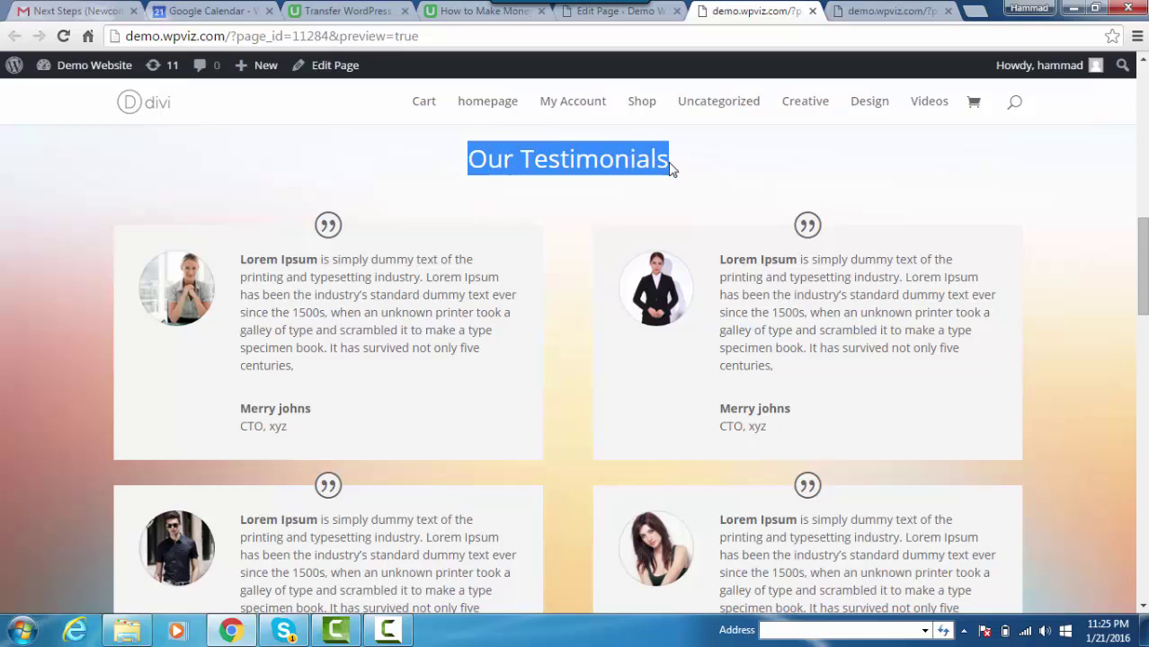
left_click(588, 170)
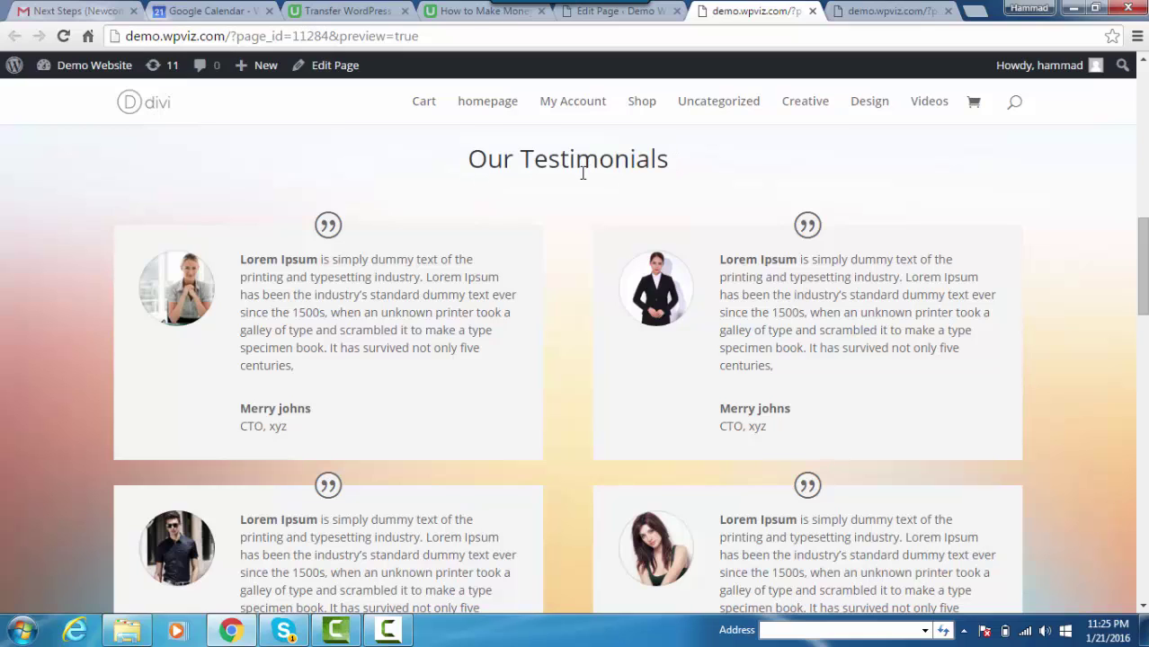
left_click(387, 629)
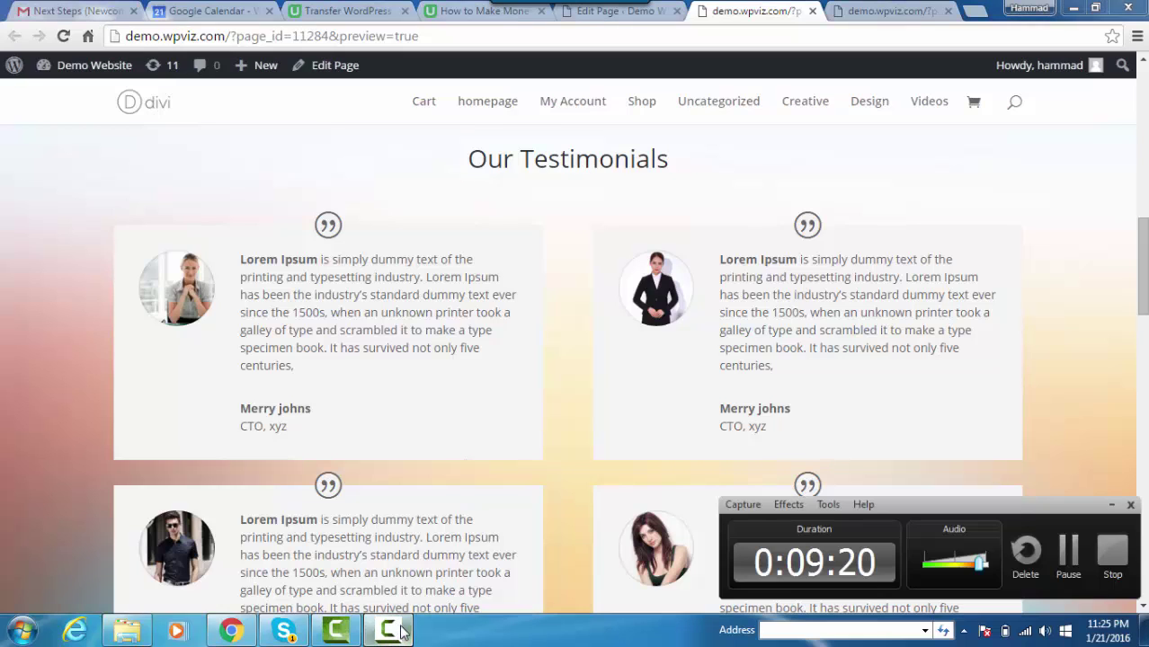